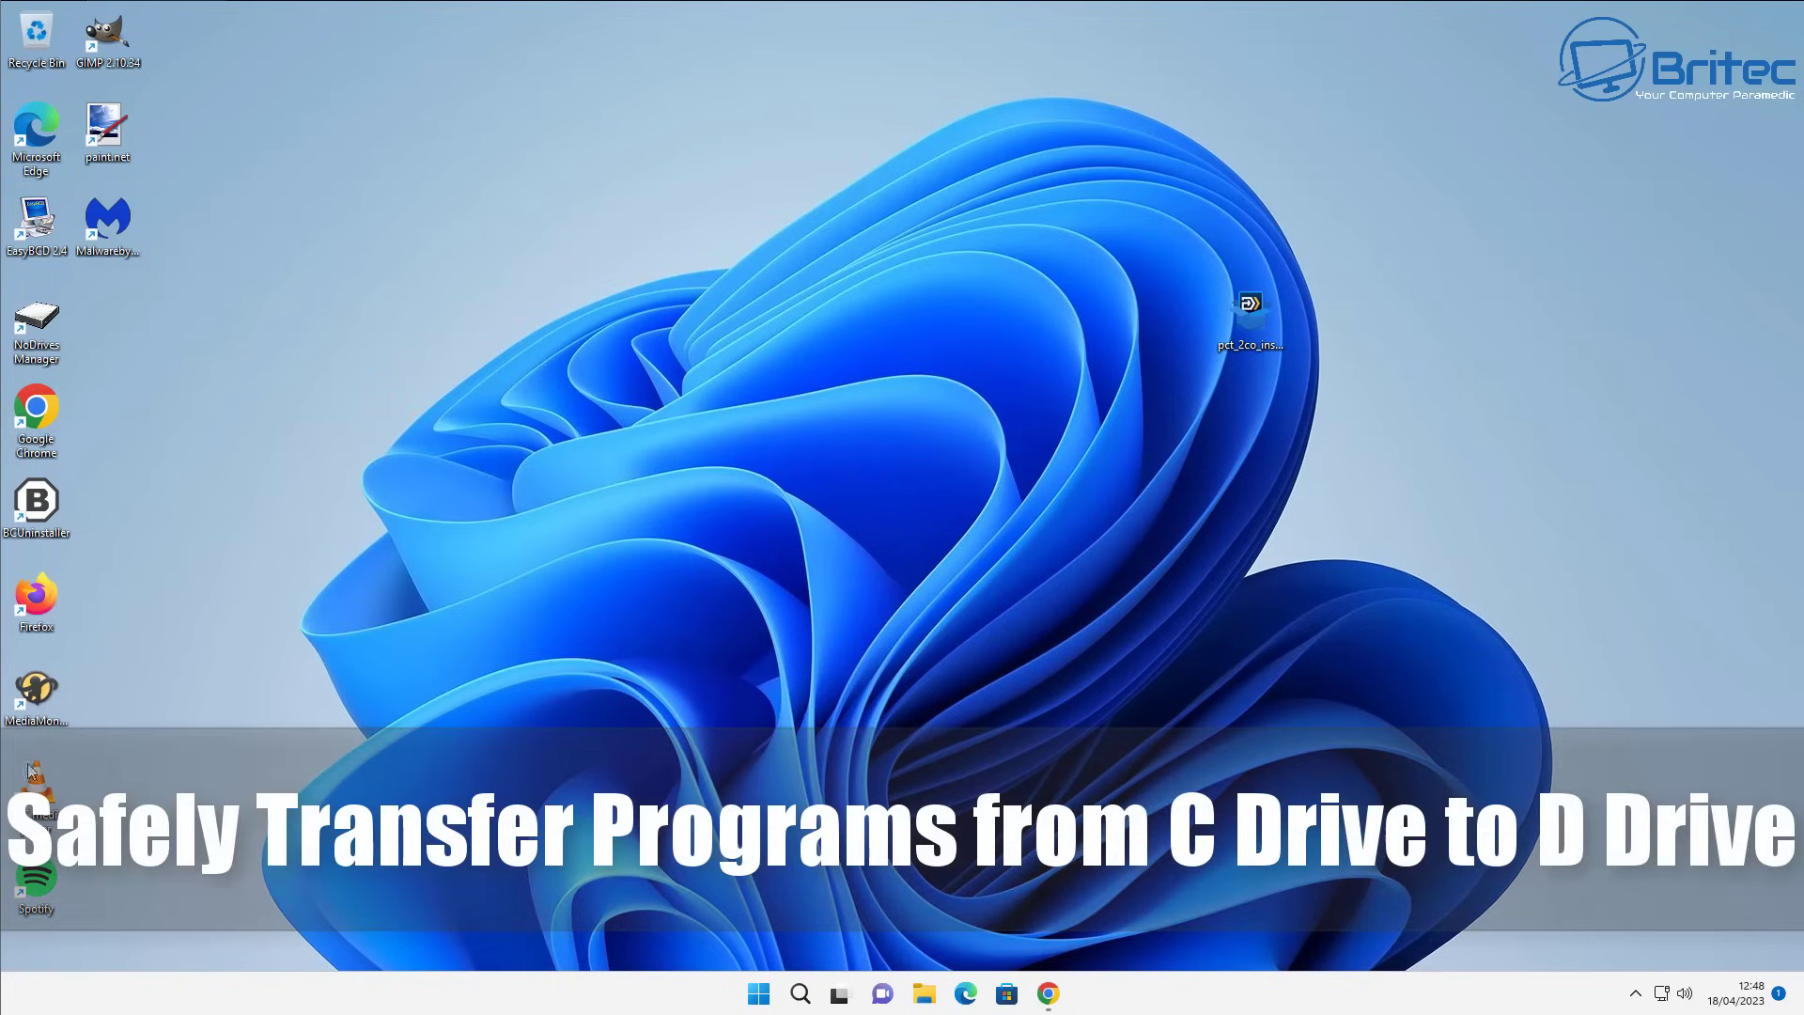
- Look through the full list of installed apps in the Start menu, then close it
left_click(750, 992)
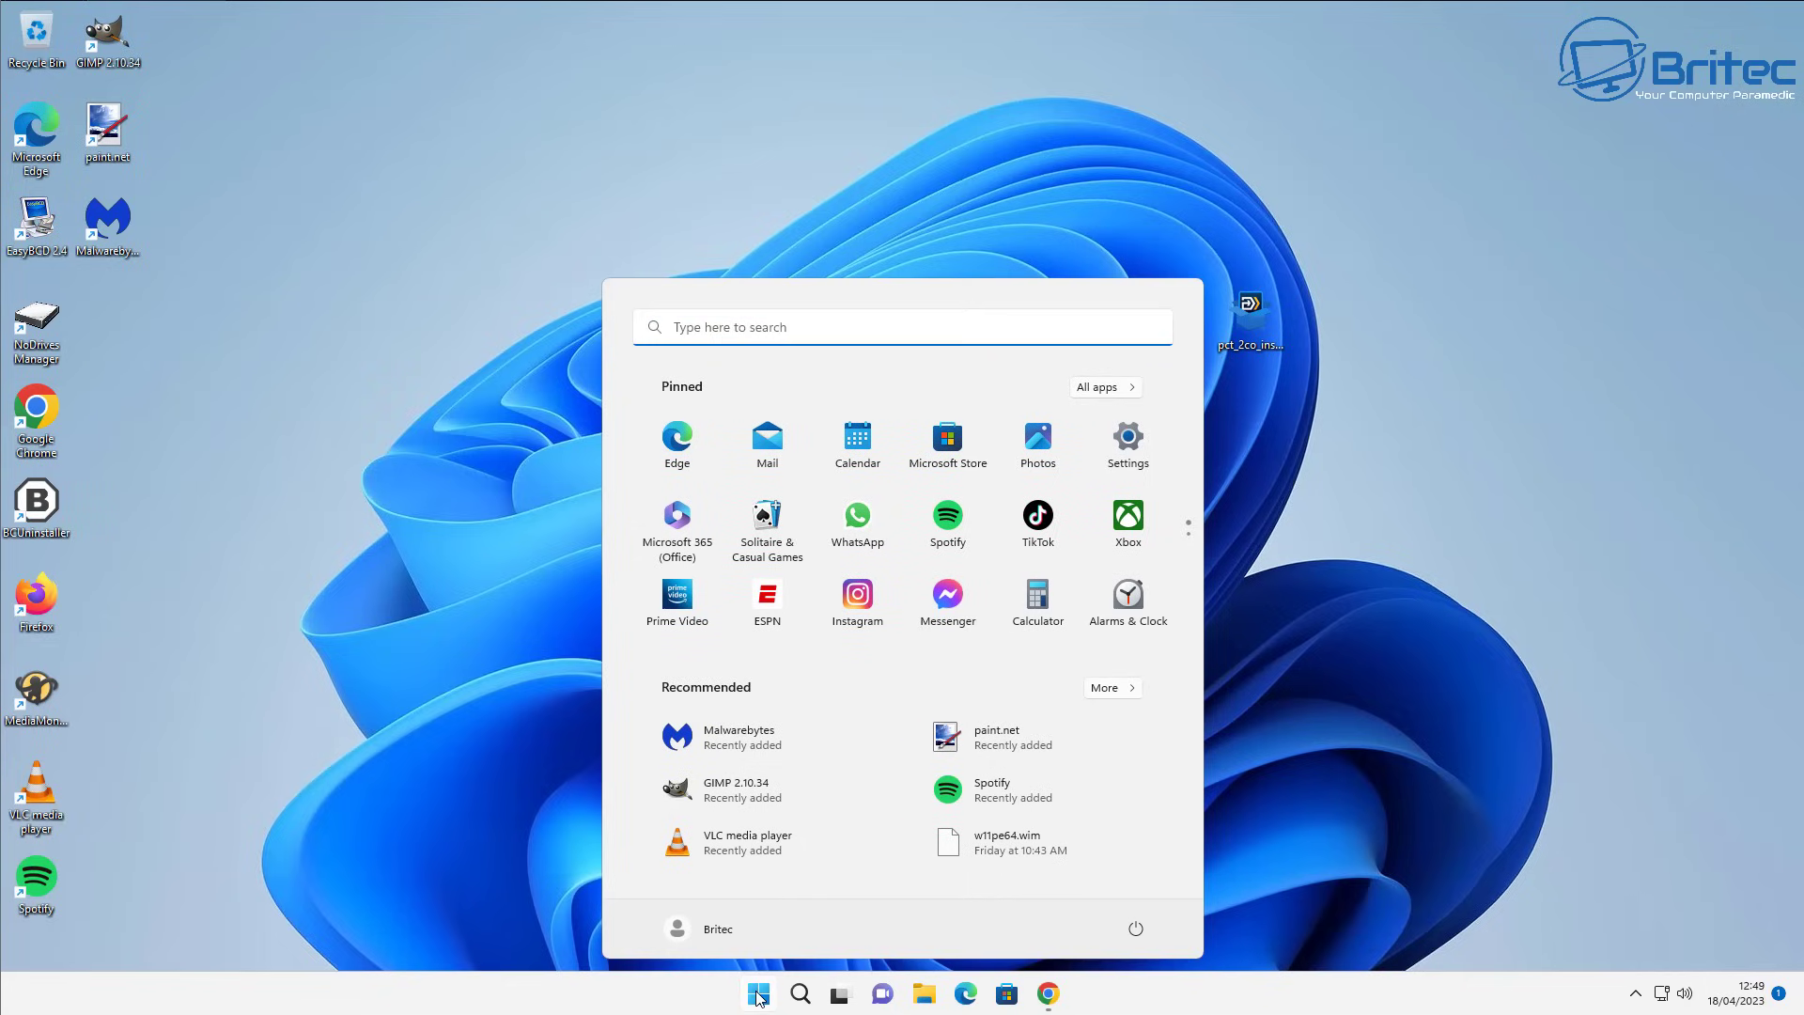
left_click(1099, 387)
scroll(751, 594, "down", 8)
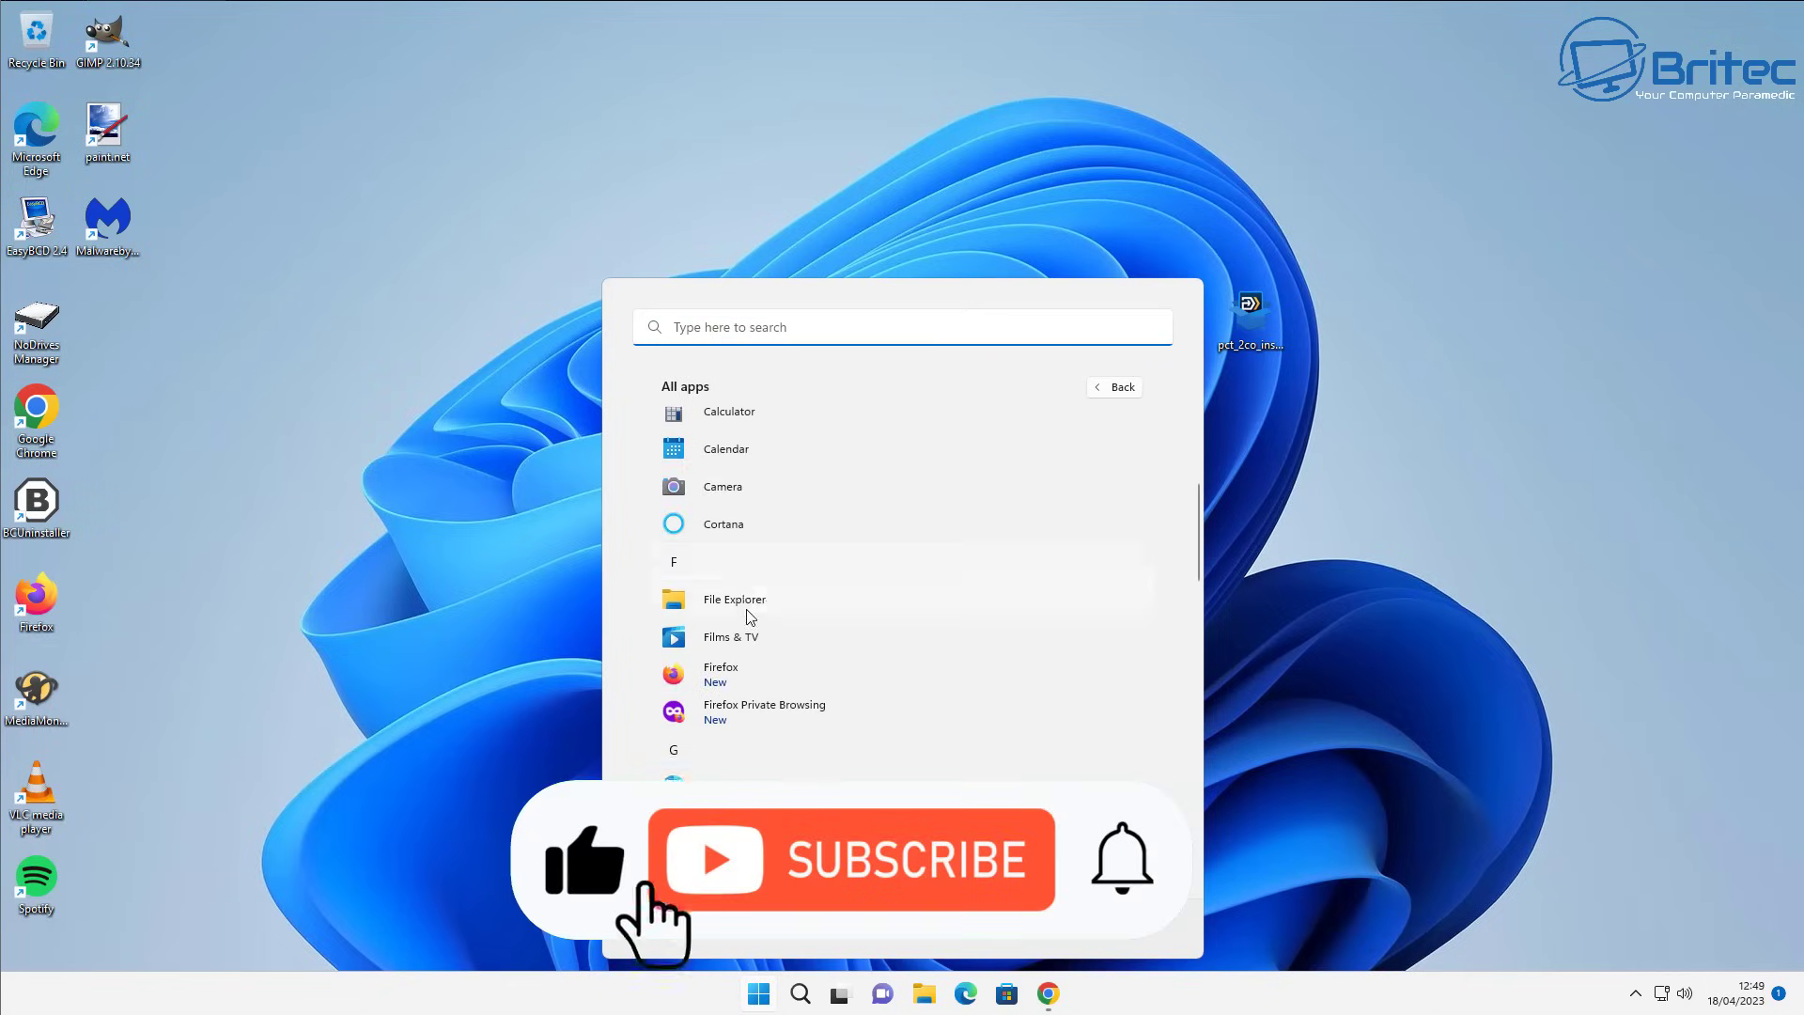
scroll(745, 616, "down", 3)
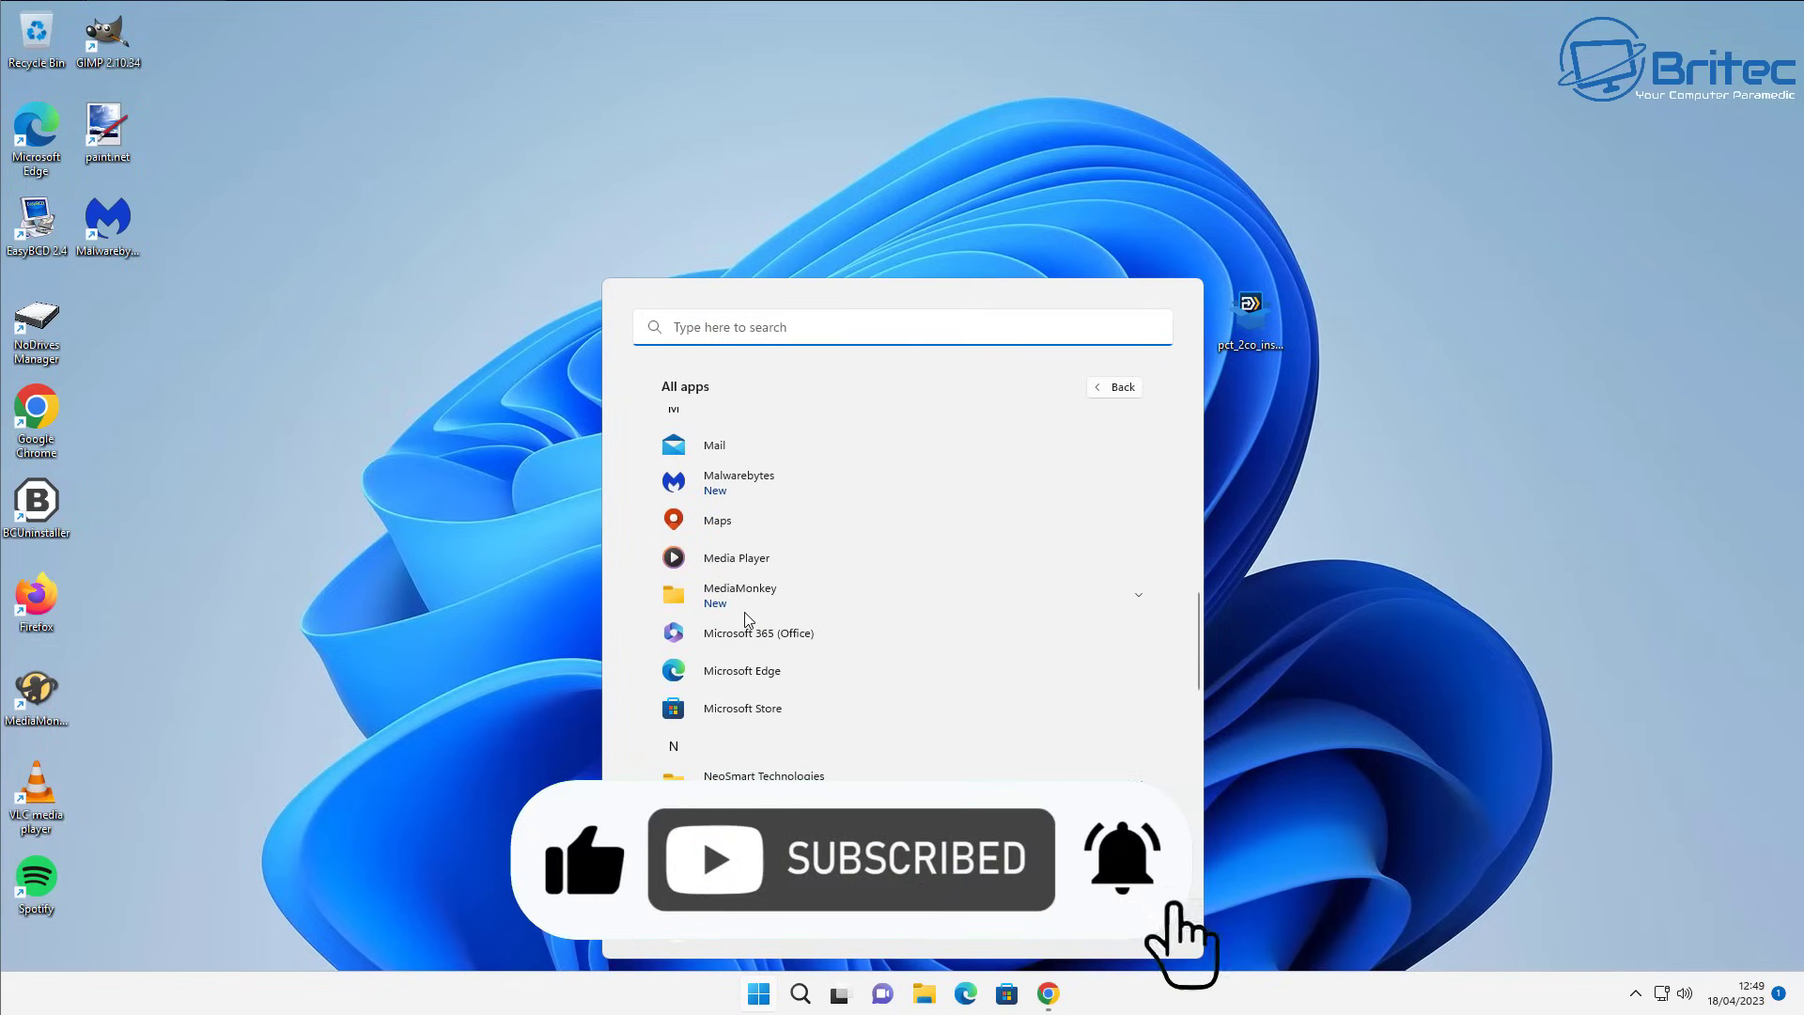
scroll(740, 618, "down", 6)
left_click(482, 716)
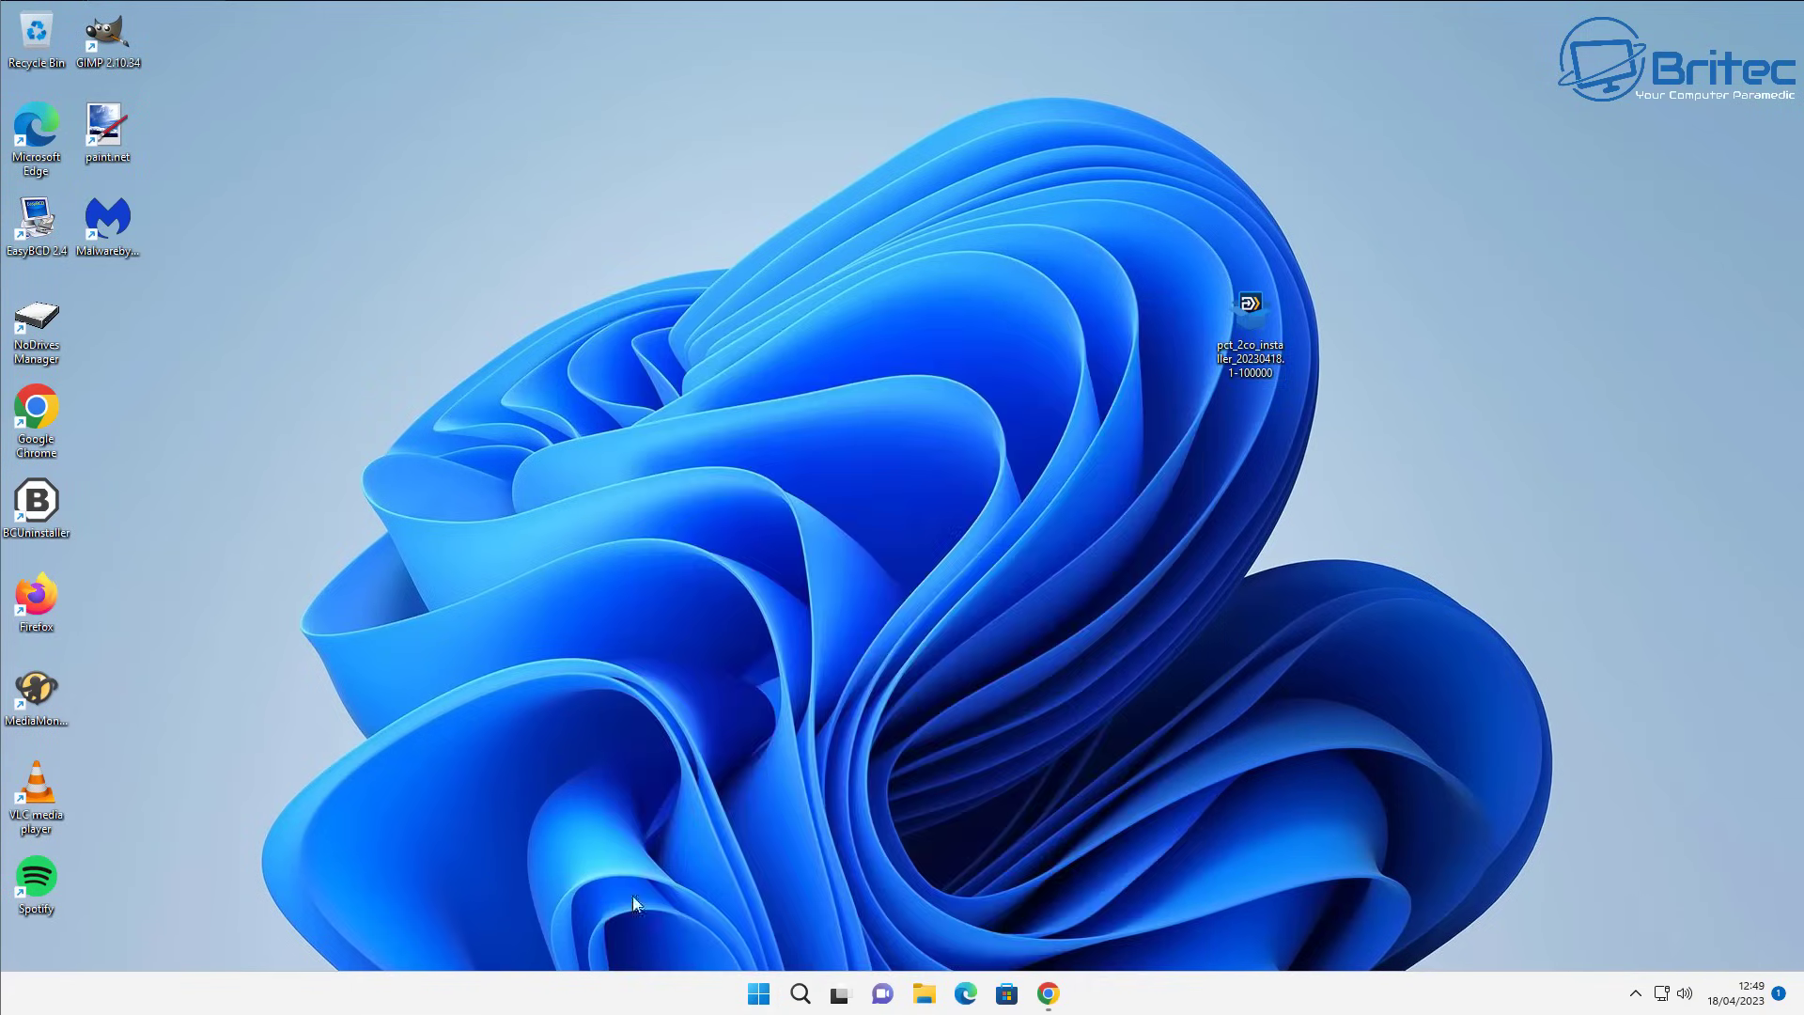
- In File Explorer, inspect Program Files (x86) and Program Files on Windows 11 (C:), including the GIMP 2 folder
left_click(924, 996)
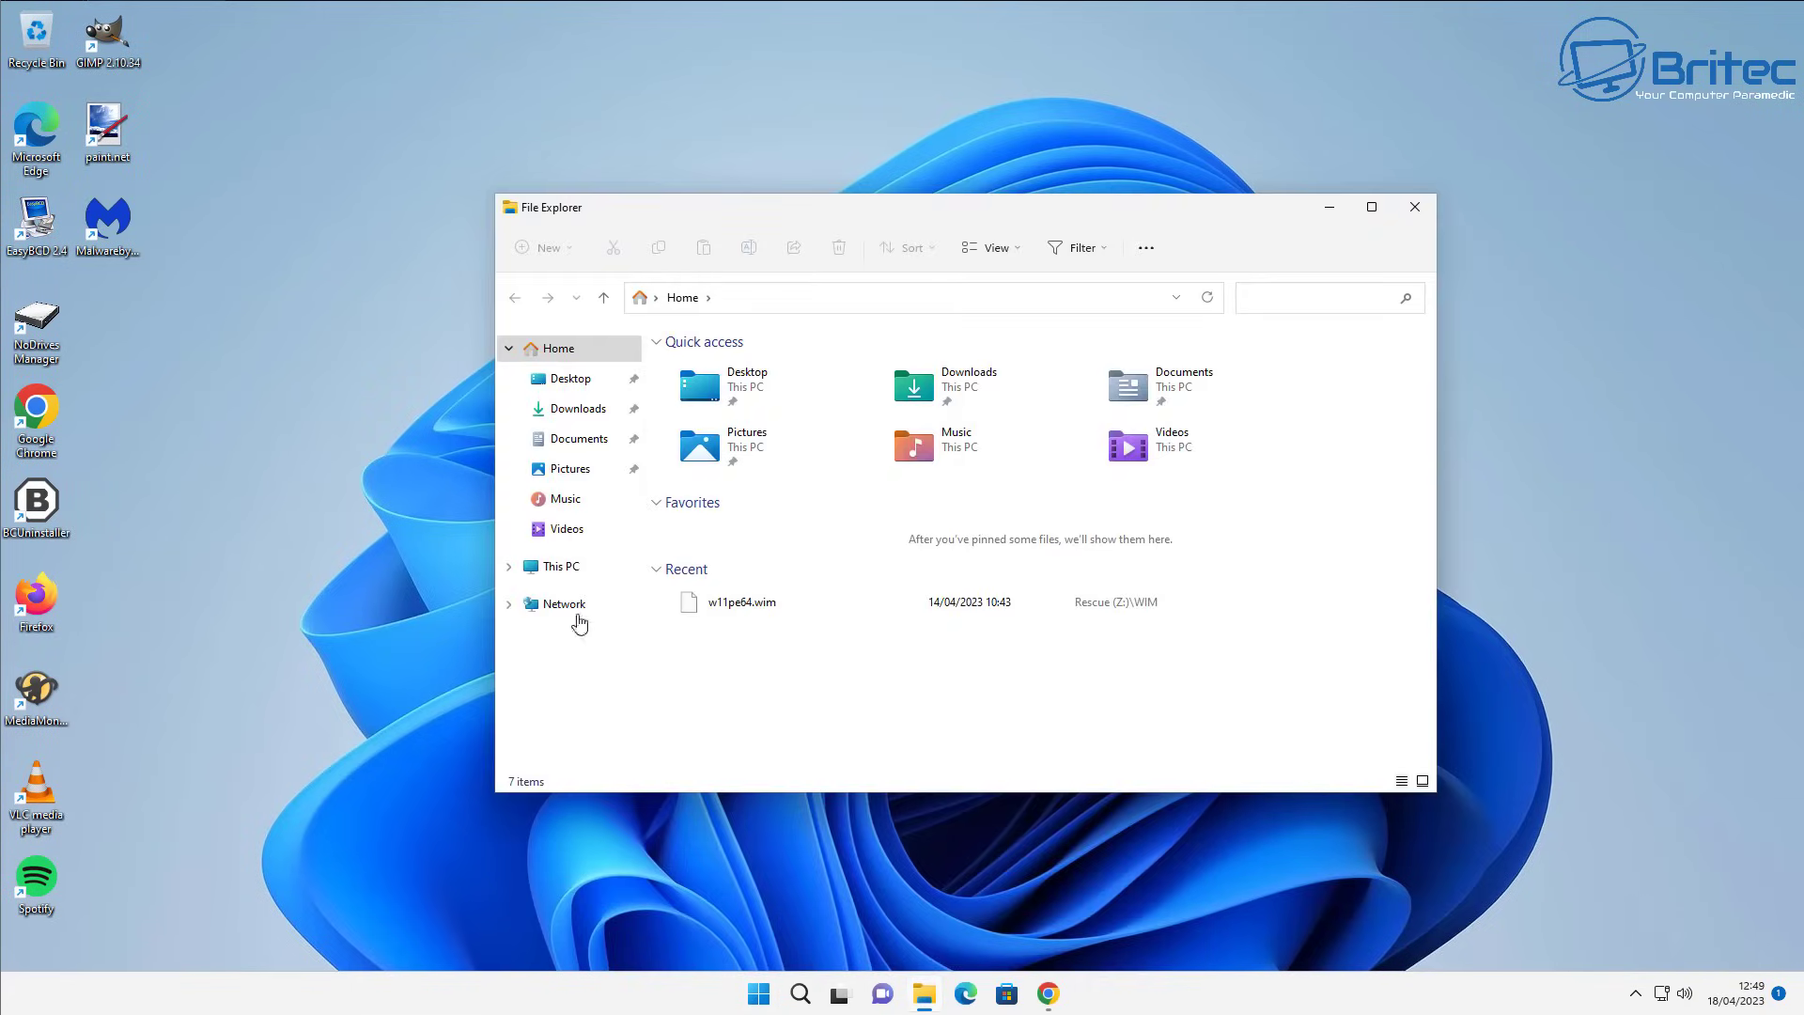
left_click(568, 569)
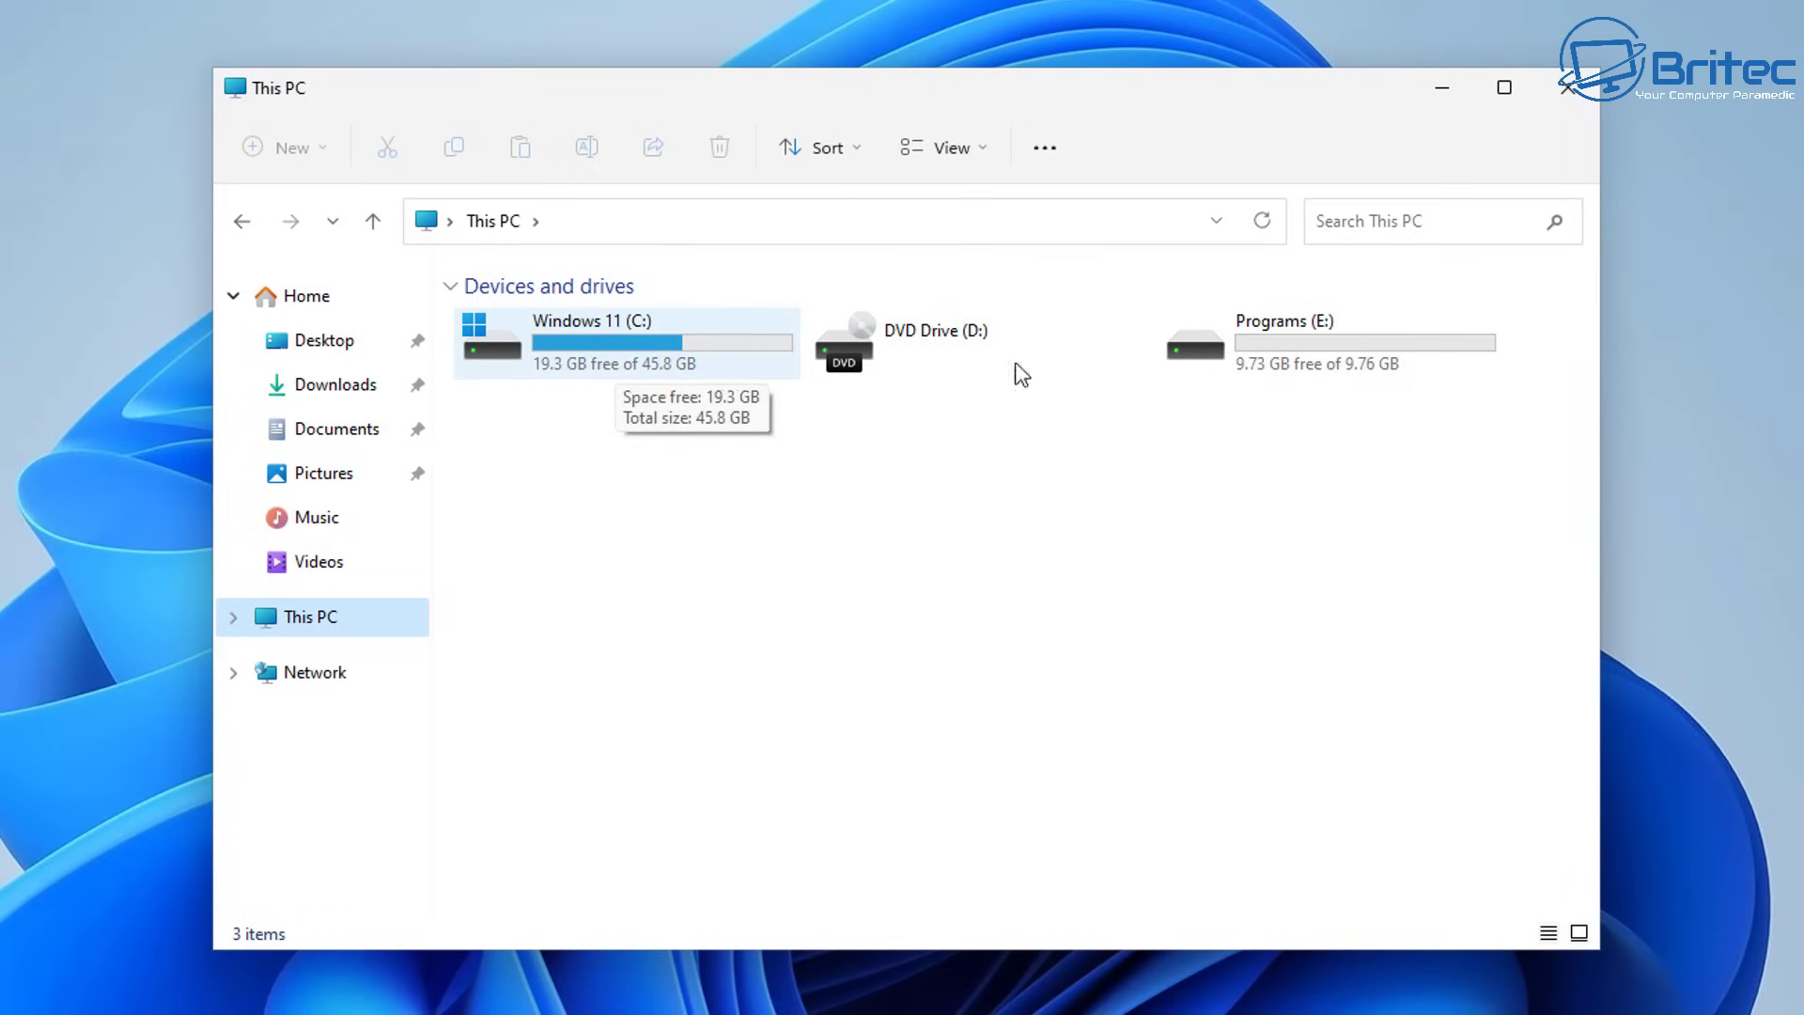
double_click(560, 354)
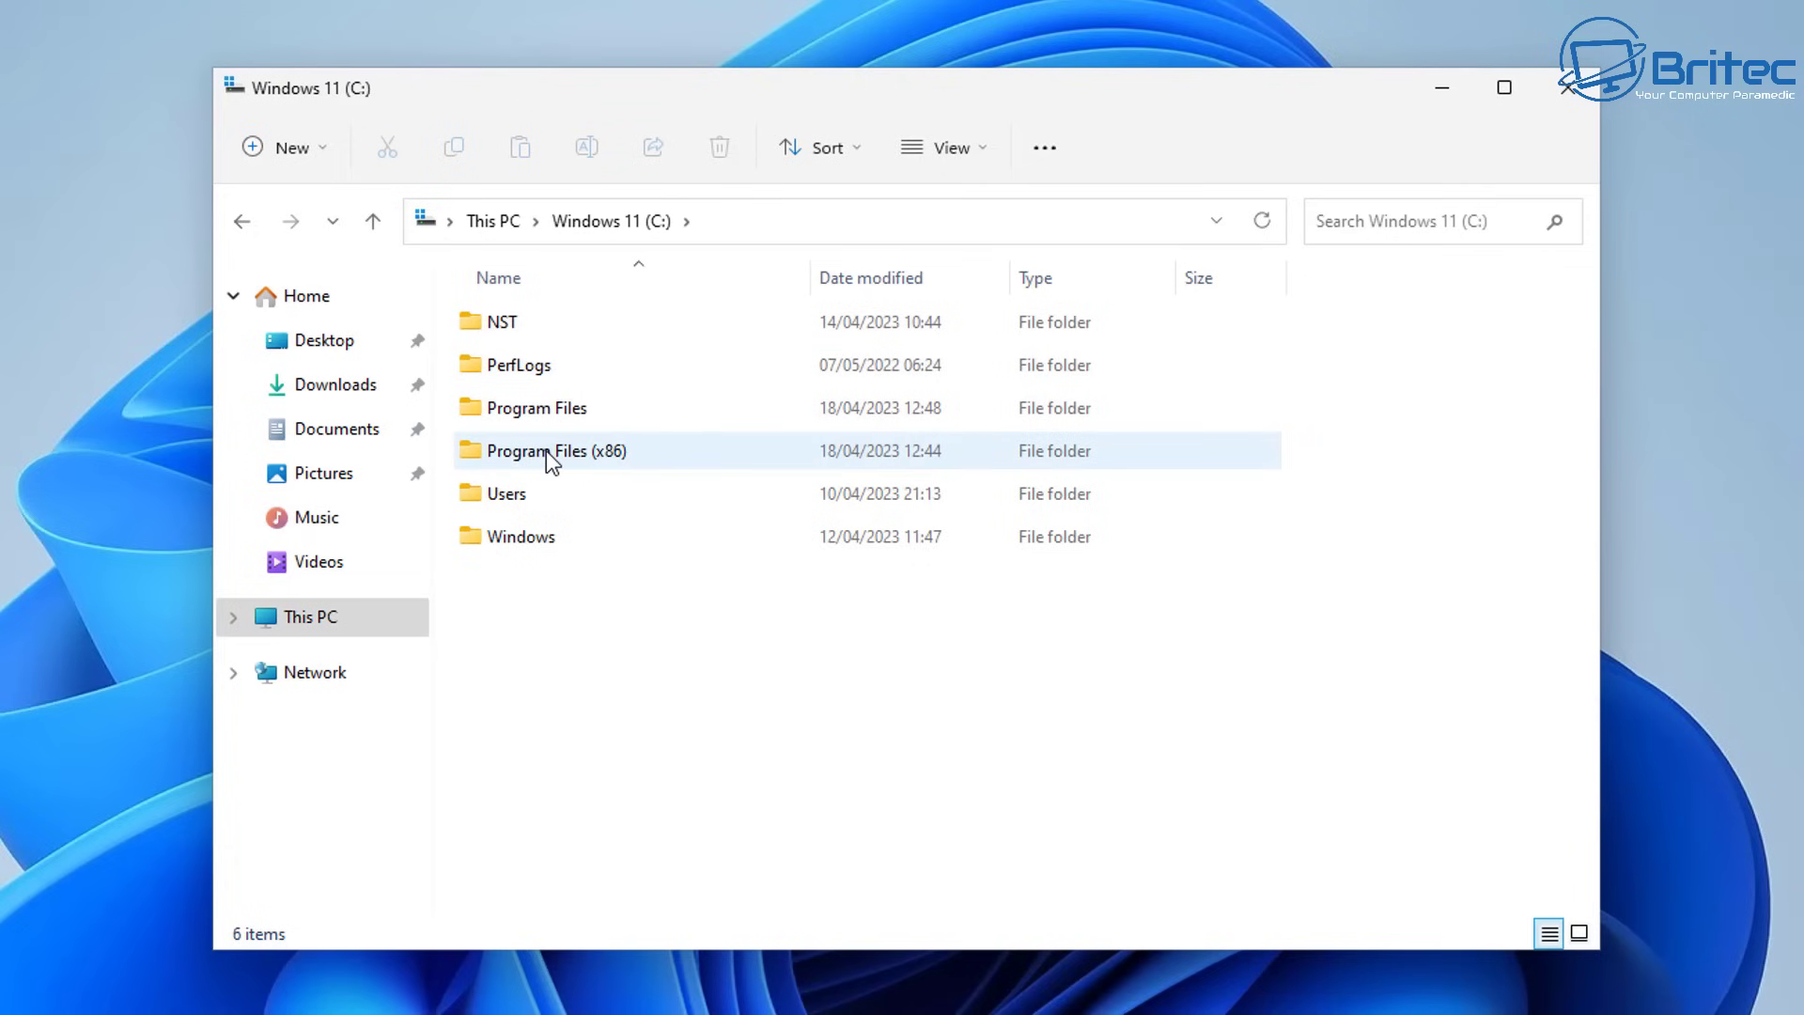
double_click(546, 449)
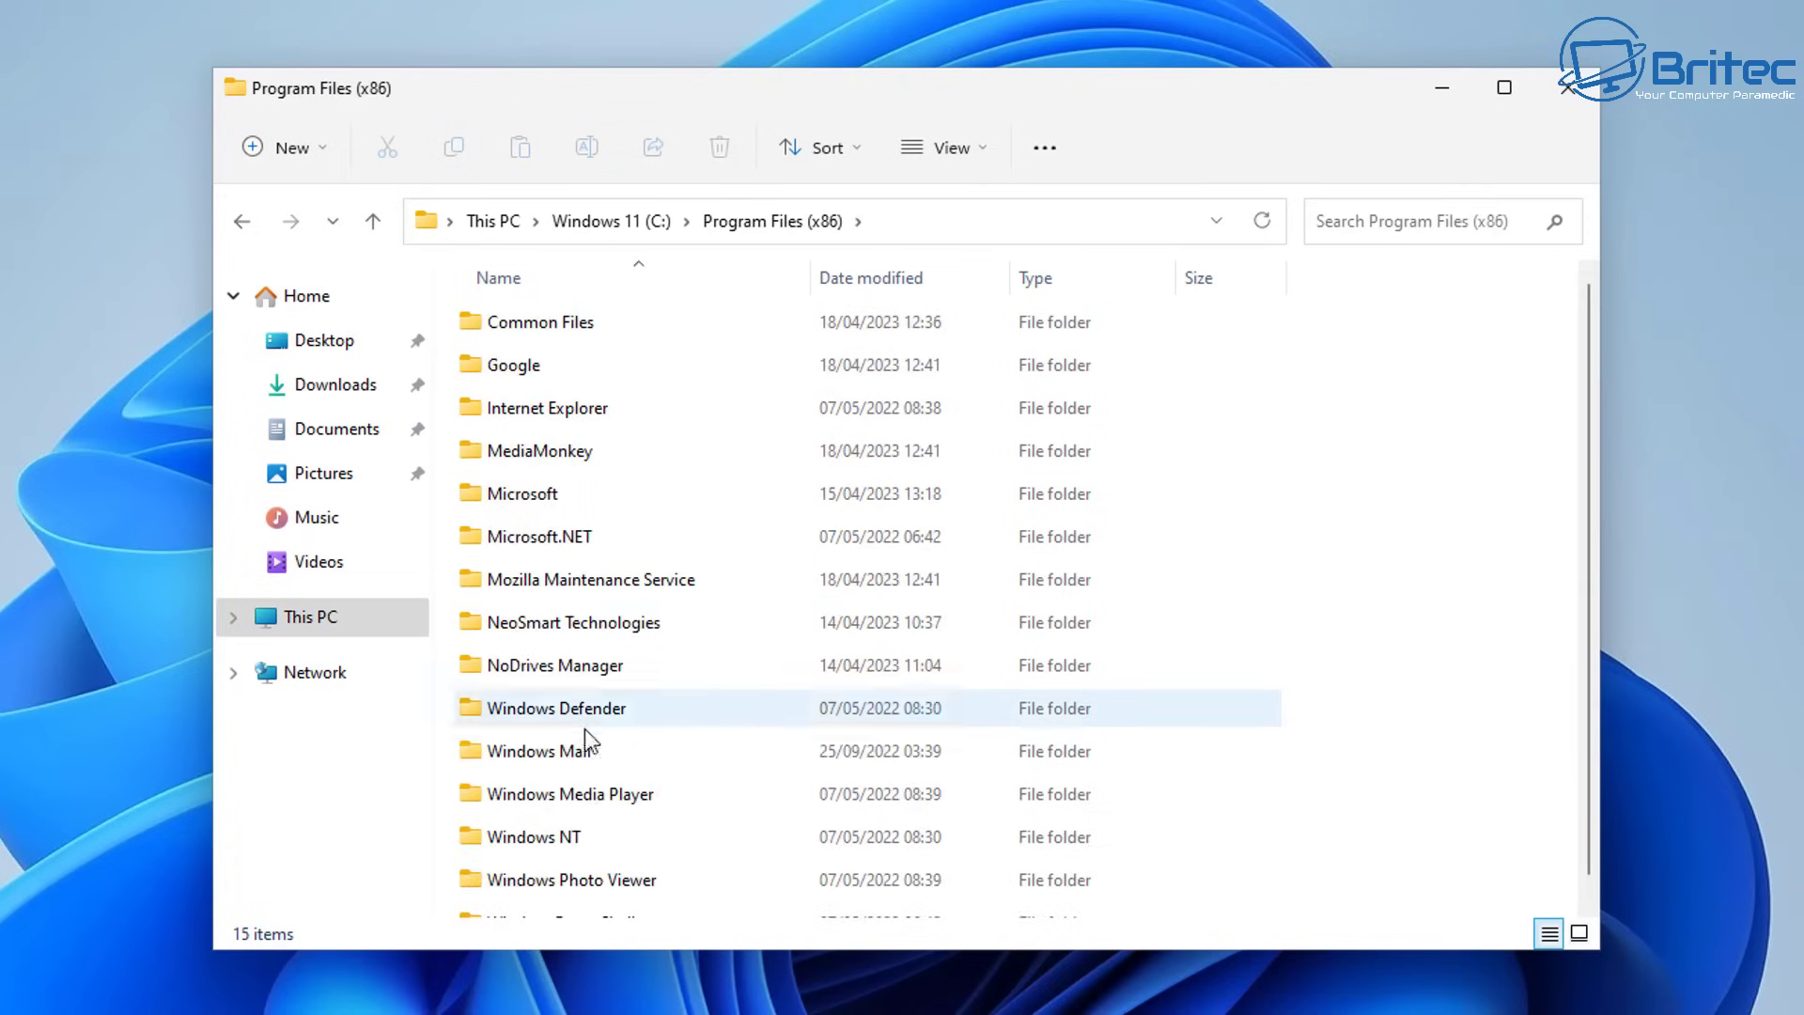
scroll(602, 780, "down", 1)
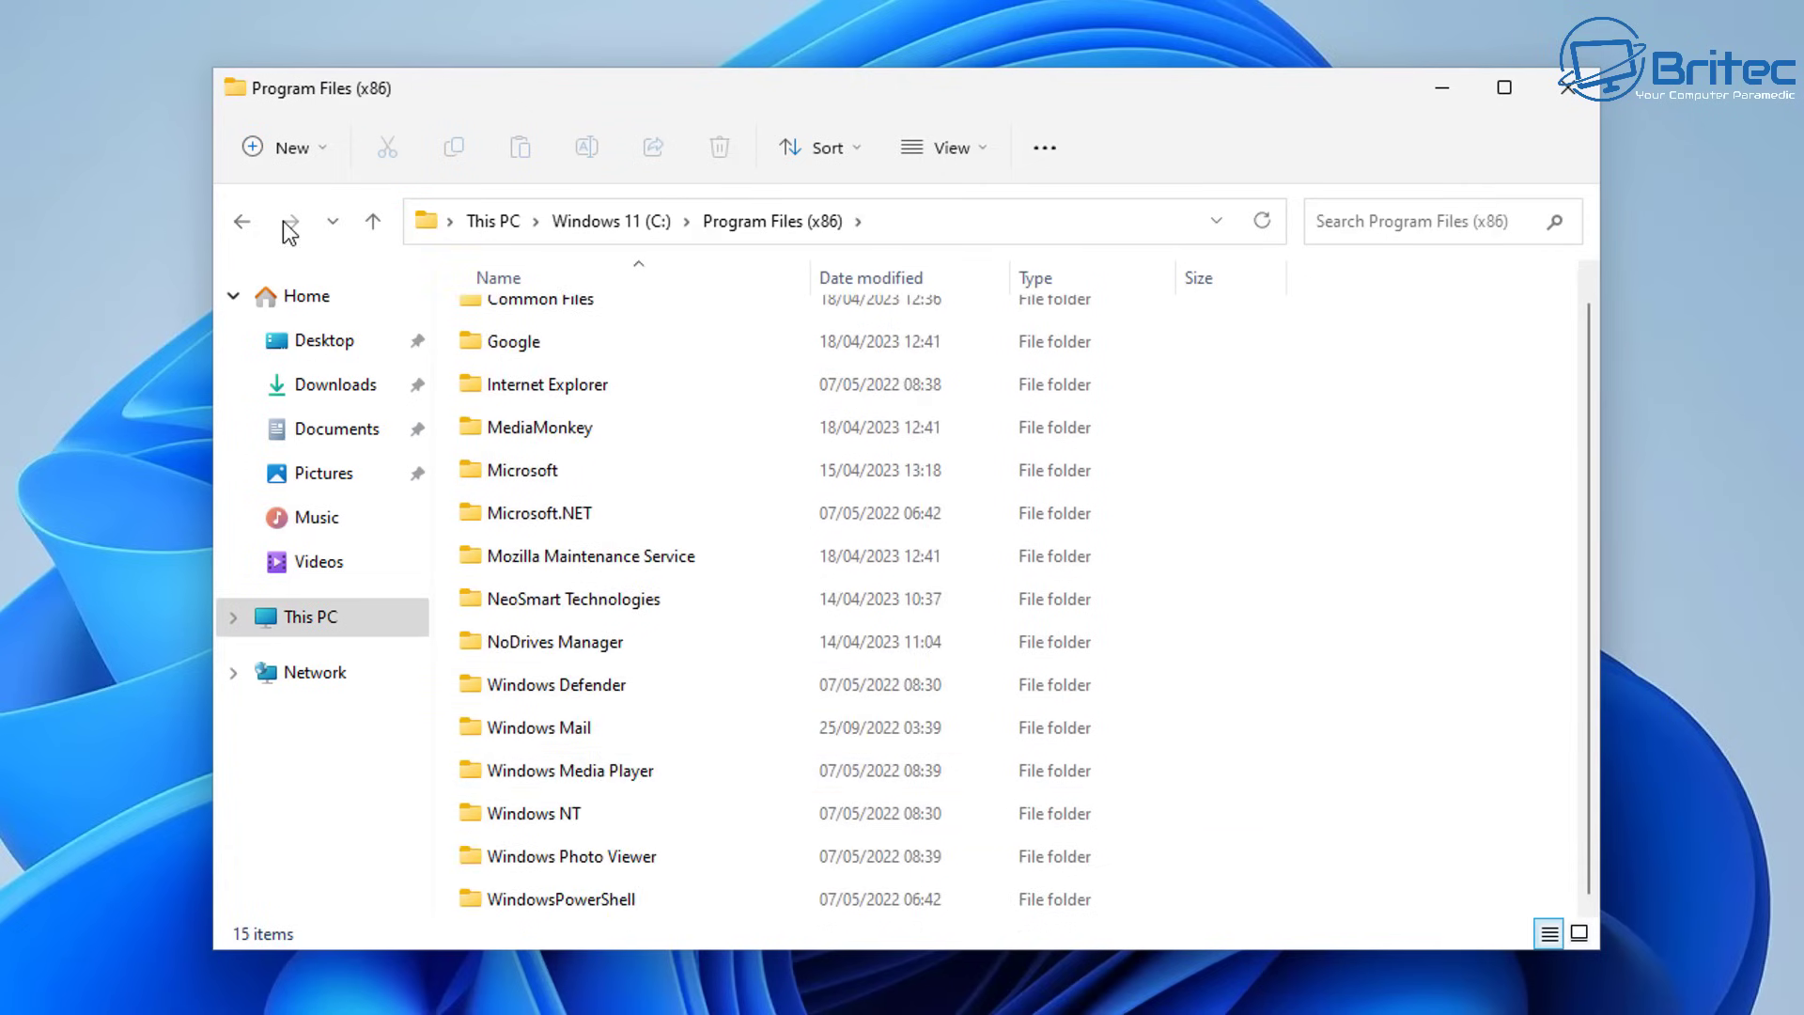
left_click(242, 222)
double_click(557, 410)
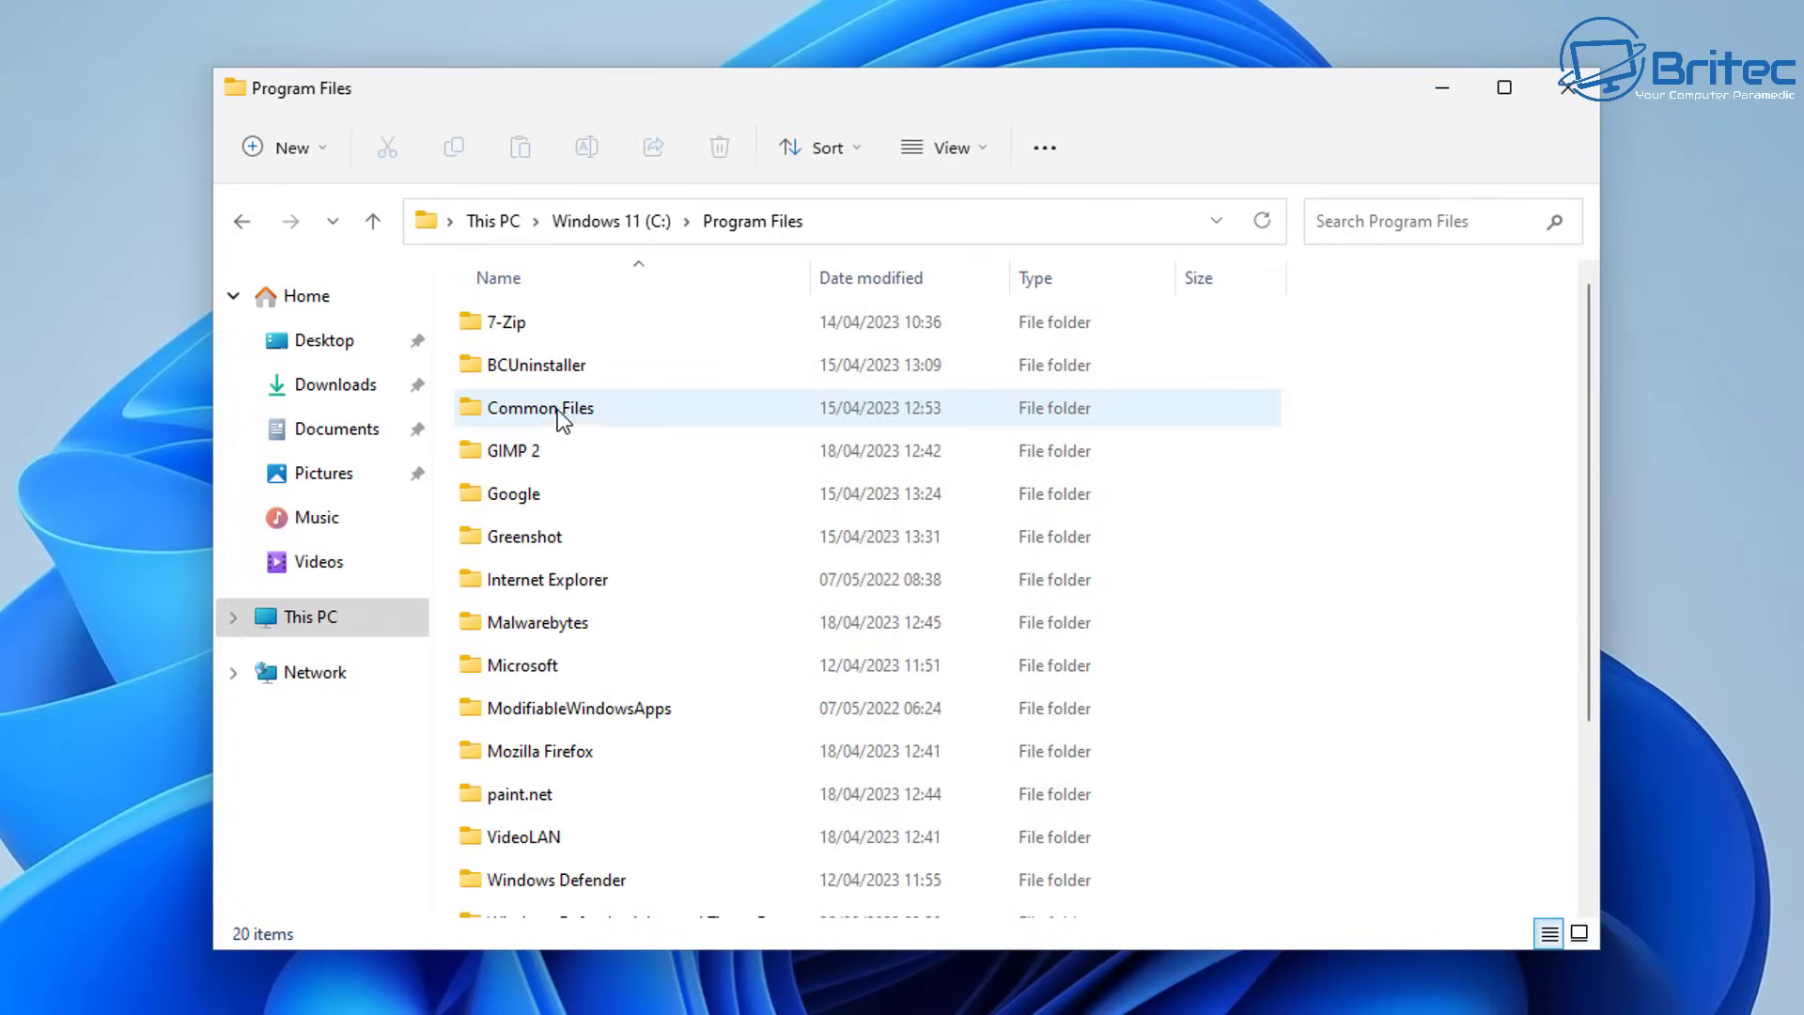
left_click(522, 453)
double_click(522, 453)
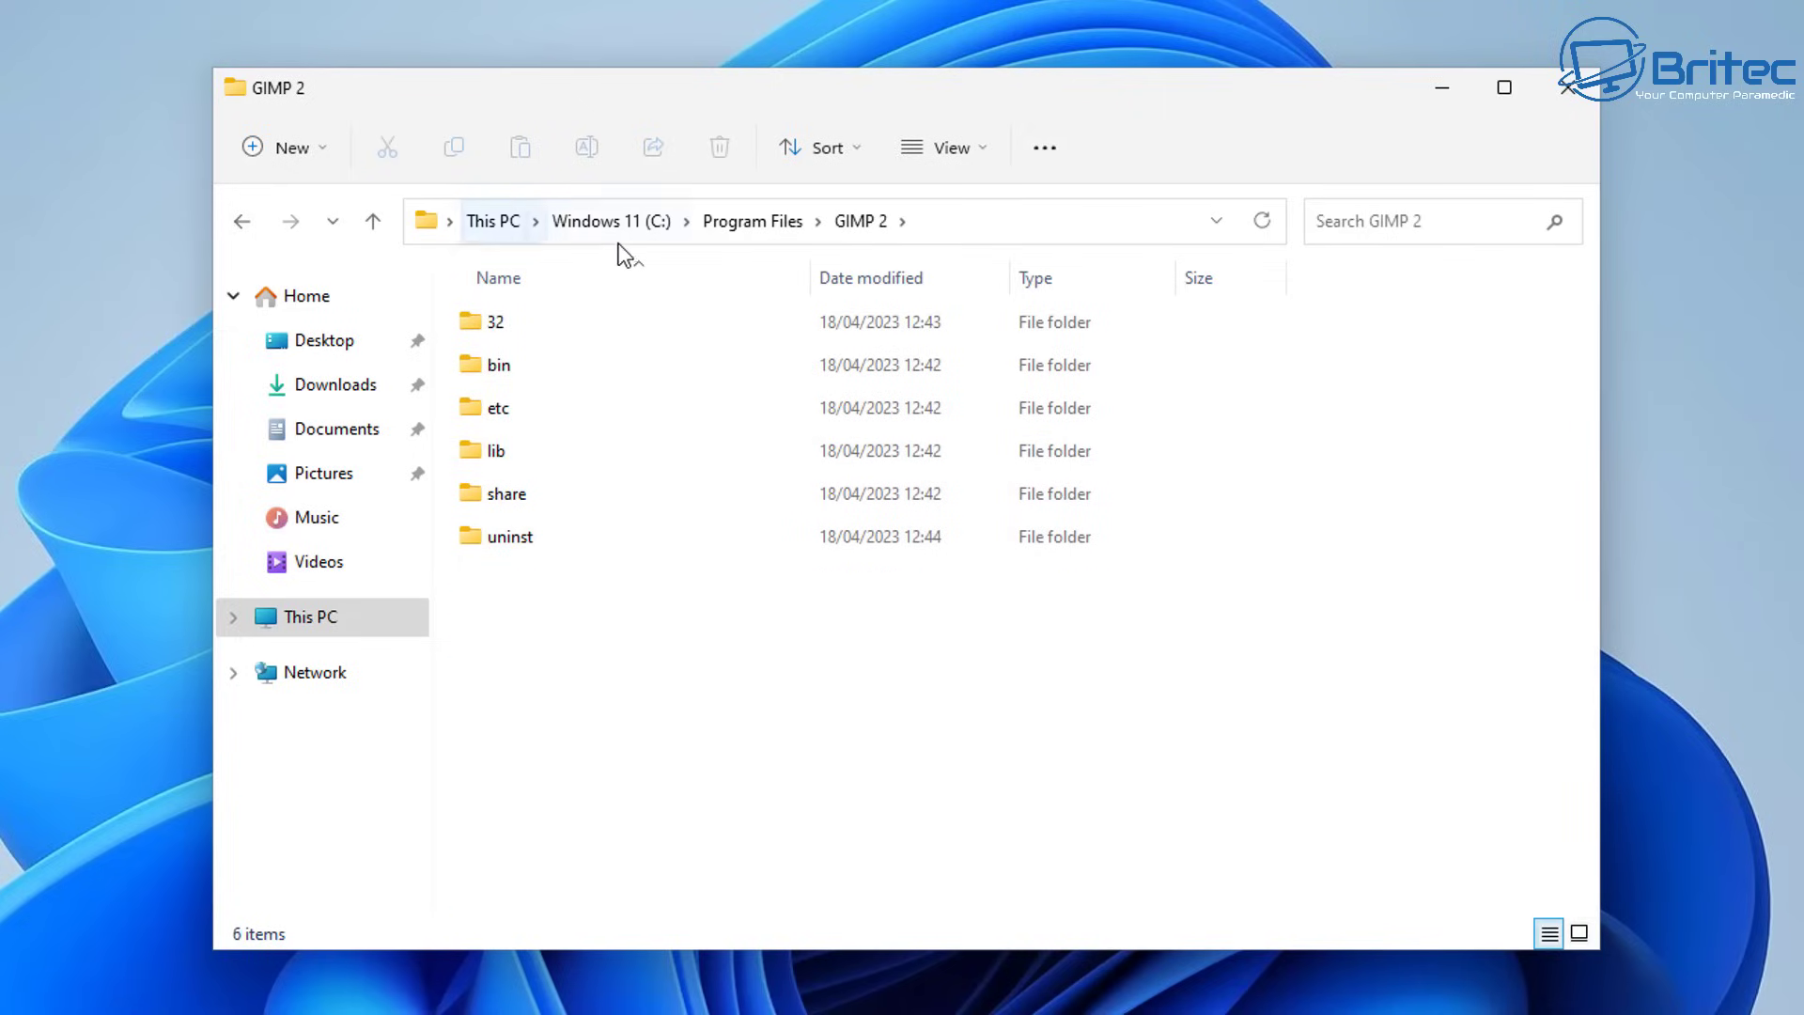
- Check the ModifiableWindowsApps and Malwarebytes folders, look at the Programs (E:) drive, then close File Explorer
left_click(244, 226)
scroll(569, 719, "down", 2)
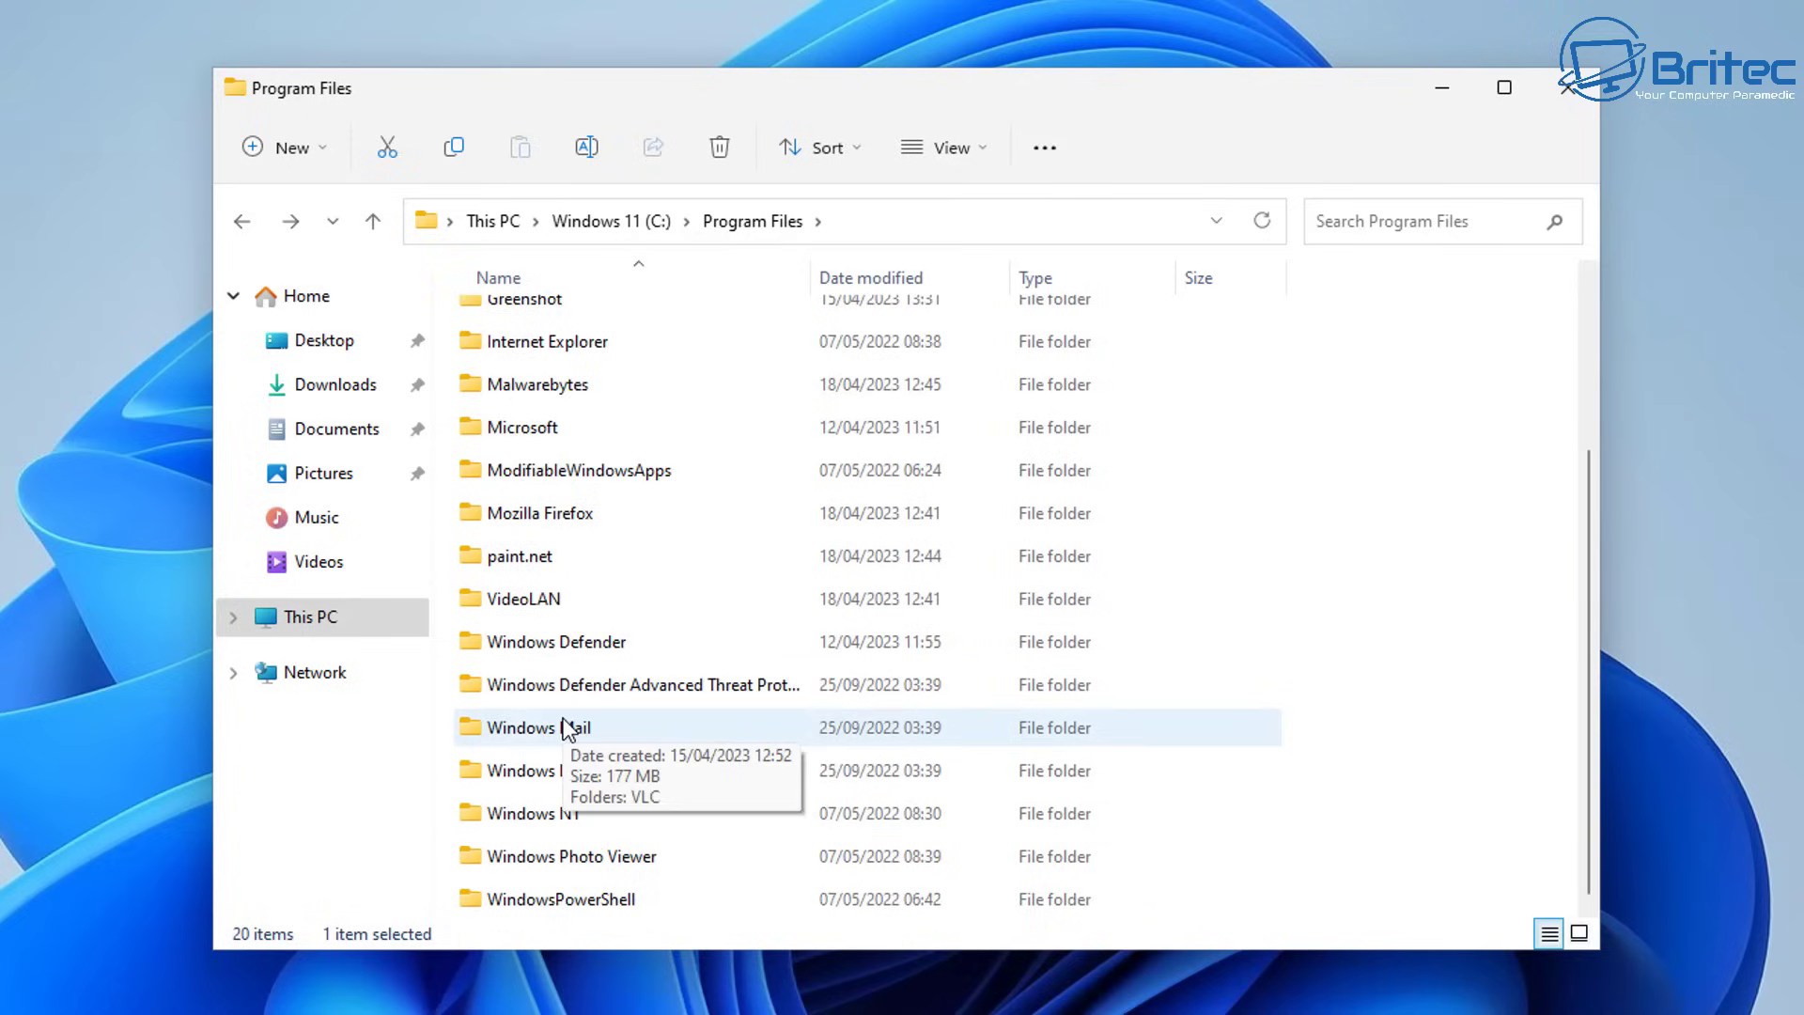
double_click(553, 471)
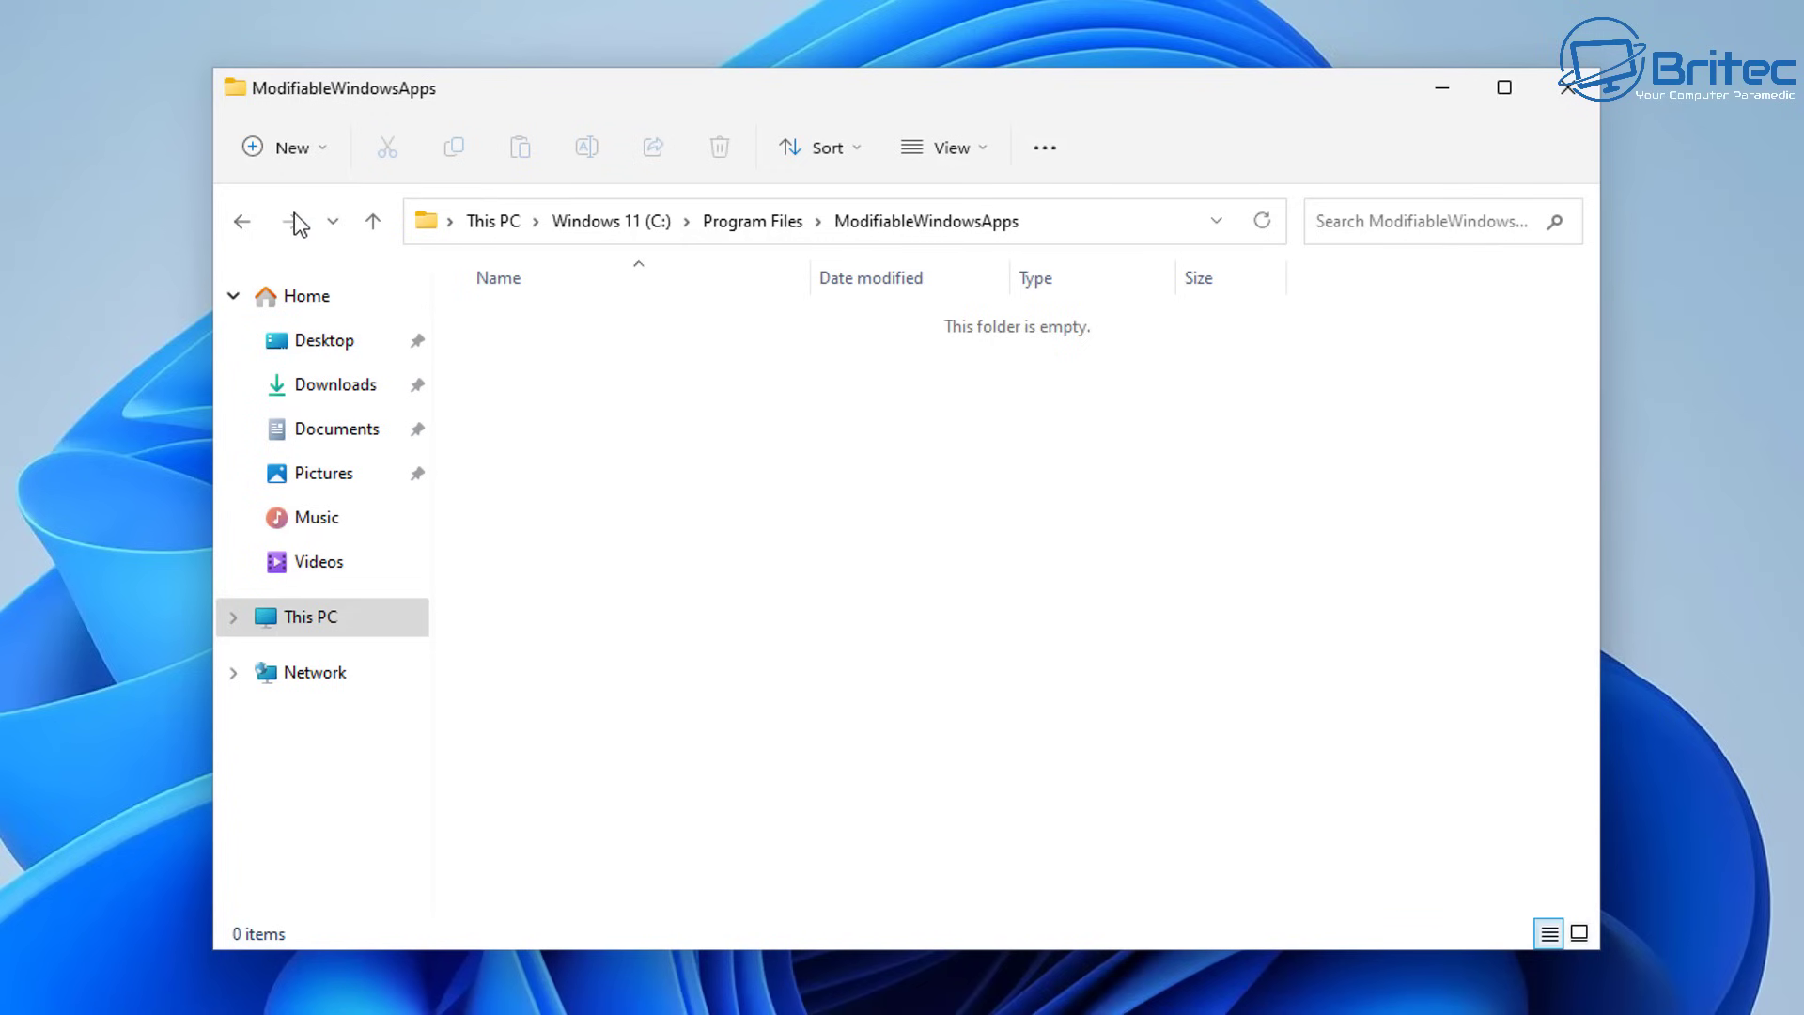
left_click(242, 222)
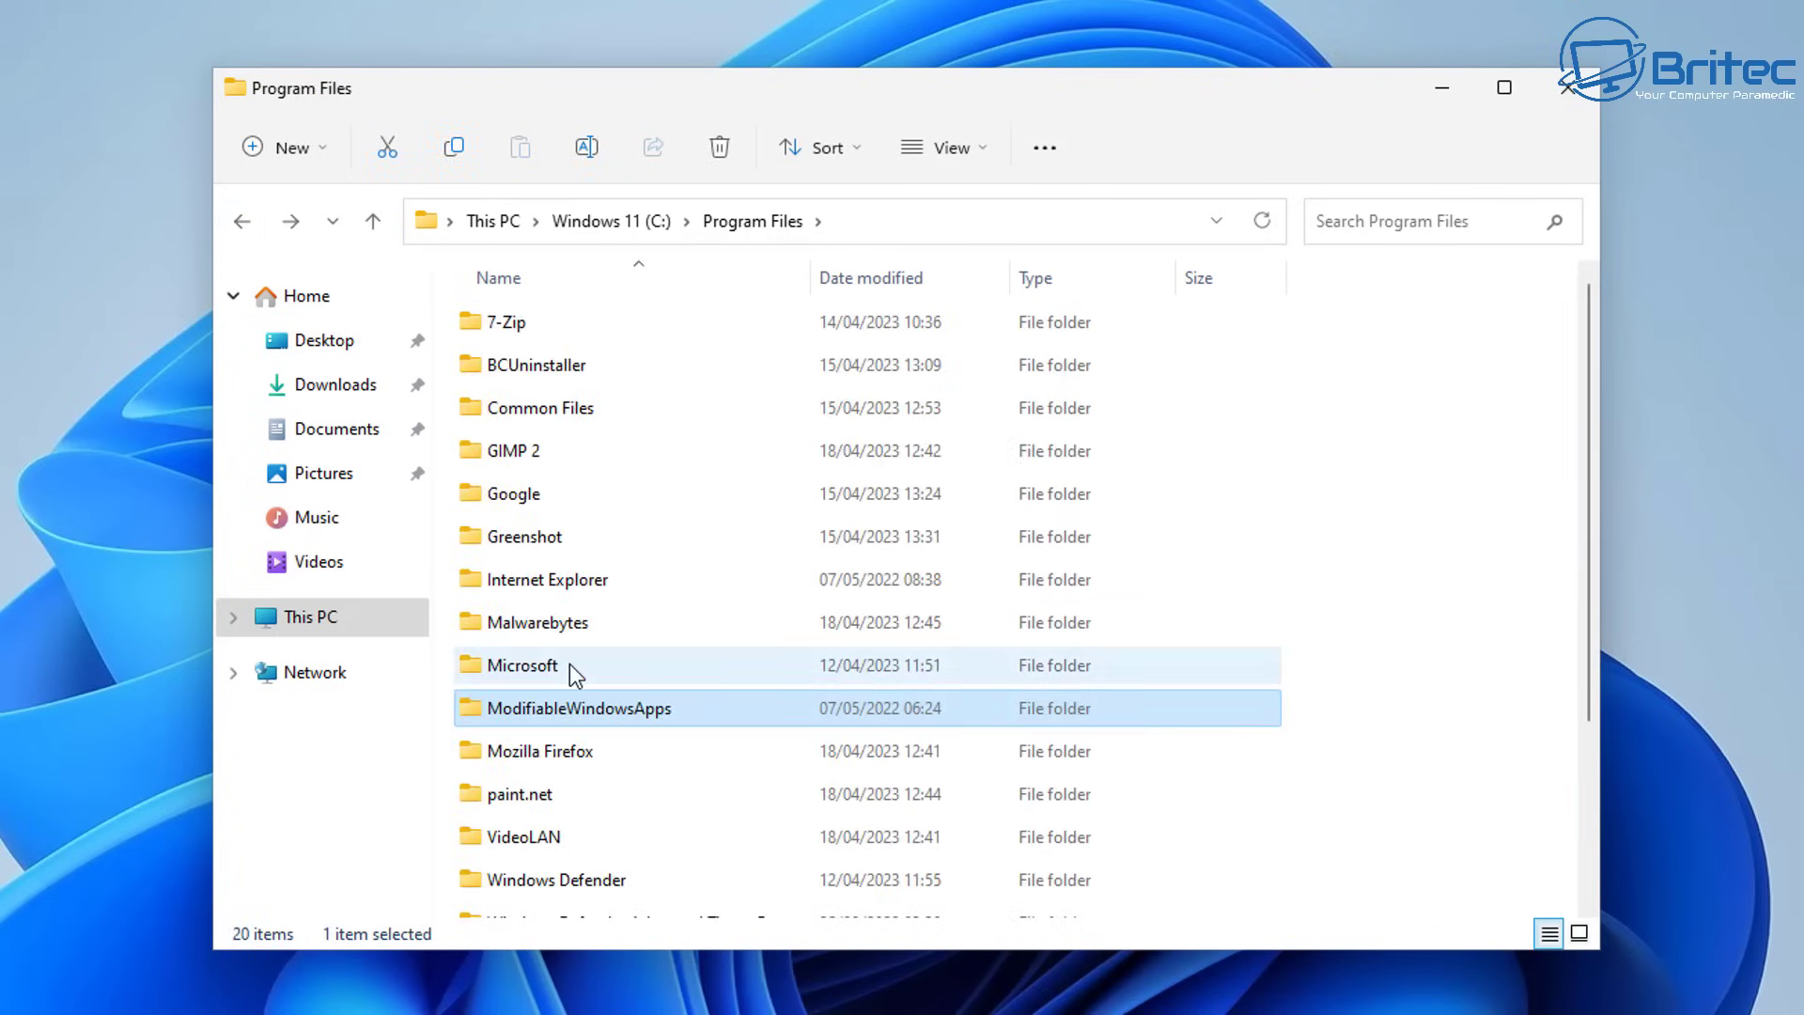
double_click(572, 623)
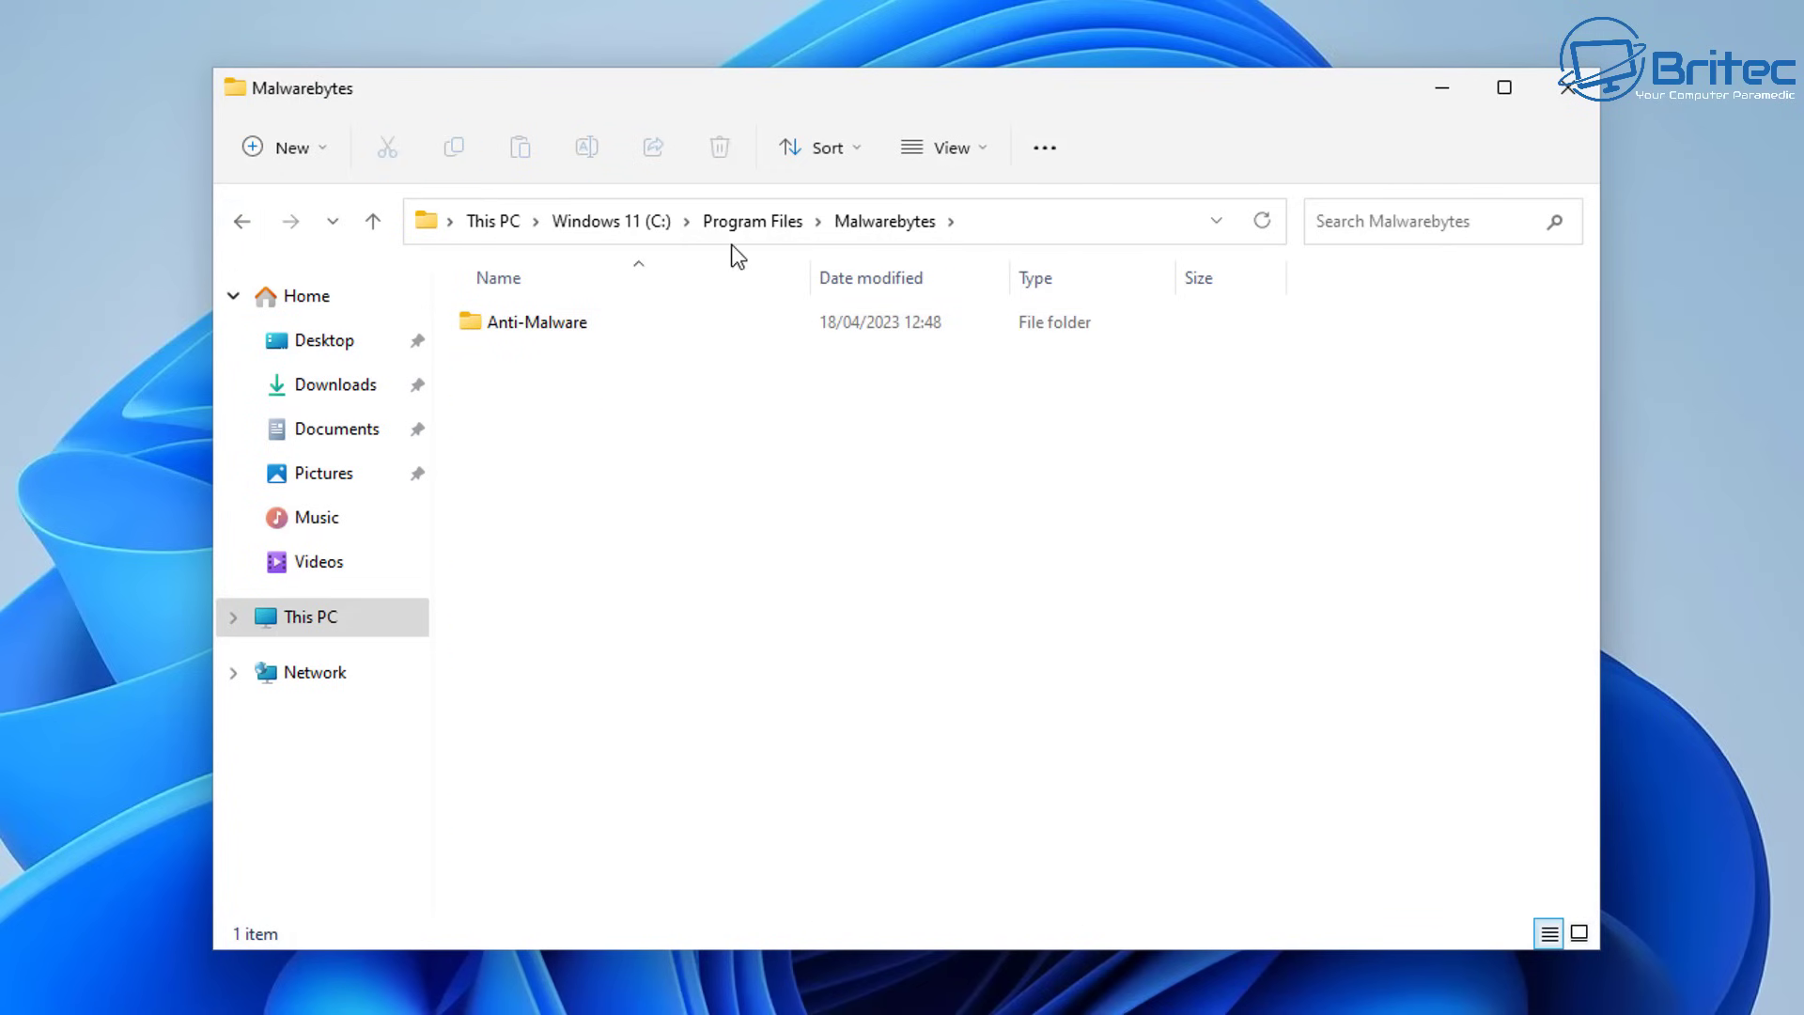
left_click(241, 224)
left_click(241, 224)
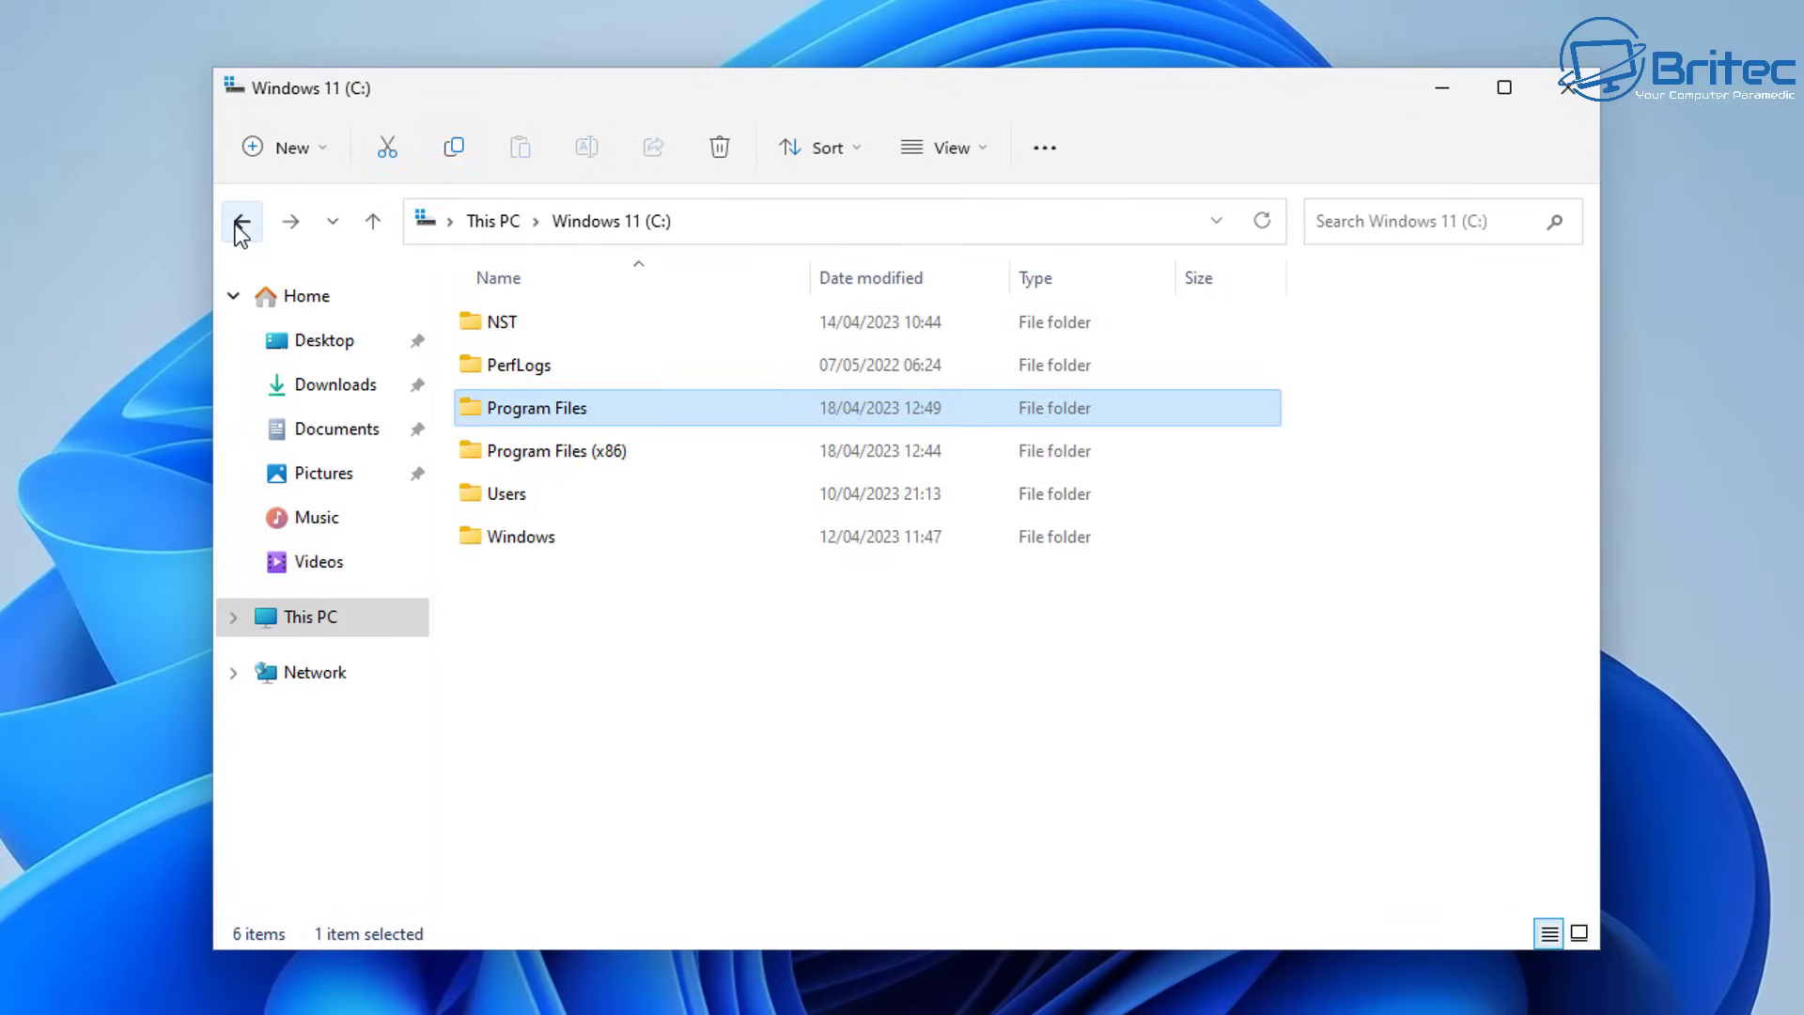
left_click(244, 219)
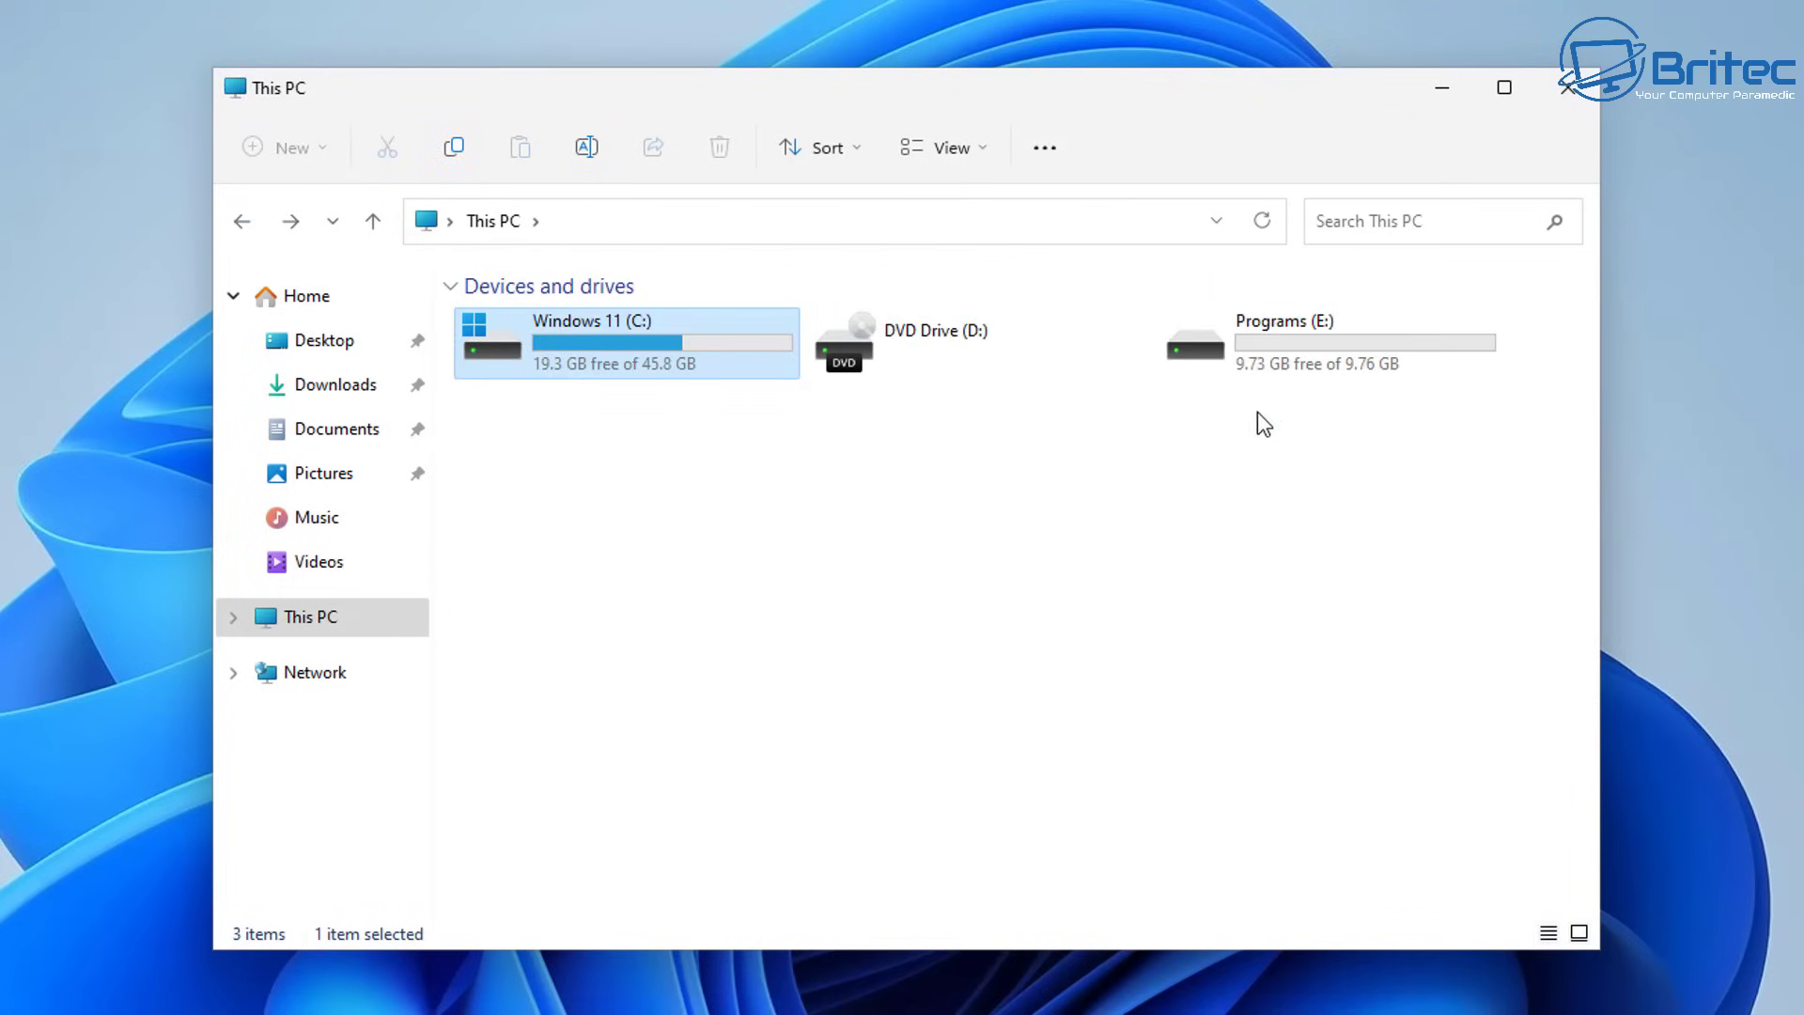
double_click(1309, 368)
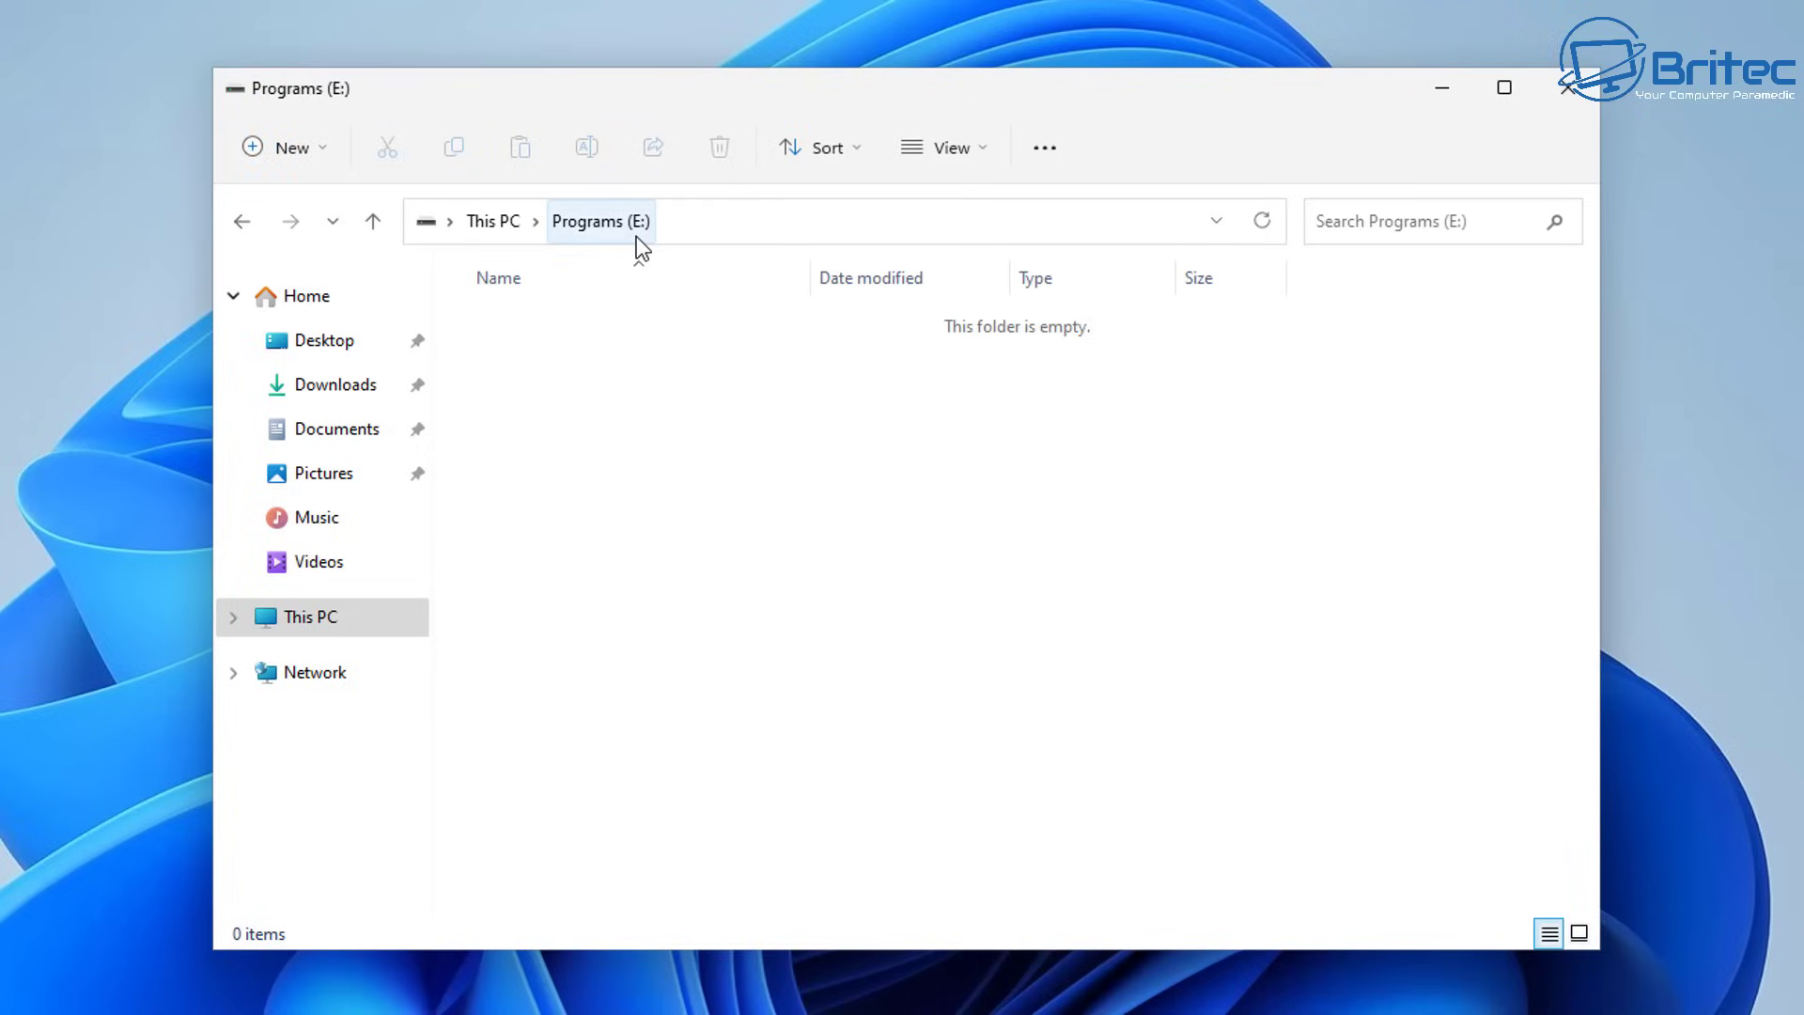
left_click(1555, 99)
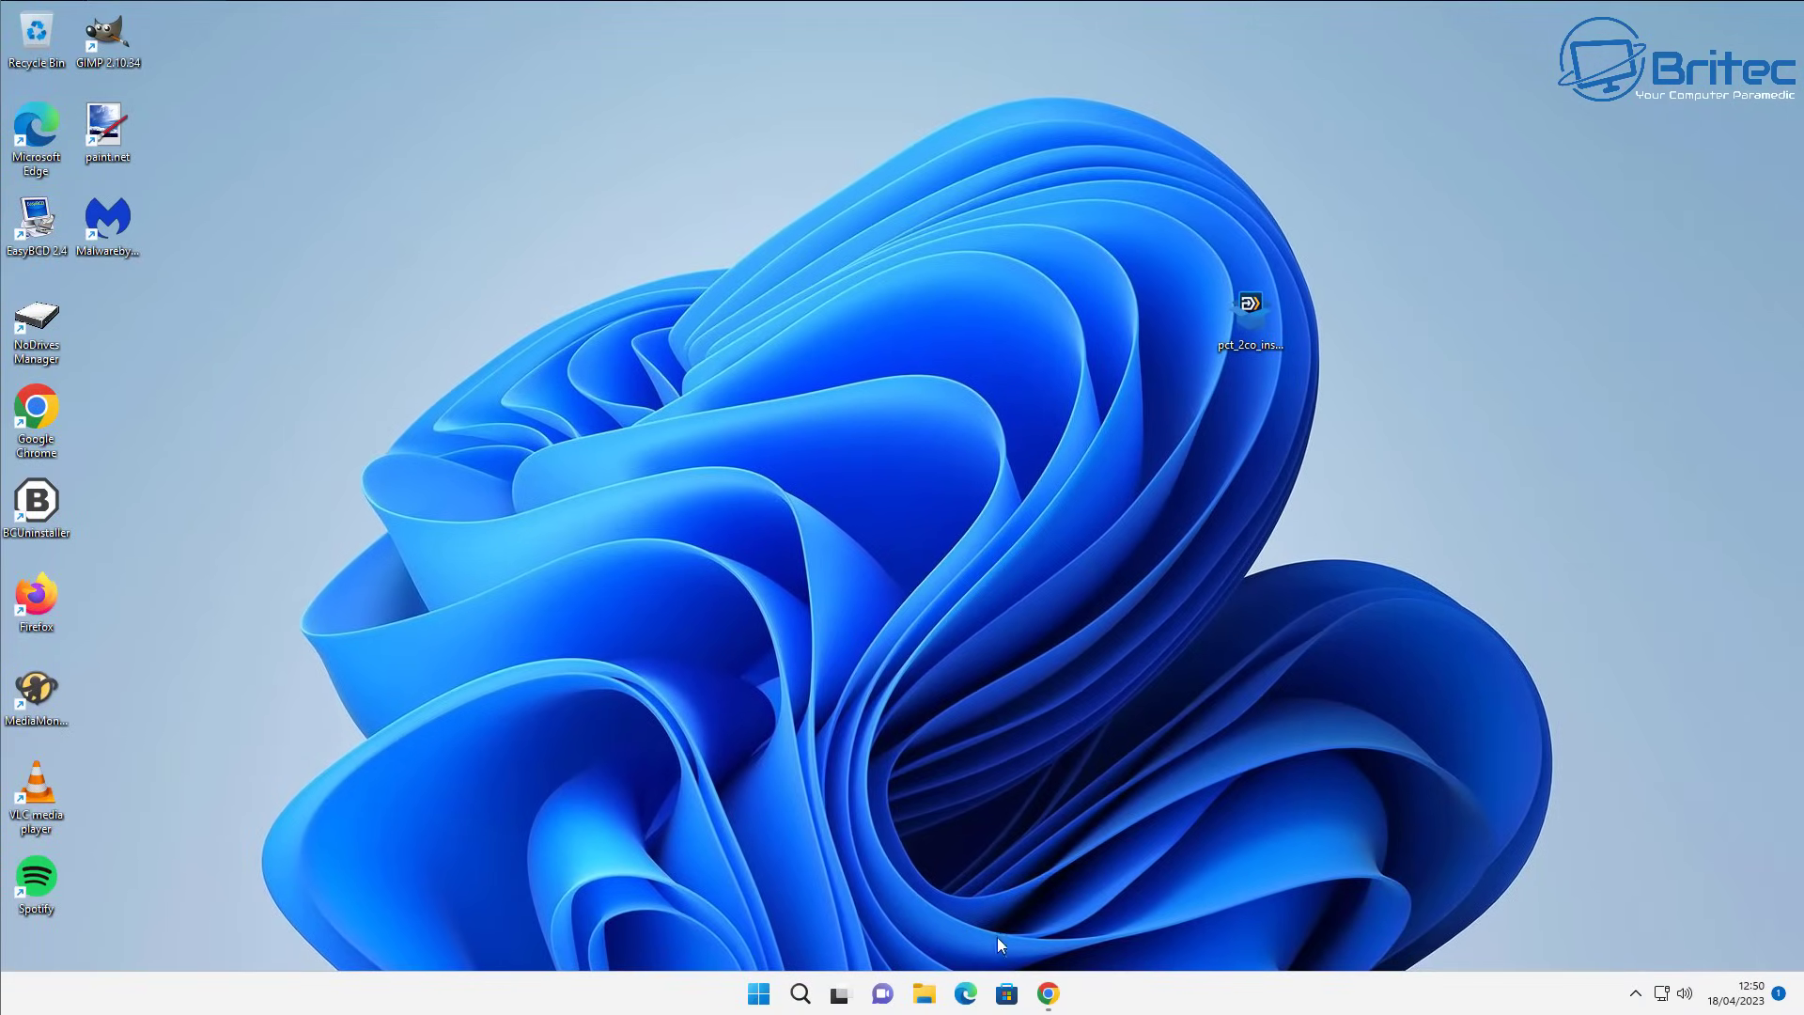
- Run the downloaded pct_2co_installer from Chrome and minimize the browser
left_click(1049, 993)
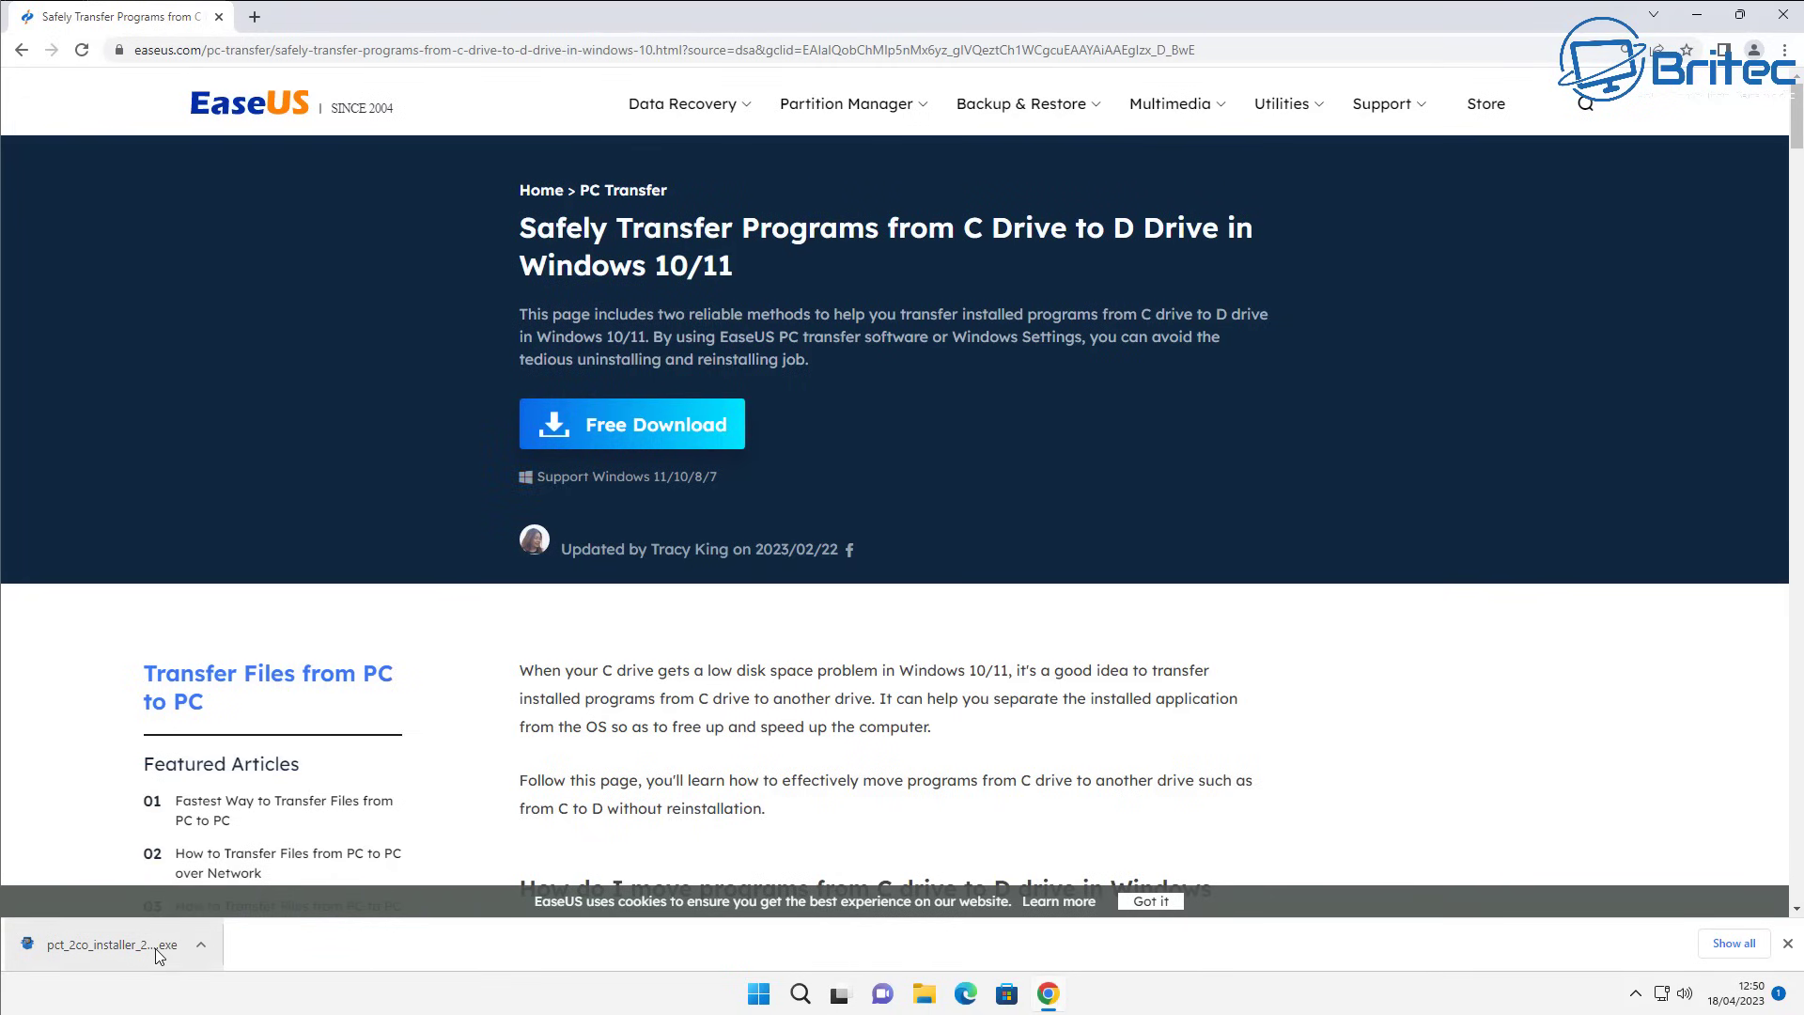
left_click(115, 948)
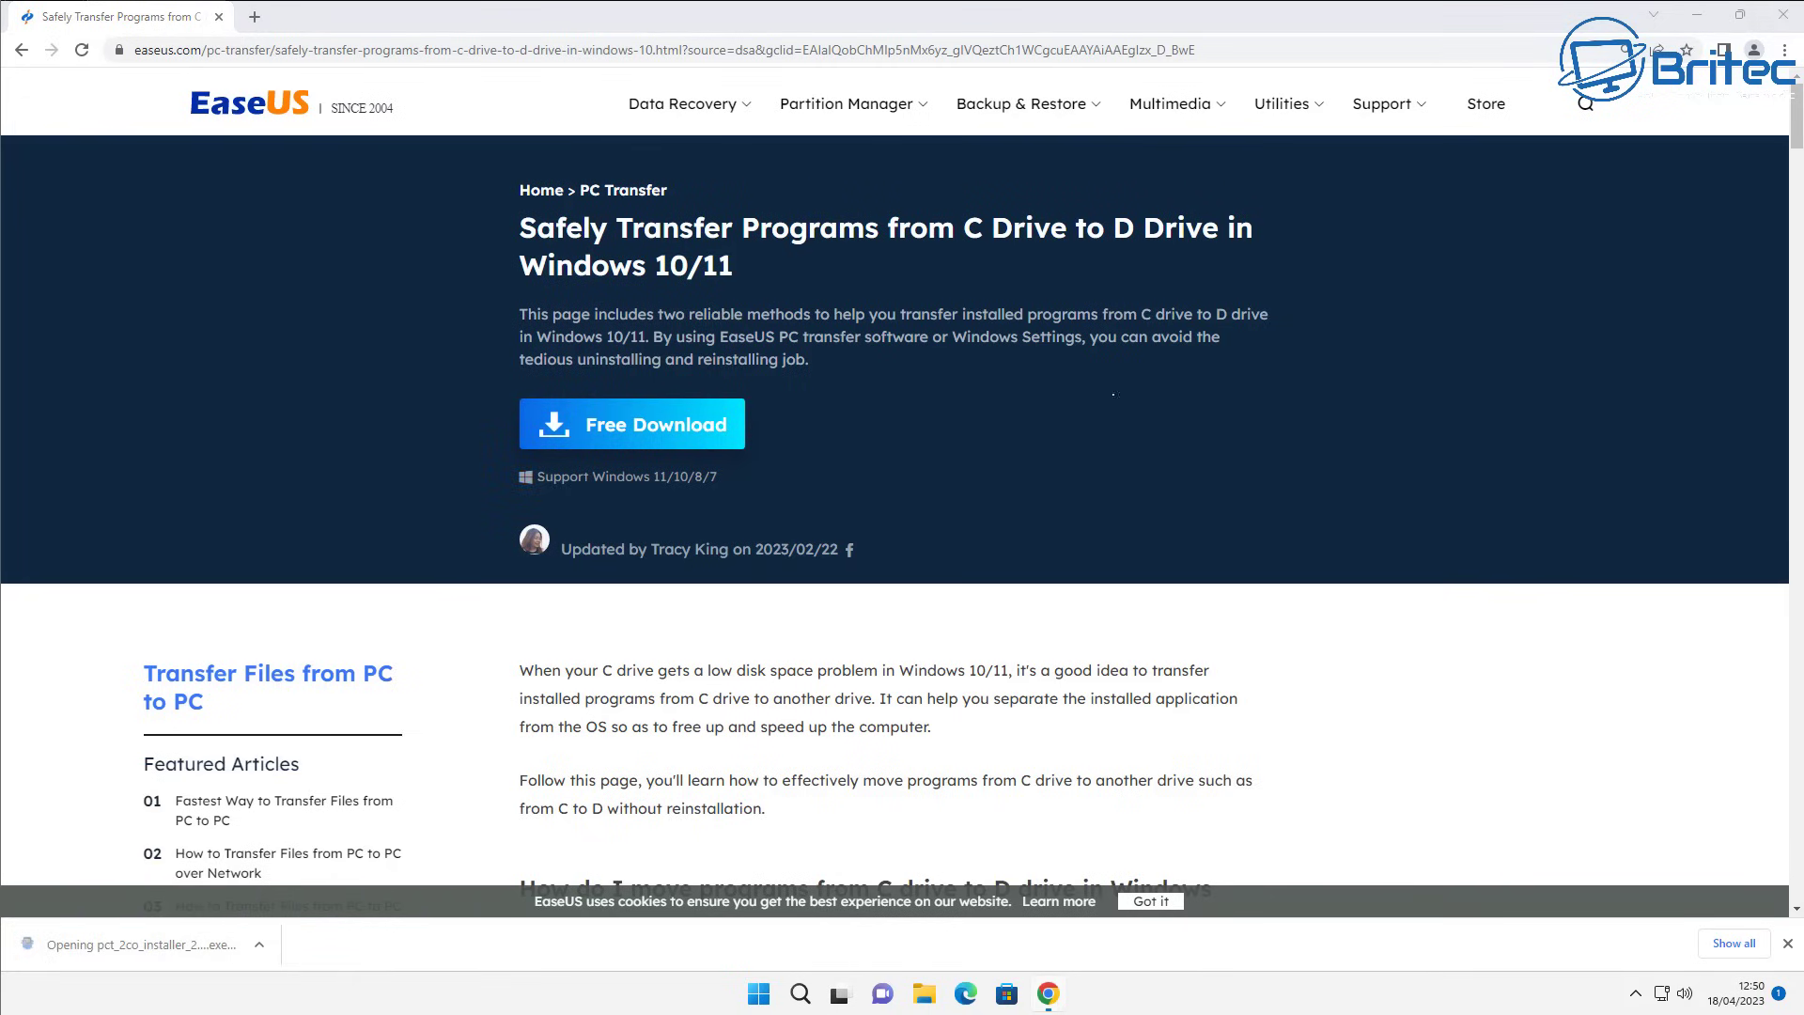
left_click(1697, 15)
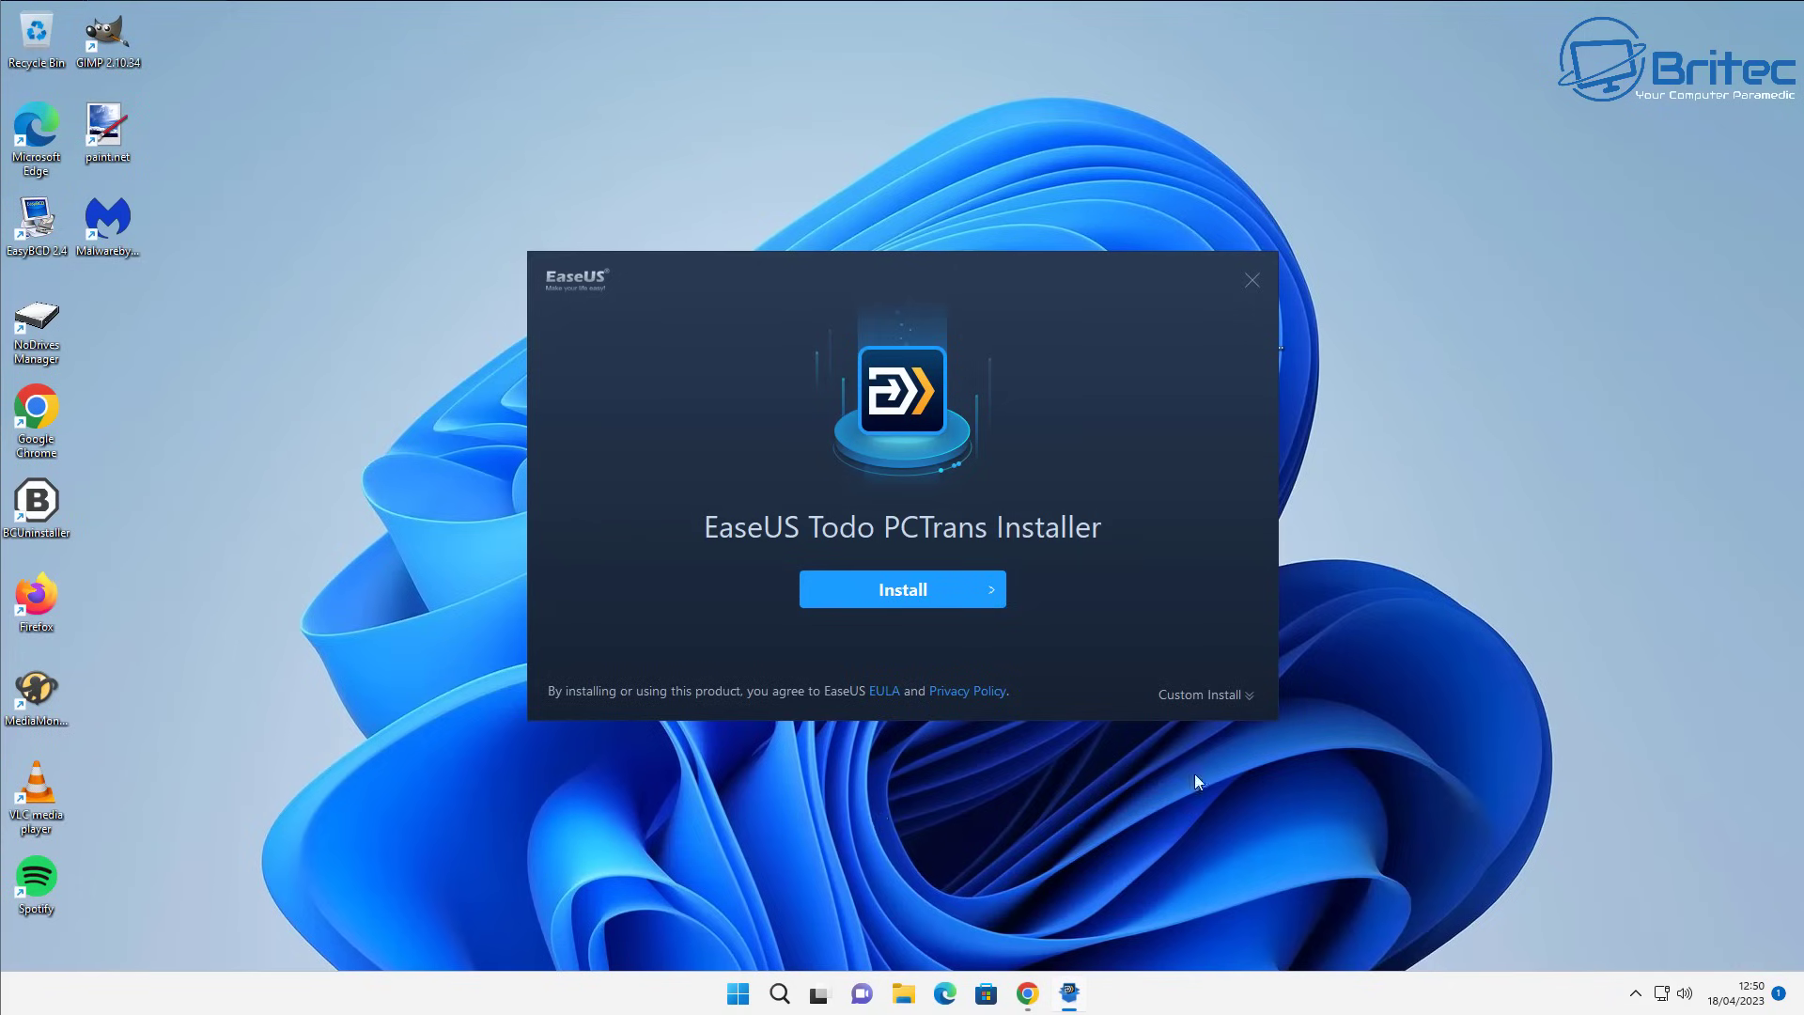
- Install EaseUS Todo PCTrans Free to the default Program Files (x86) path and start it
left_click(1248, 697)
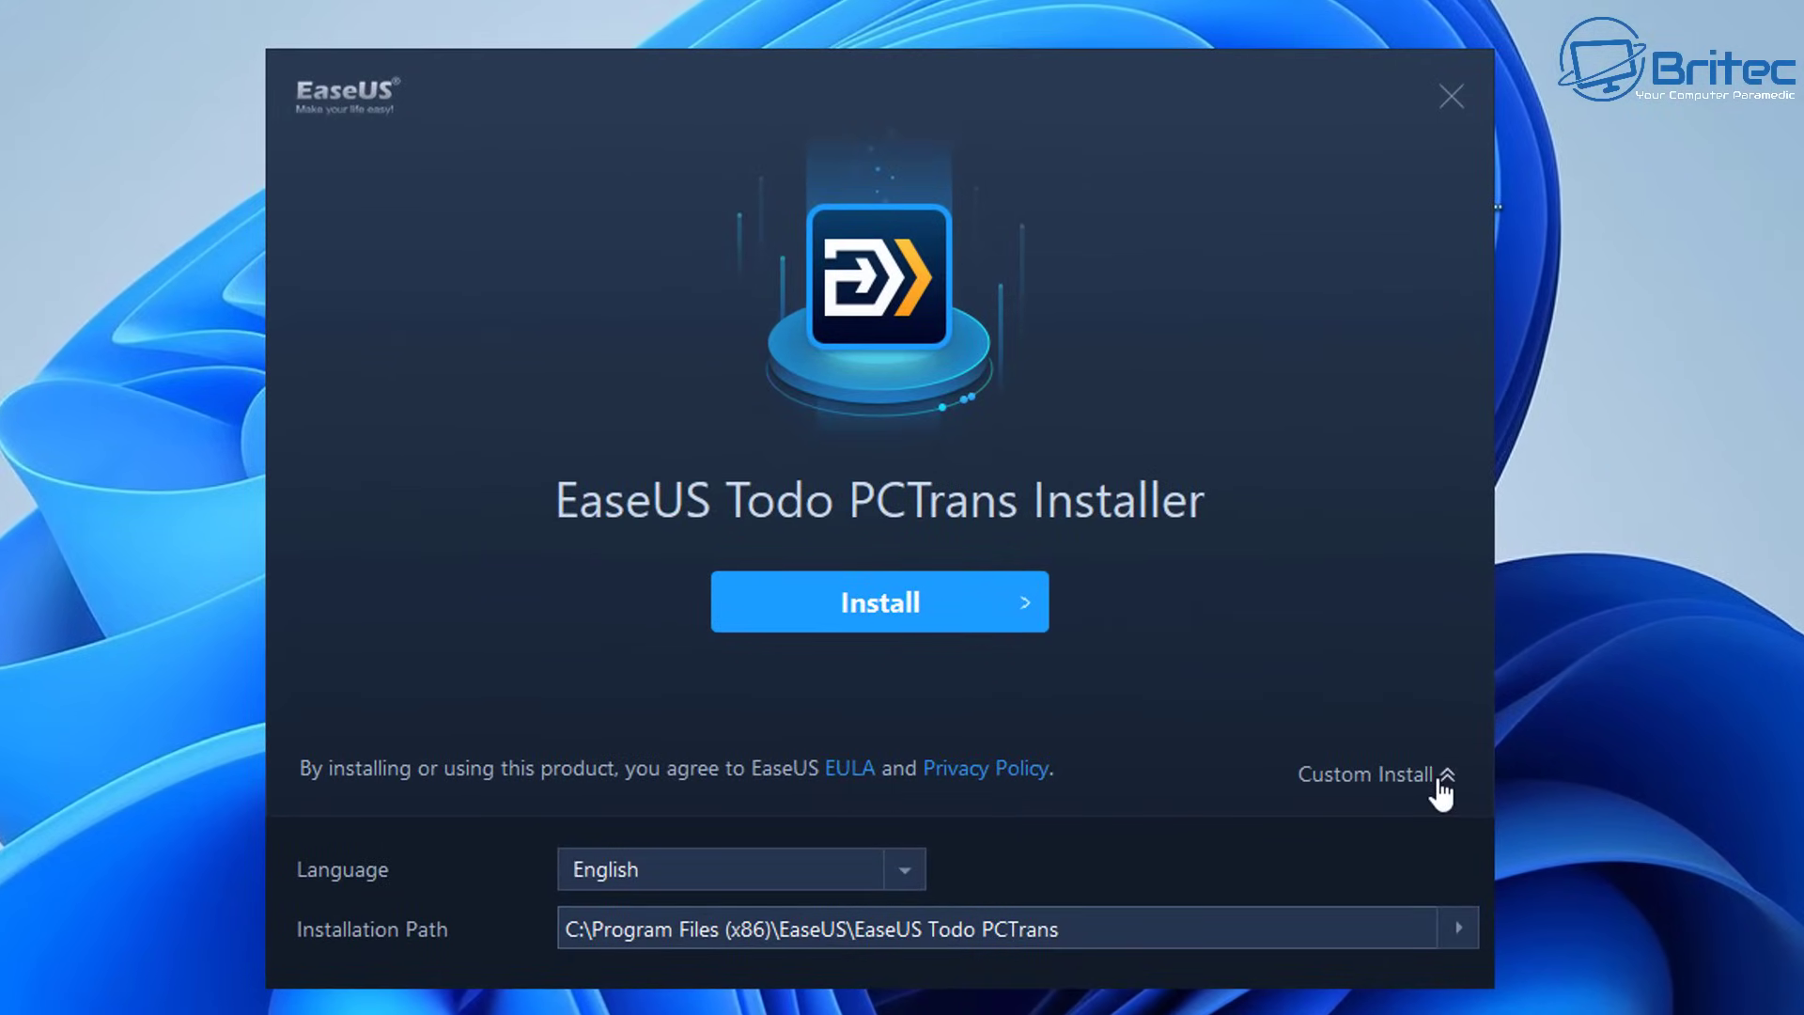
left_click(1441, 782)
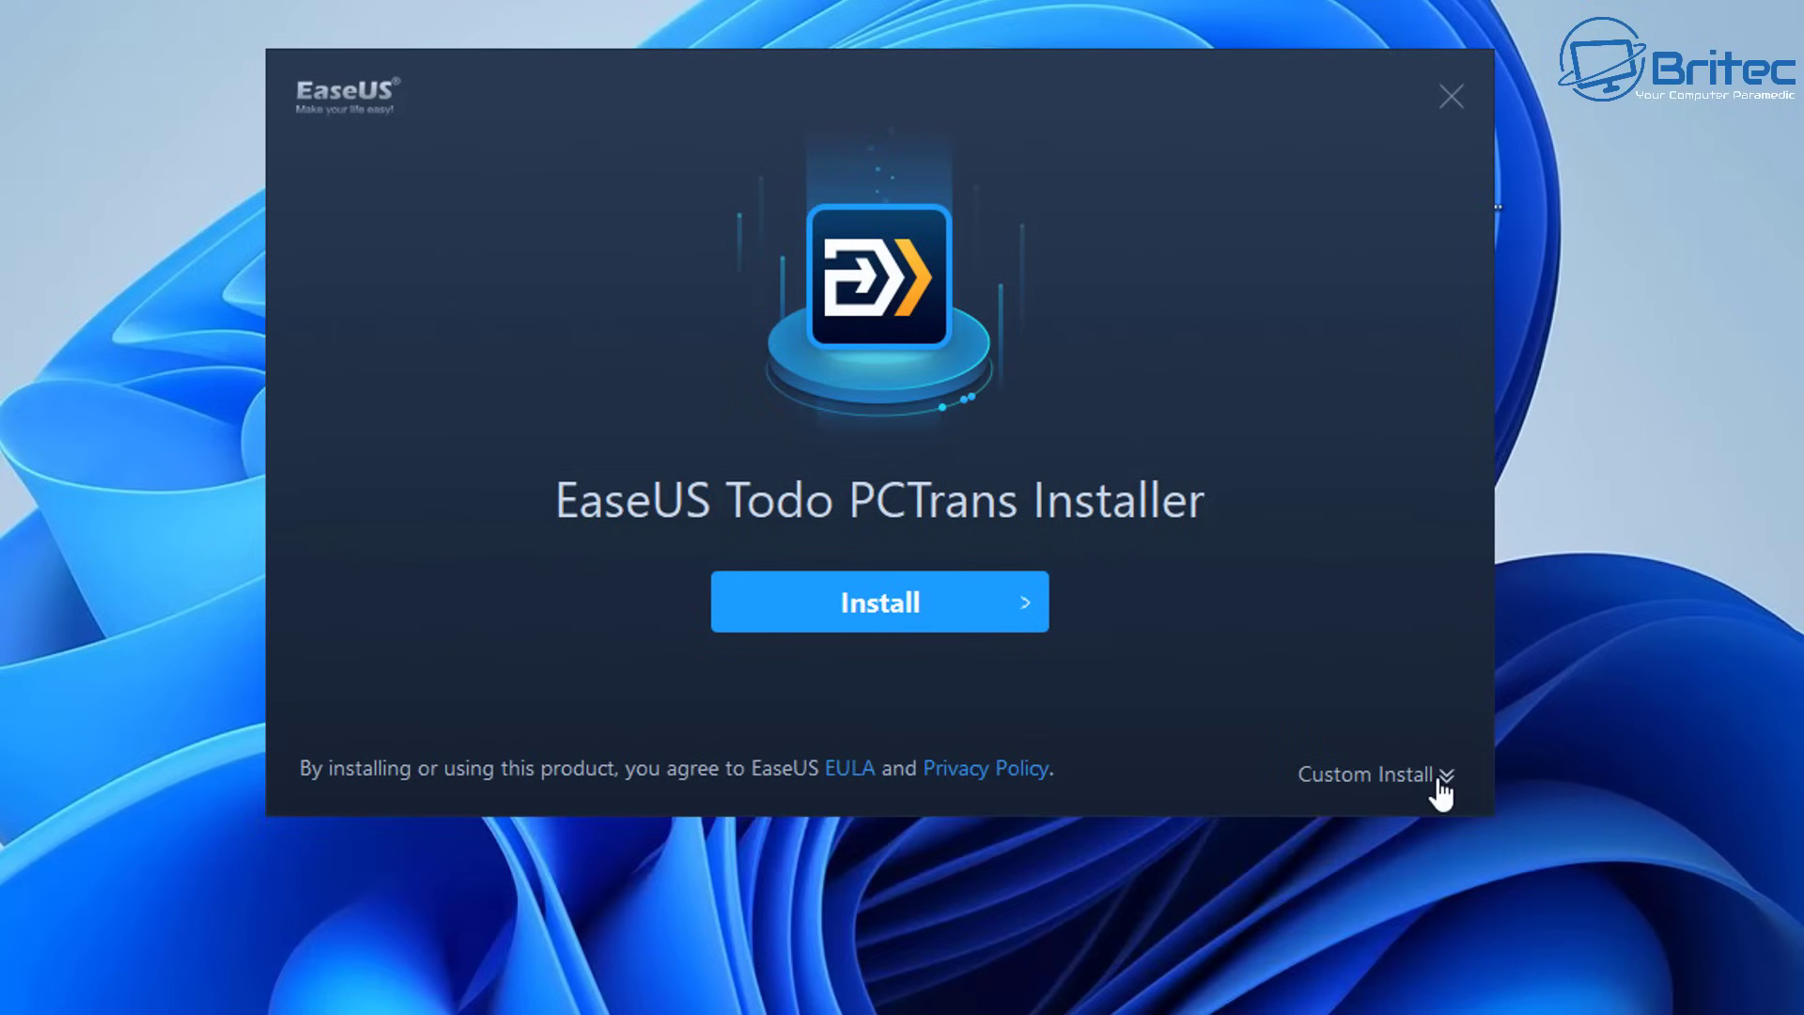
left_click(905, 620)
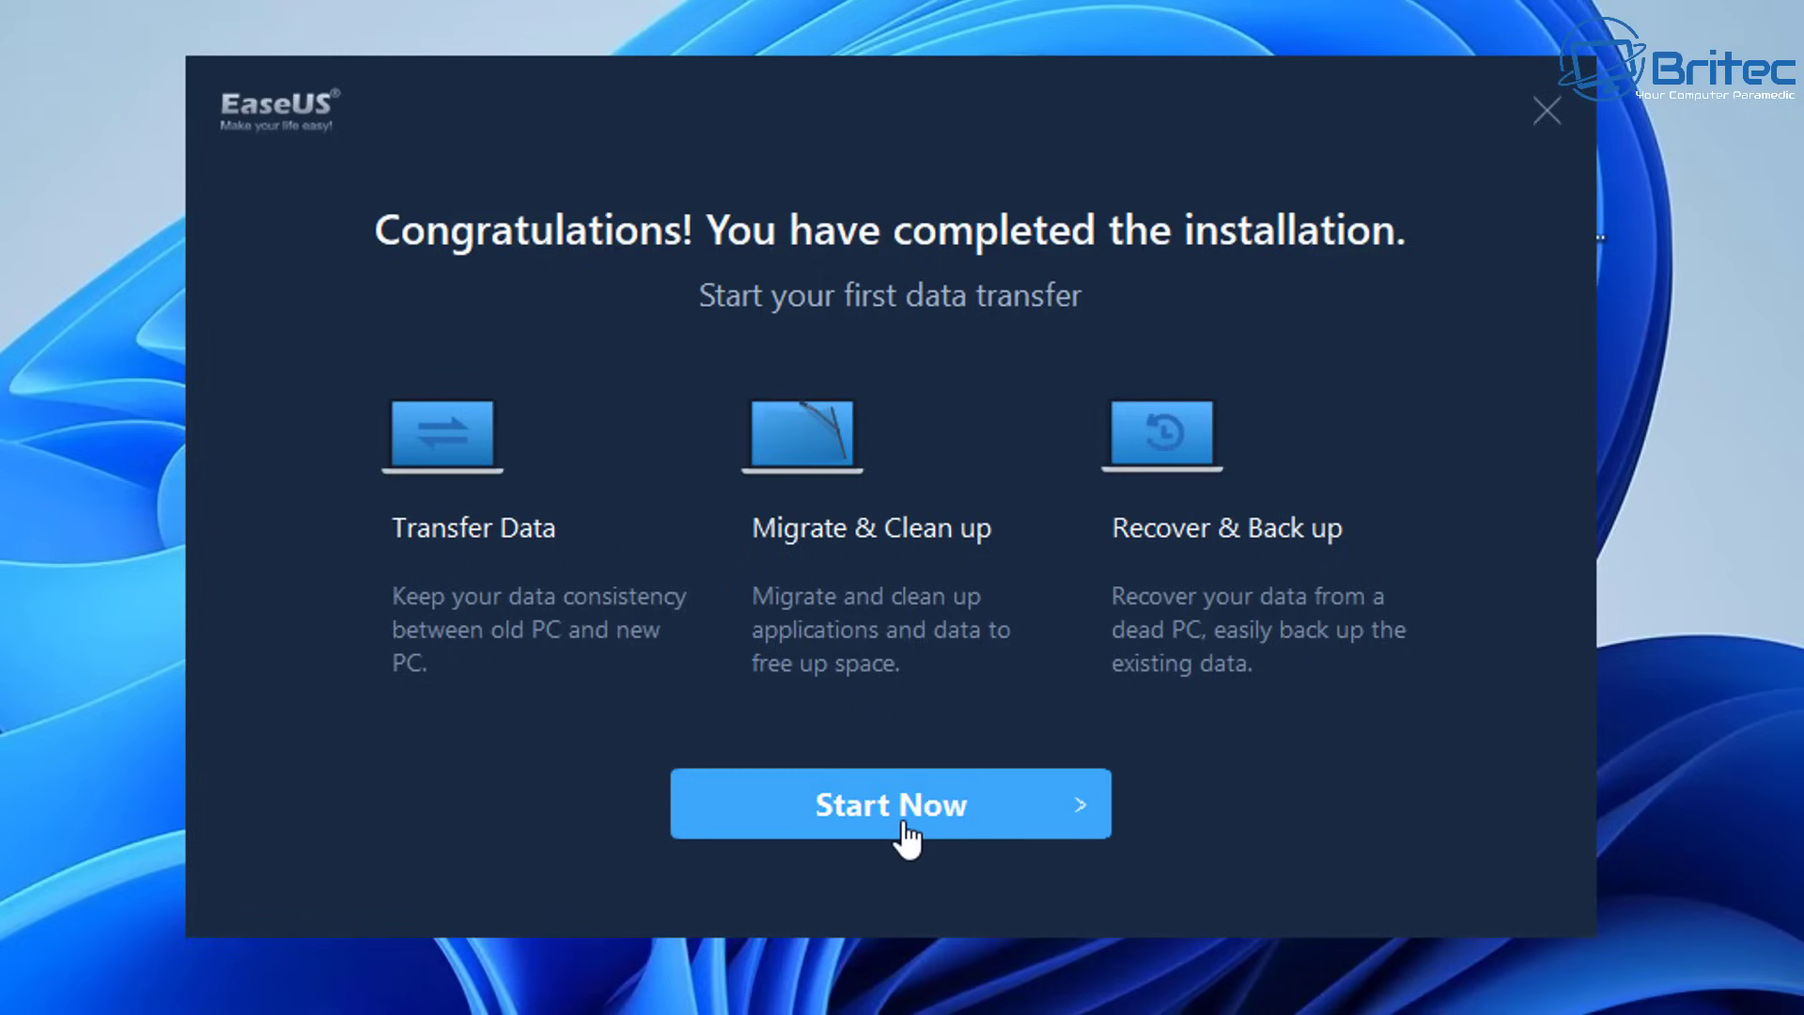
left_click(905, 832)
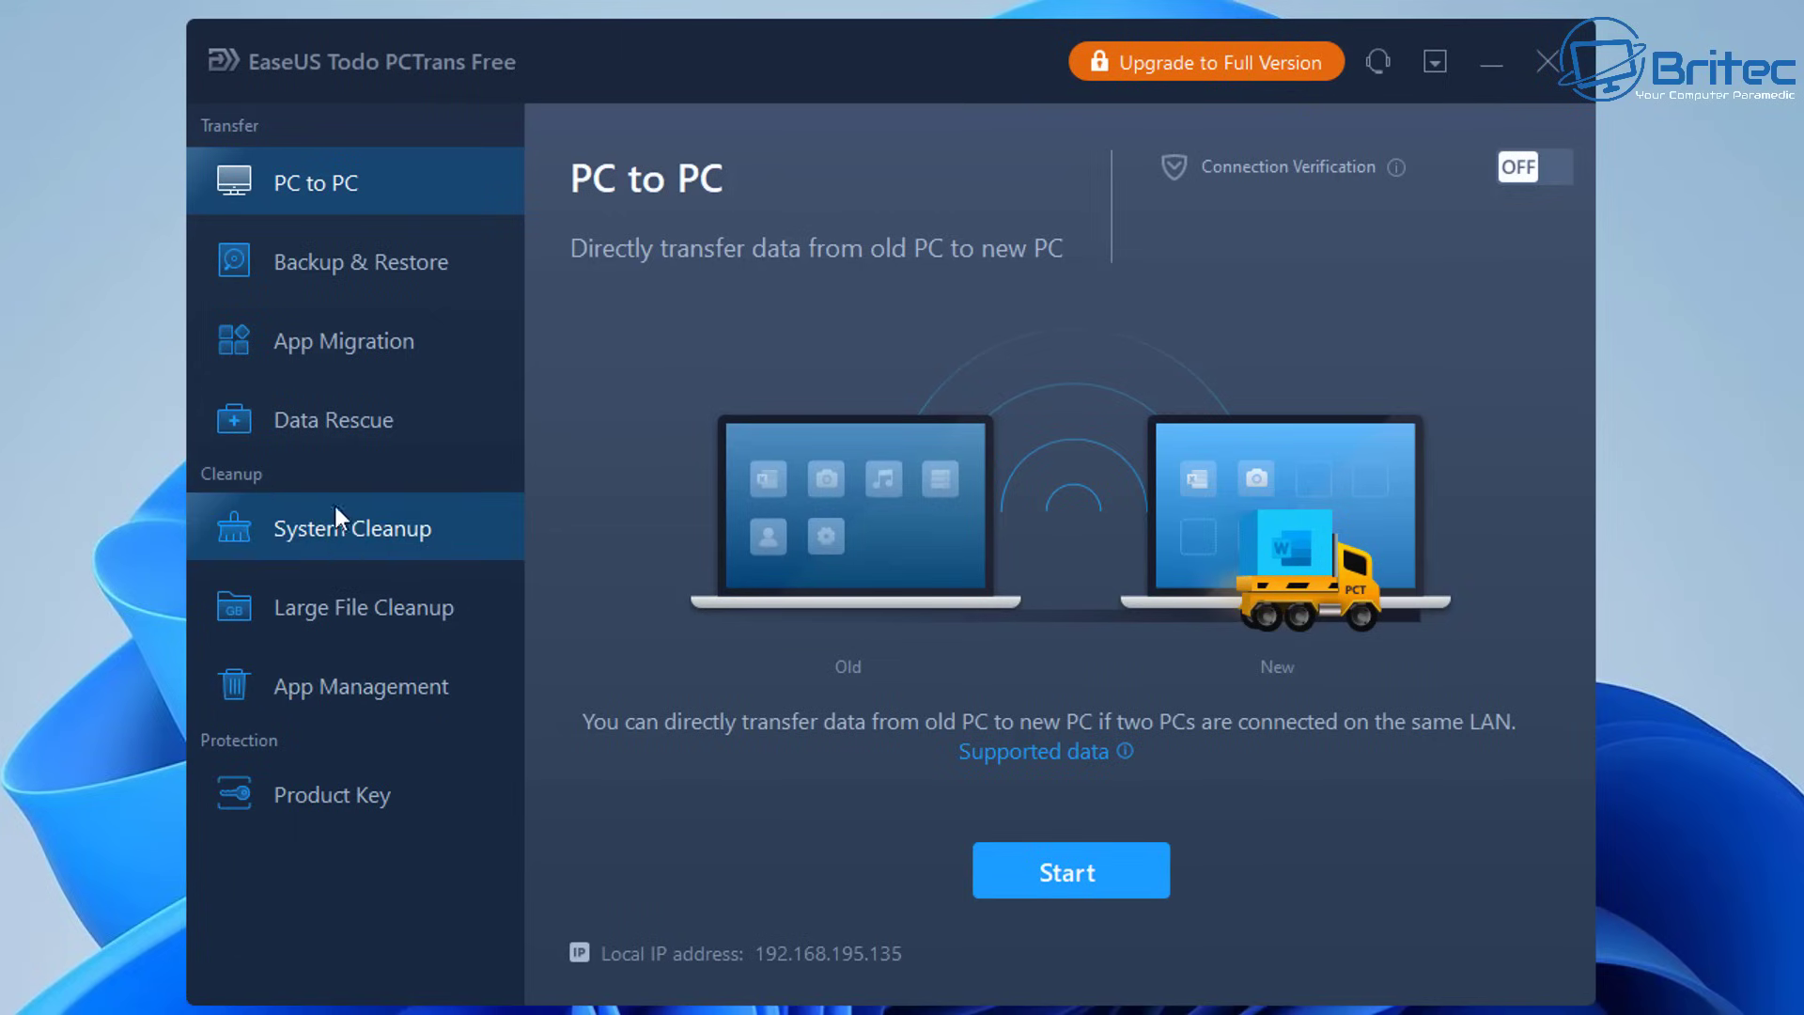
- Start App Migration to list the Windows 11 (C:) applications, with E:\ as the target
left_click(336, 346)
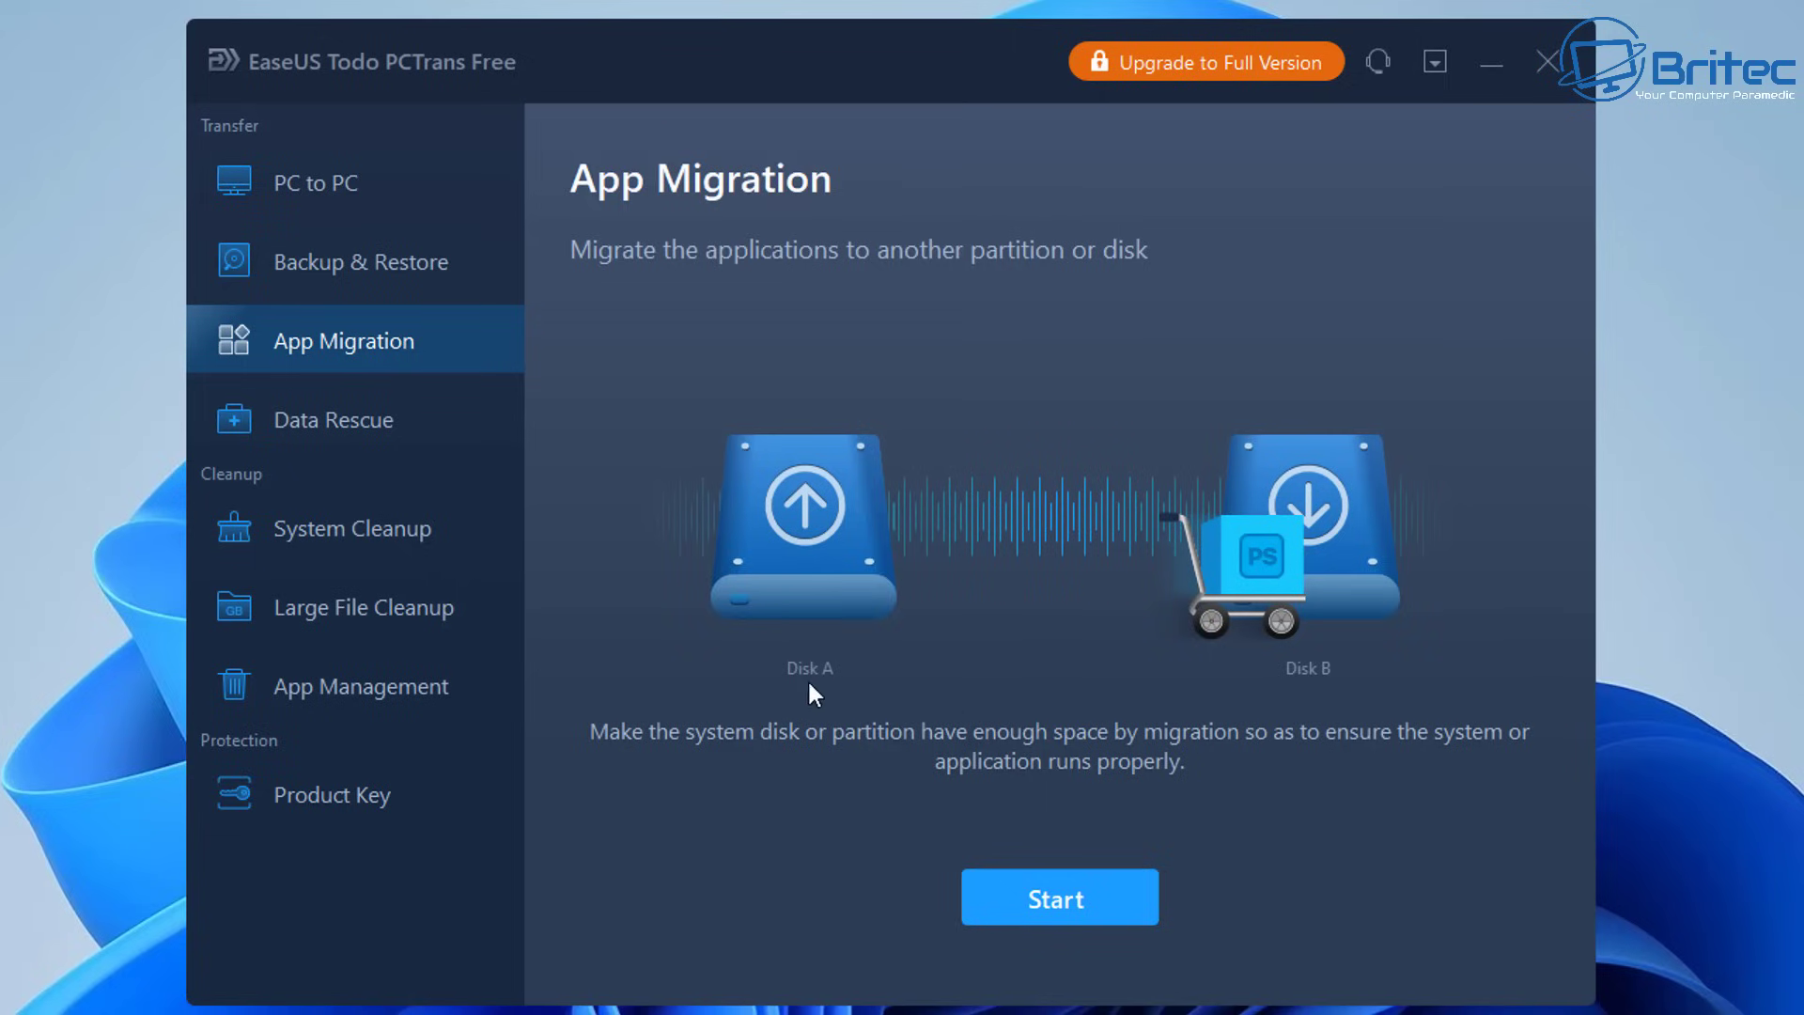
left_click(1089, 916)
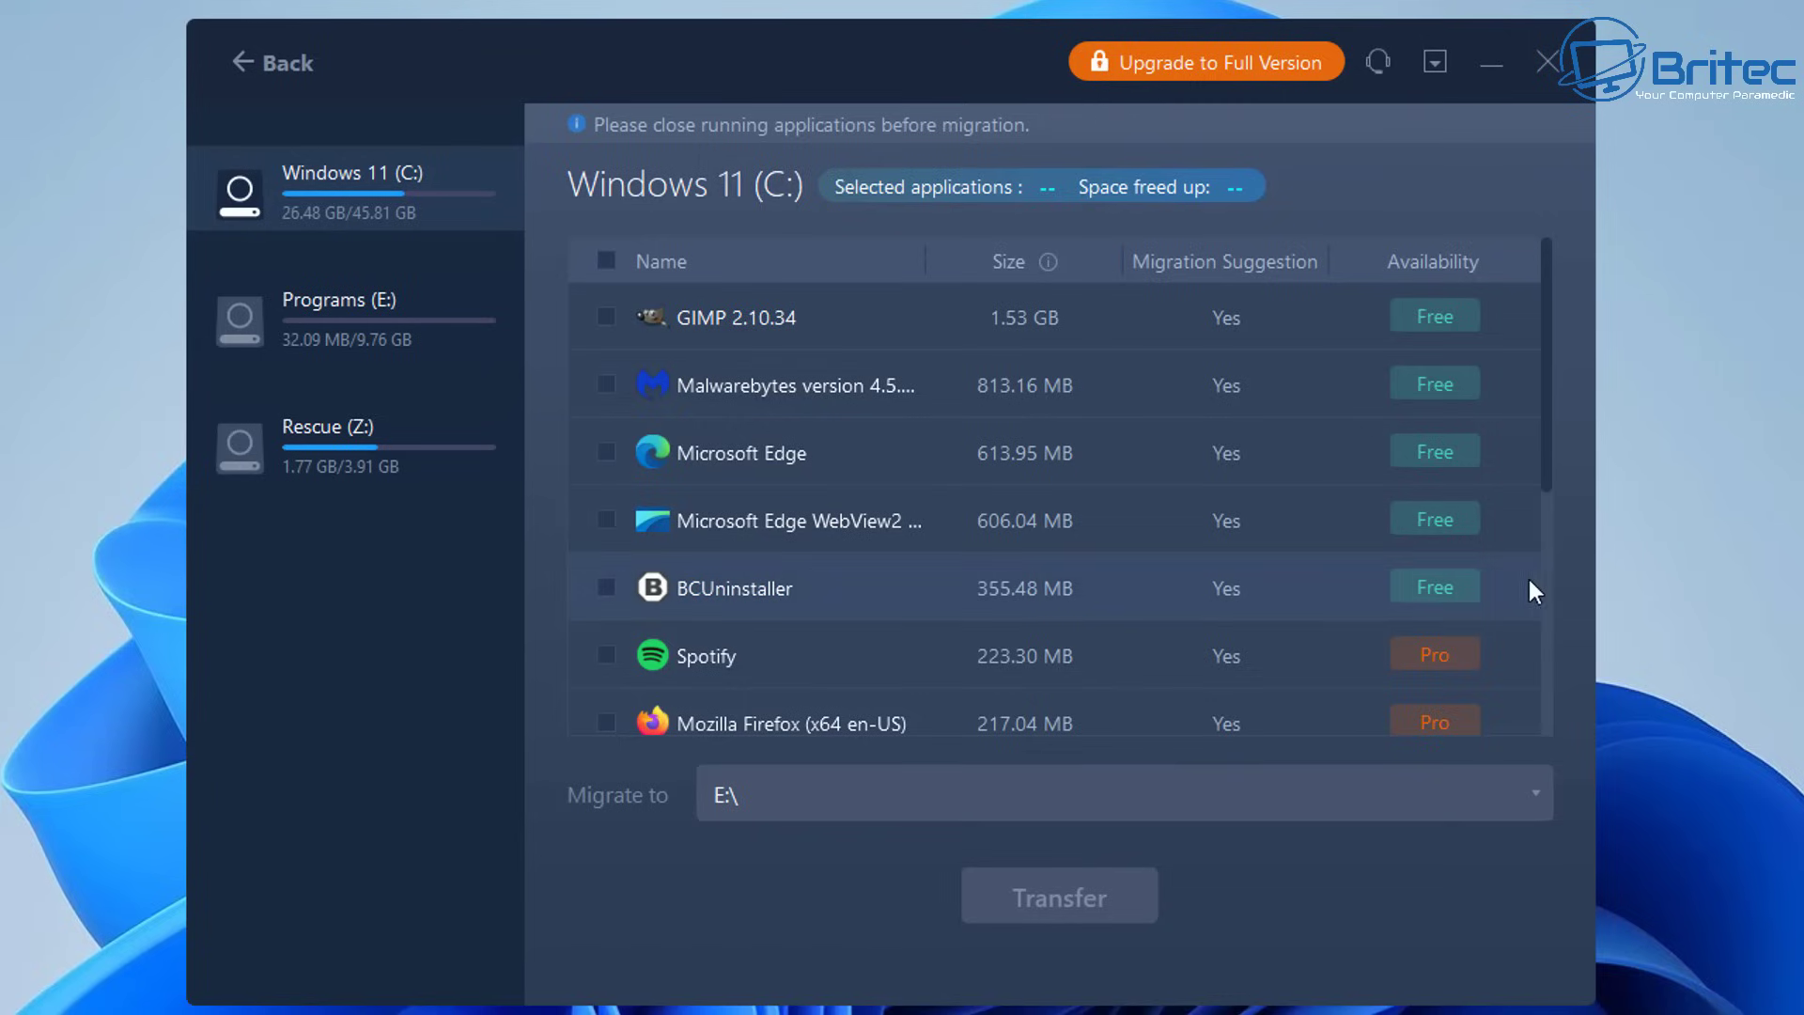
- Tick MediaMonkey 4.1, 7-Zip, Microsoft Edge, Malwarebytes and GIMP 2.10.34 for migration, freeing 2.98 GB
scroll(1549, 566, "down", 5)
mouse_move(1549, 543)
left_mouse_down()
mouse_move(1571, 267)
mouse_move(1537, 528)
left_mouse_up()
mouse_move(1428, 487)
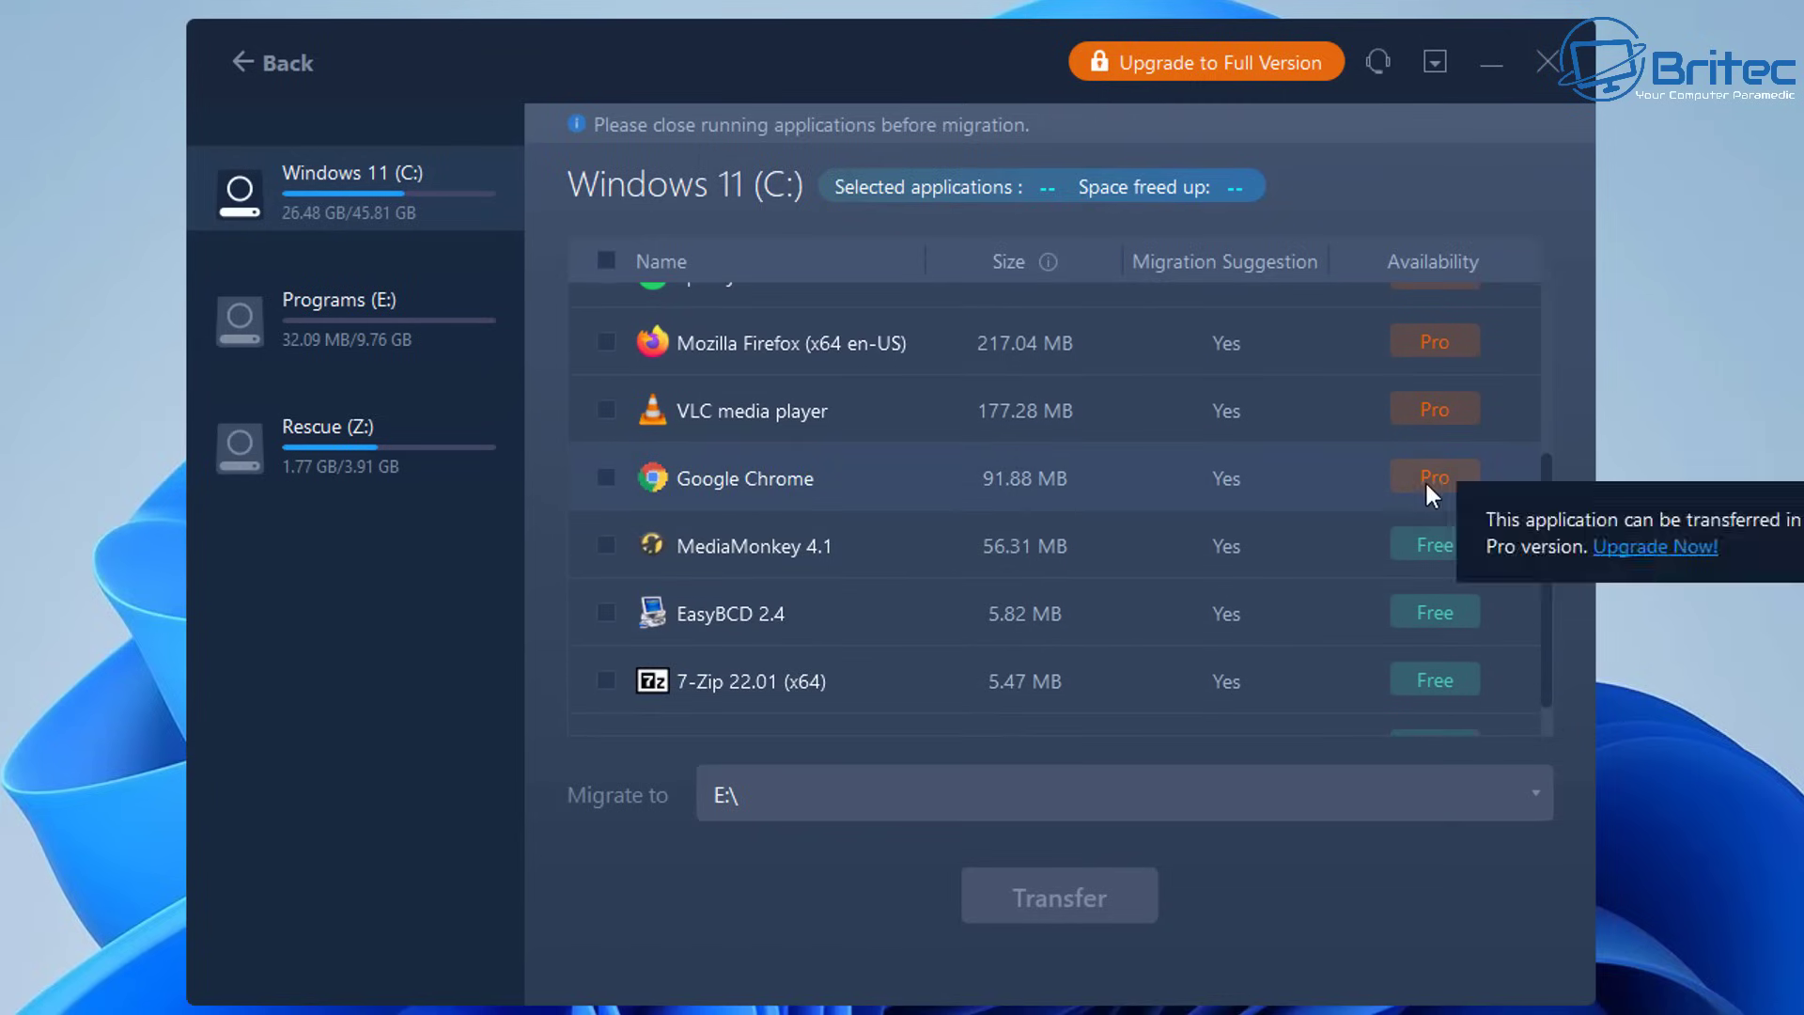
scroll(1429, 489, "up", 3)
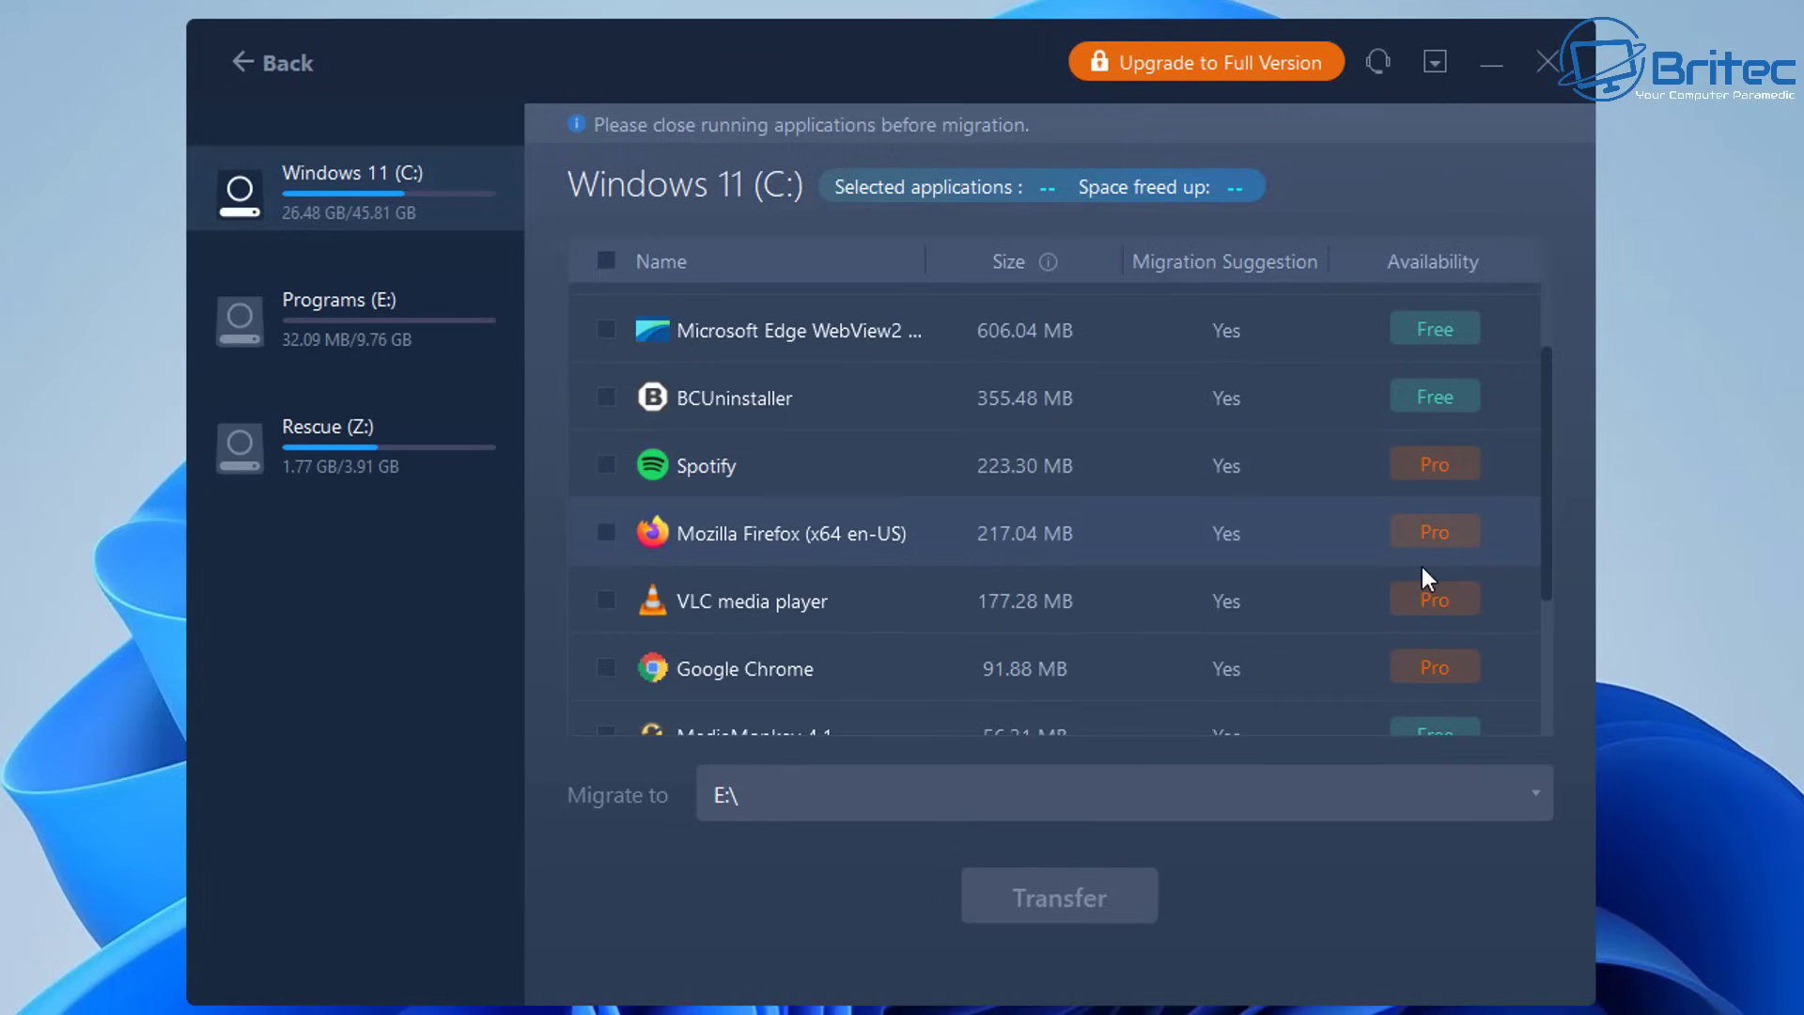
scroll(1414, 611, "down", 3)
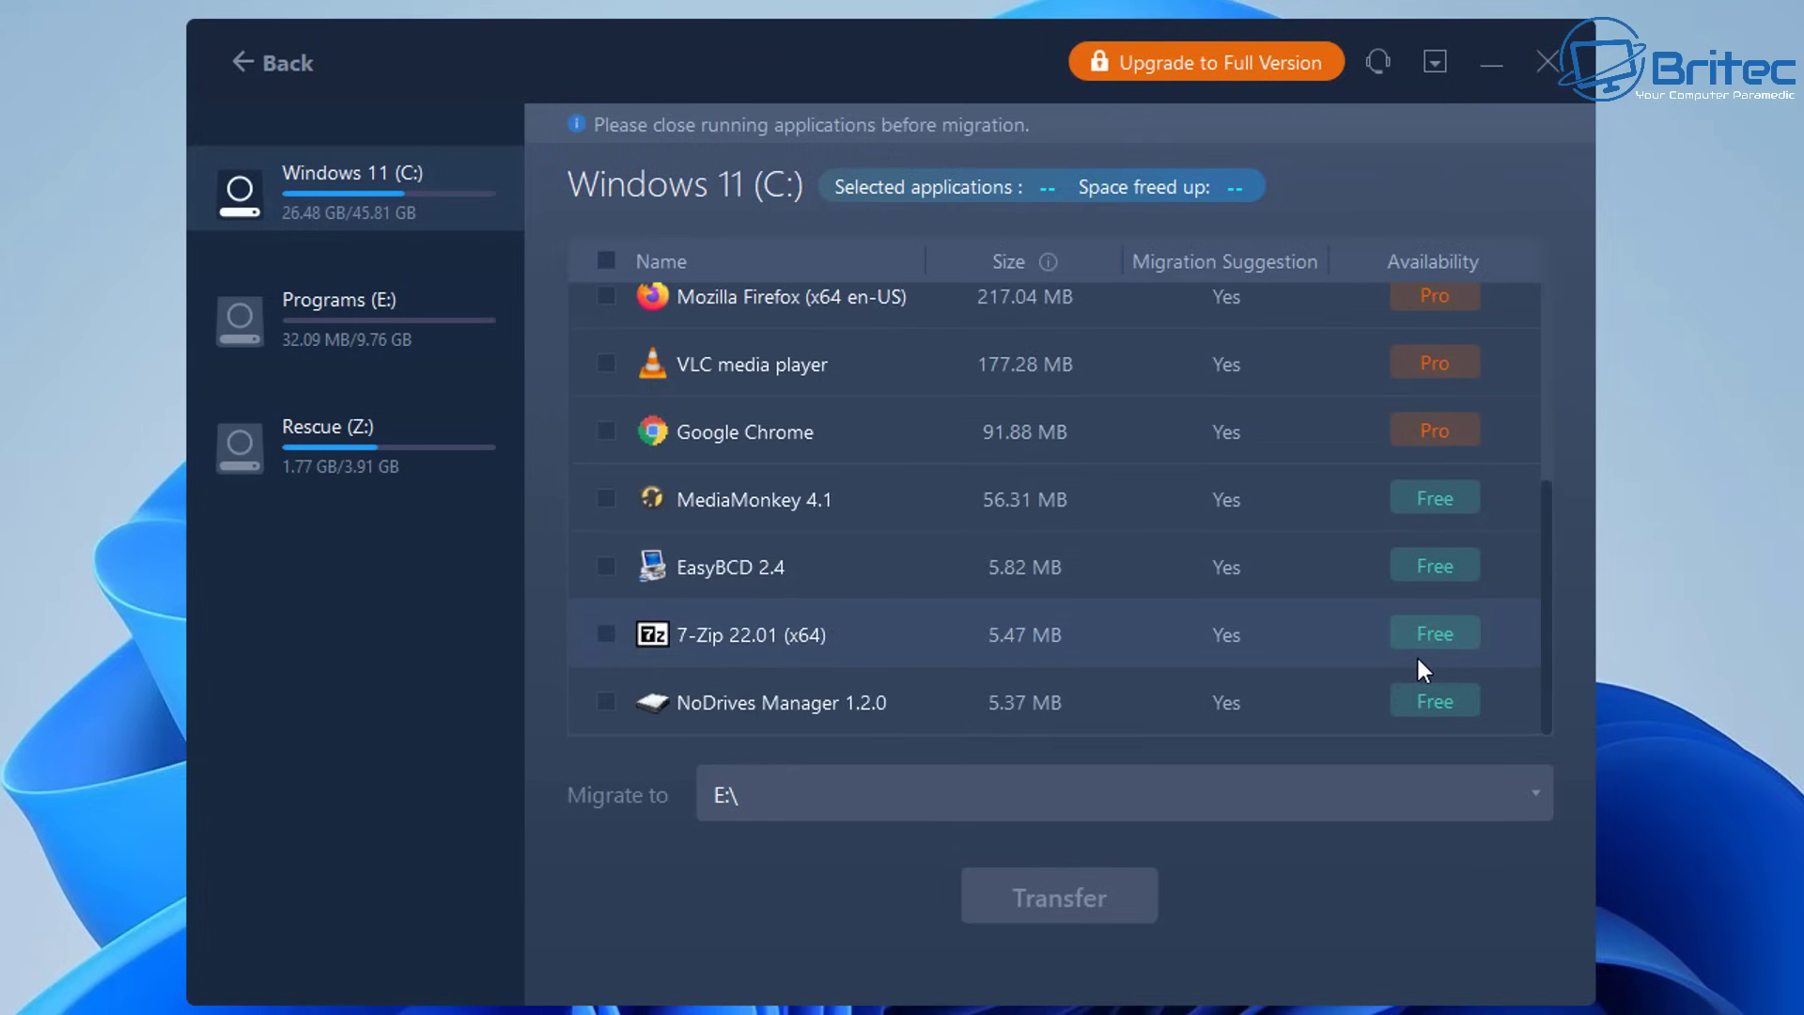
left_click(604, 498)
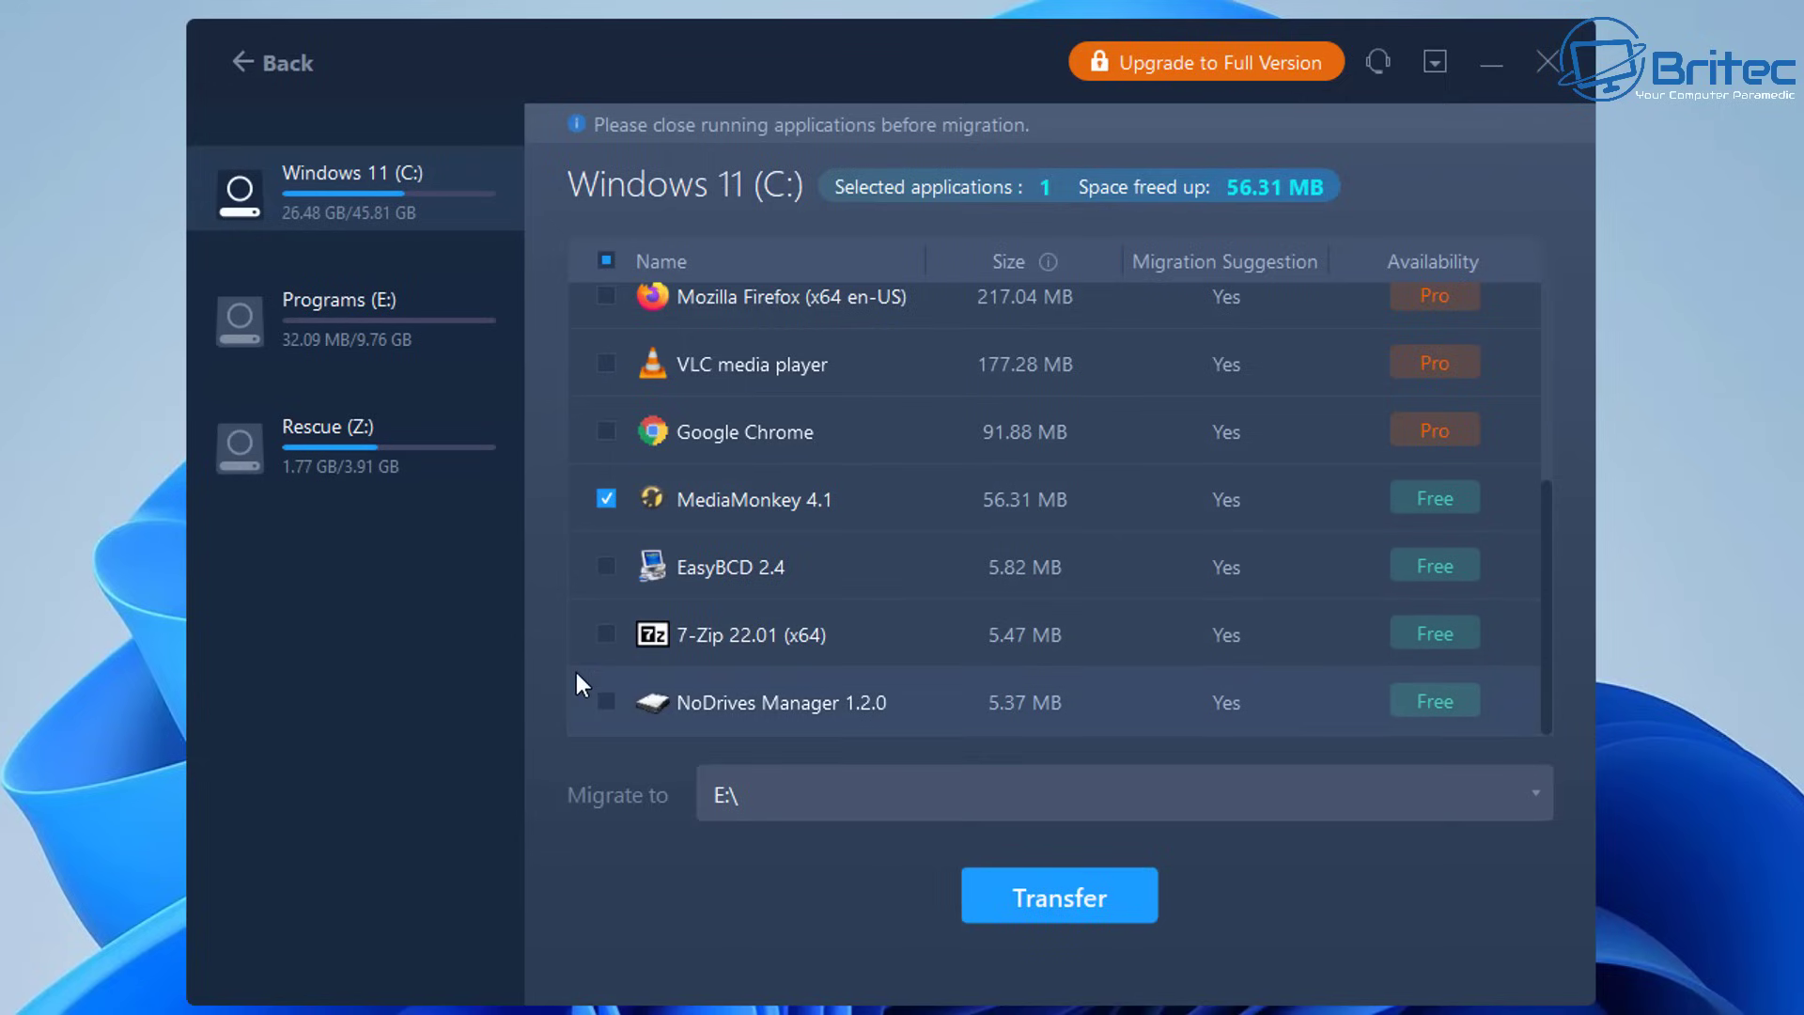
left_click(607, 633)
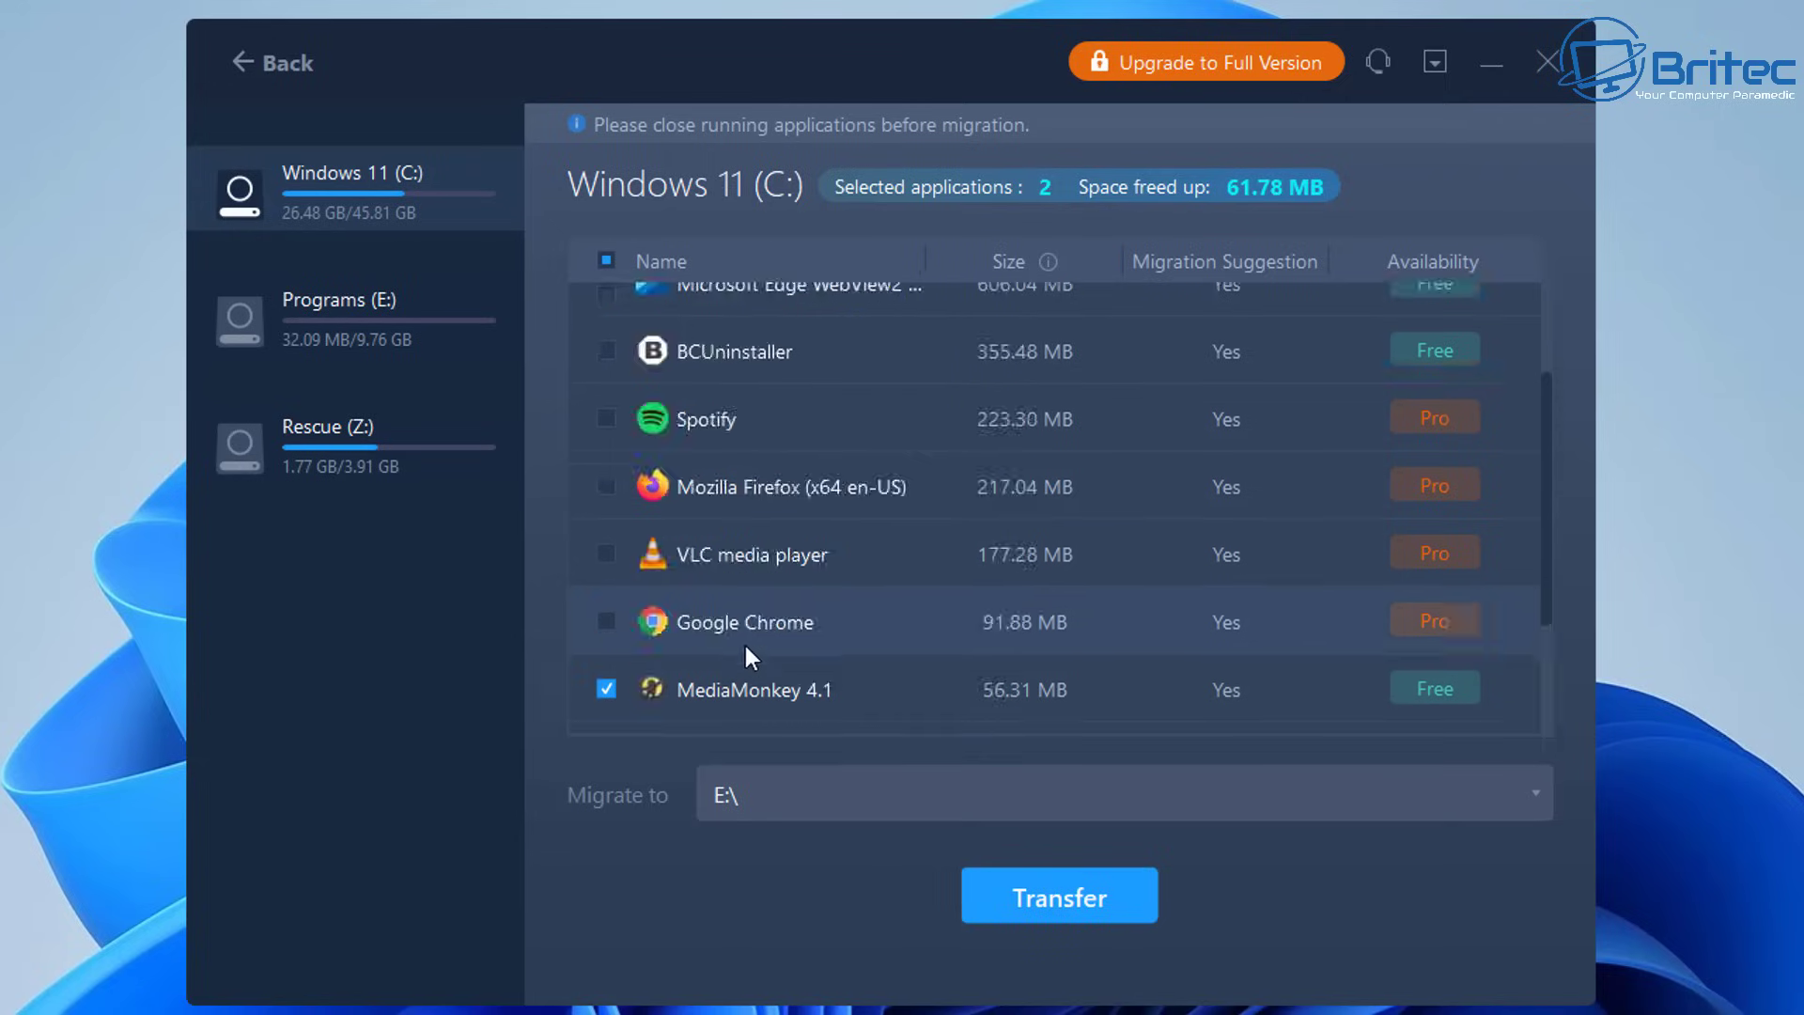
scroll(738, 648, "up", 3)
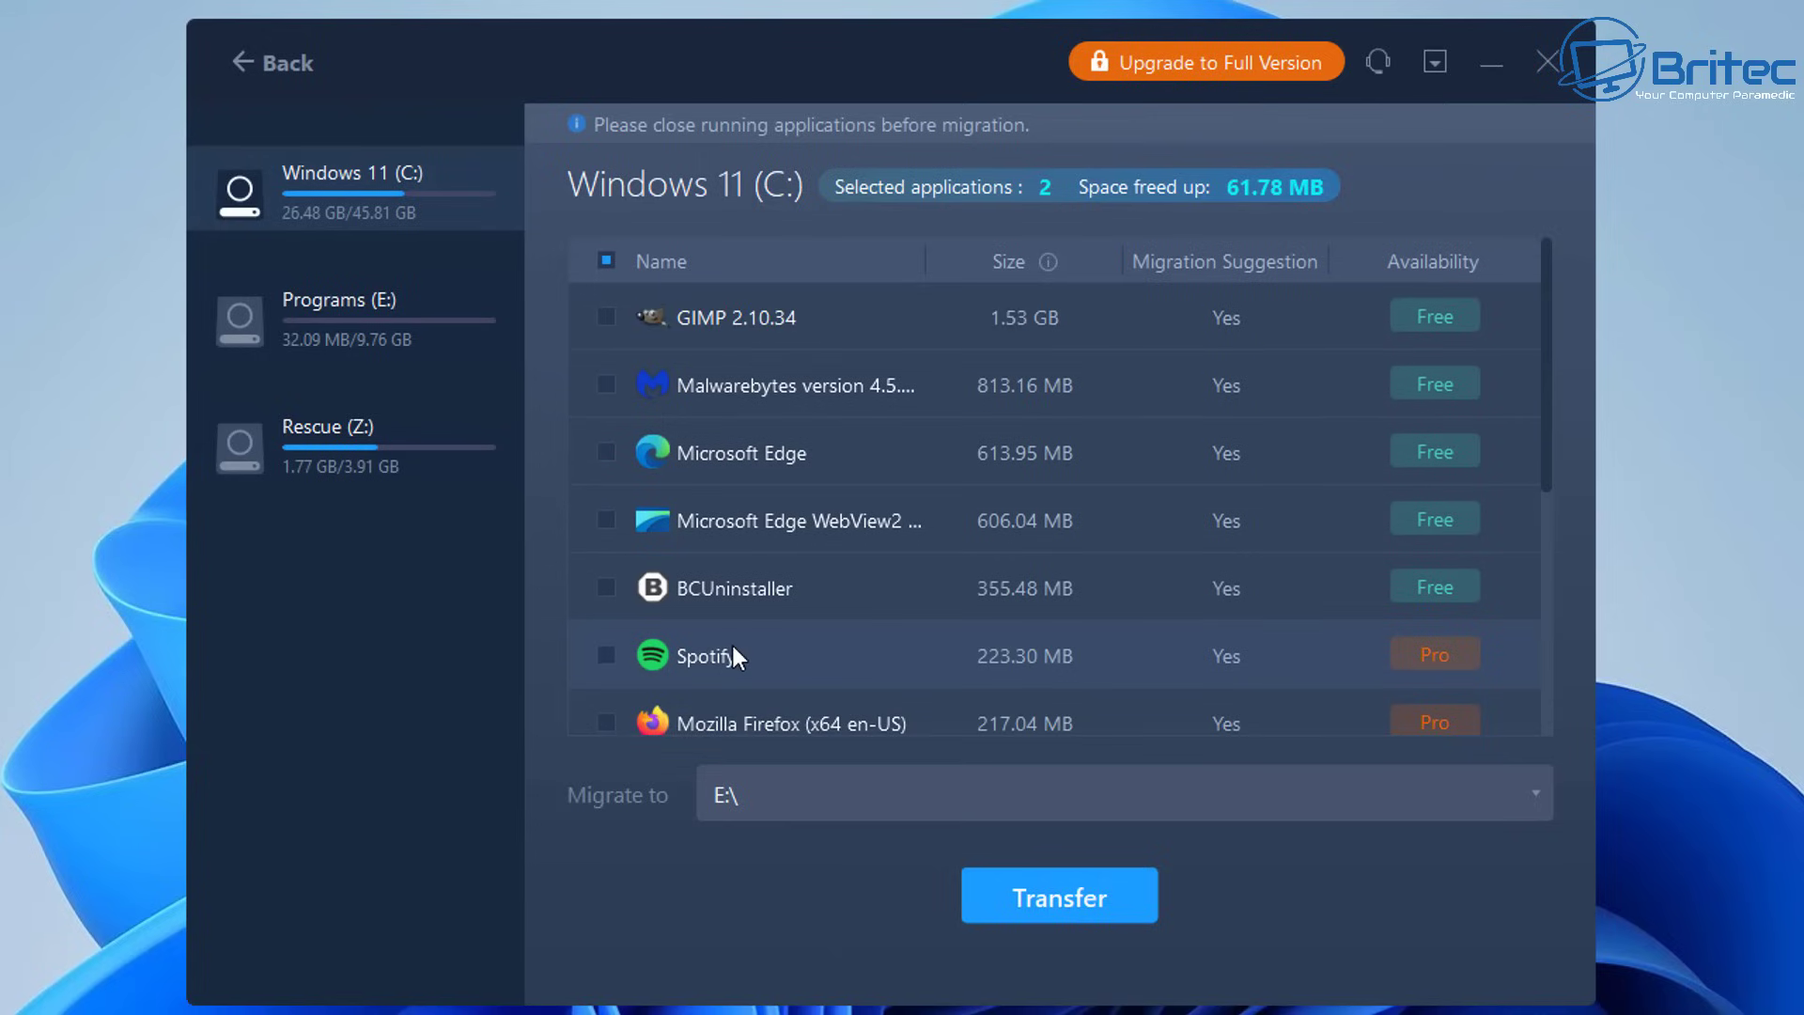
left_click(607, 453)
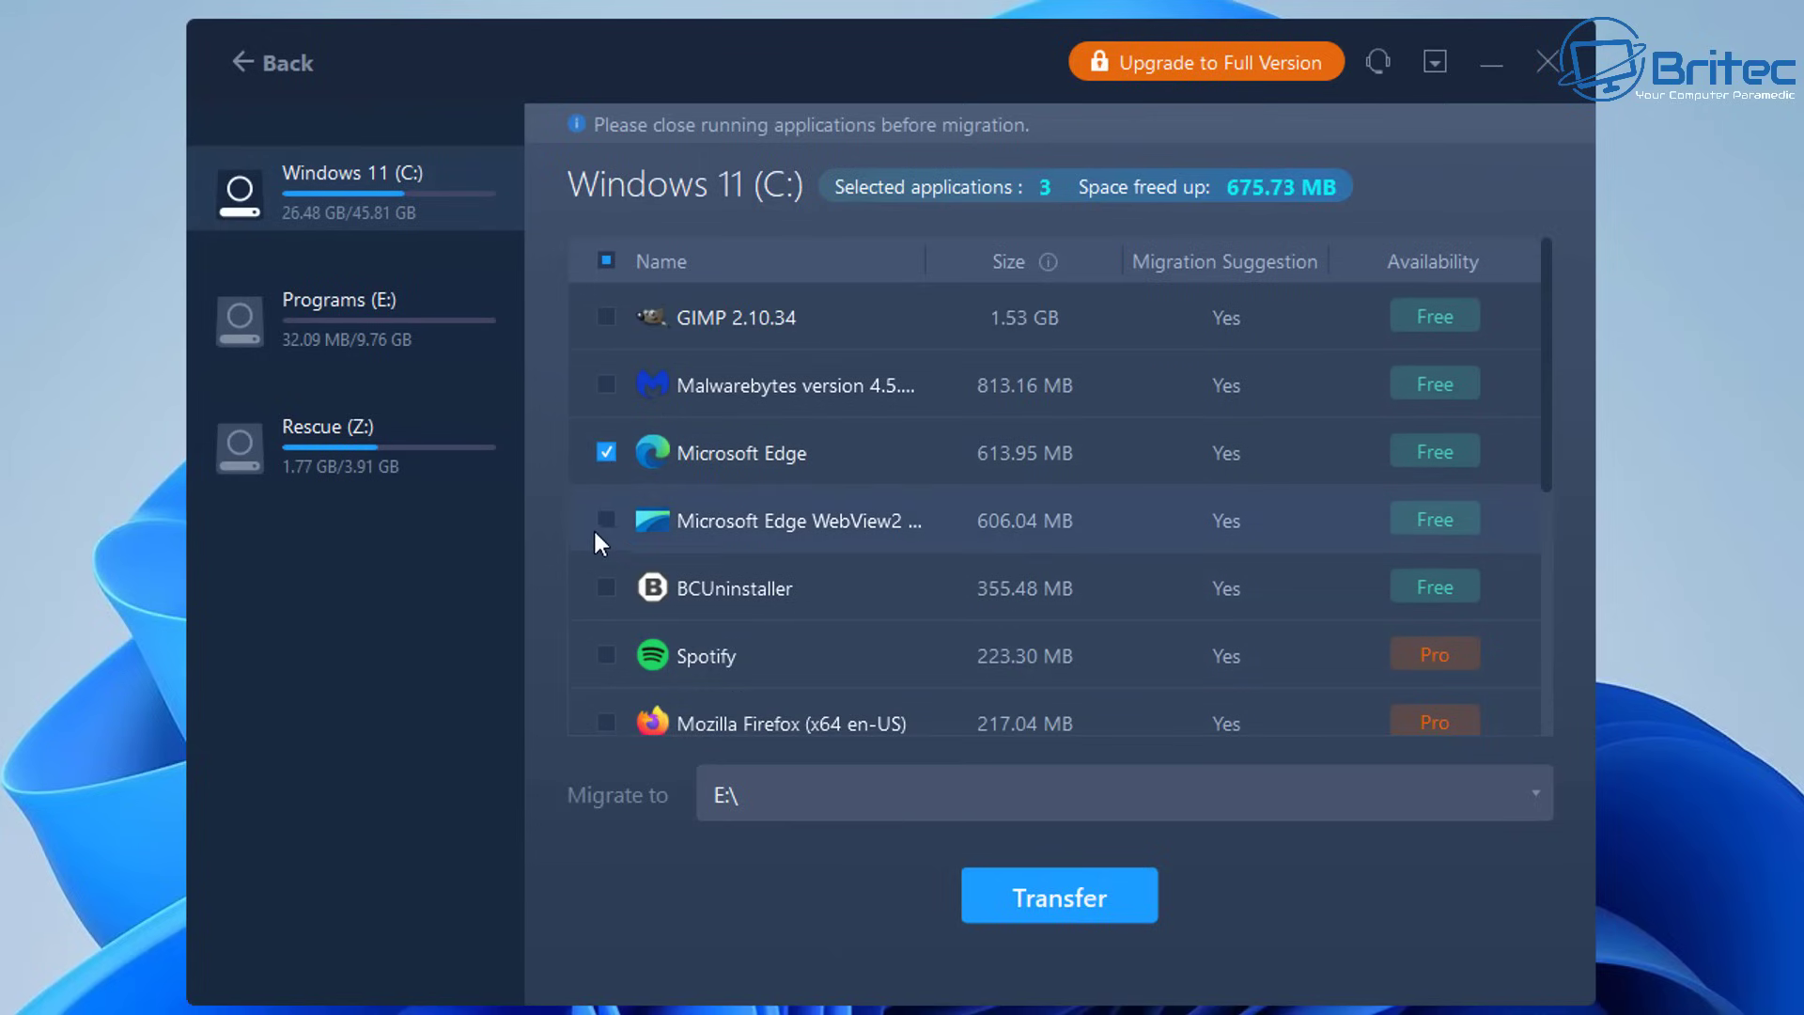
left_click(606, 384)
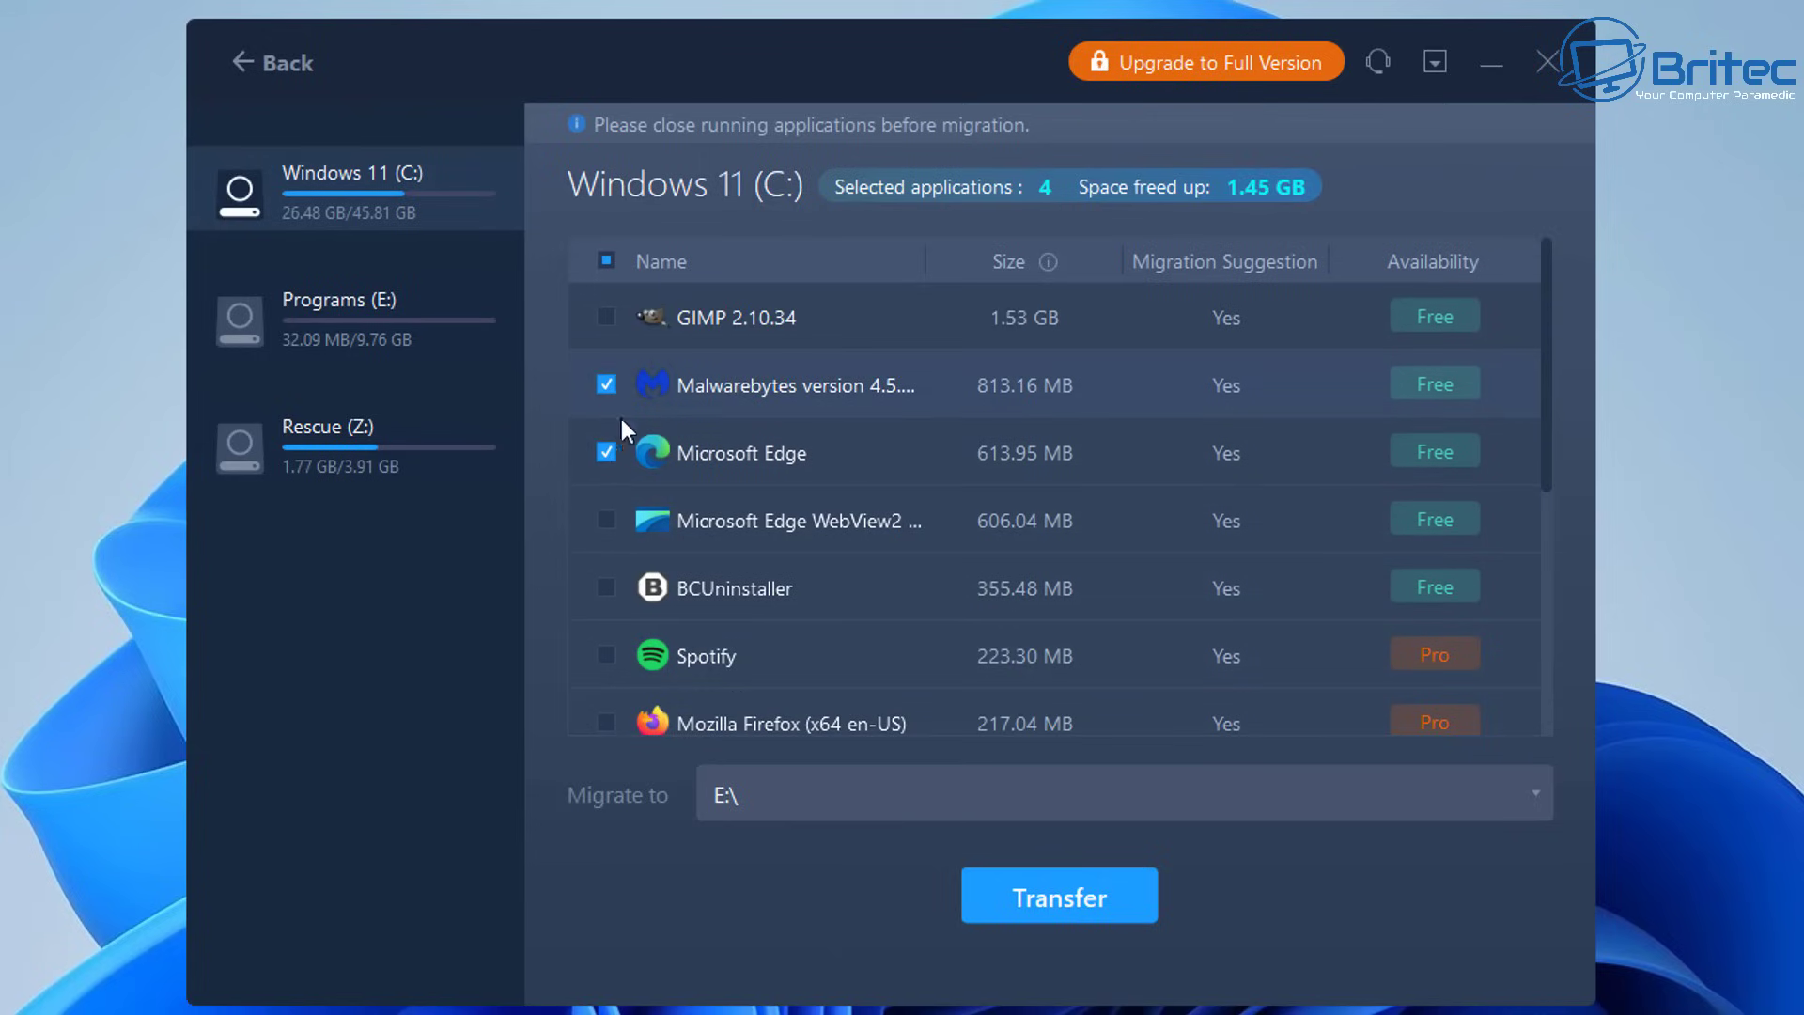
left_click(607, 317)
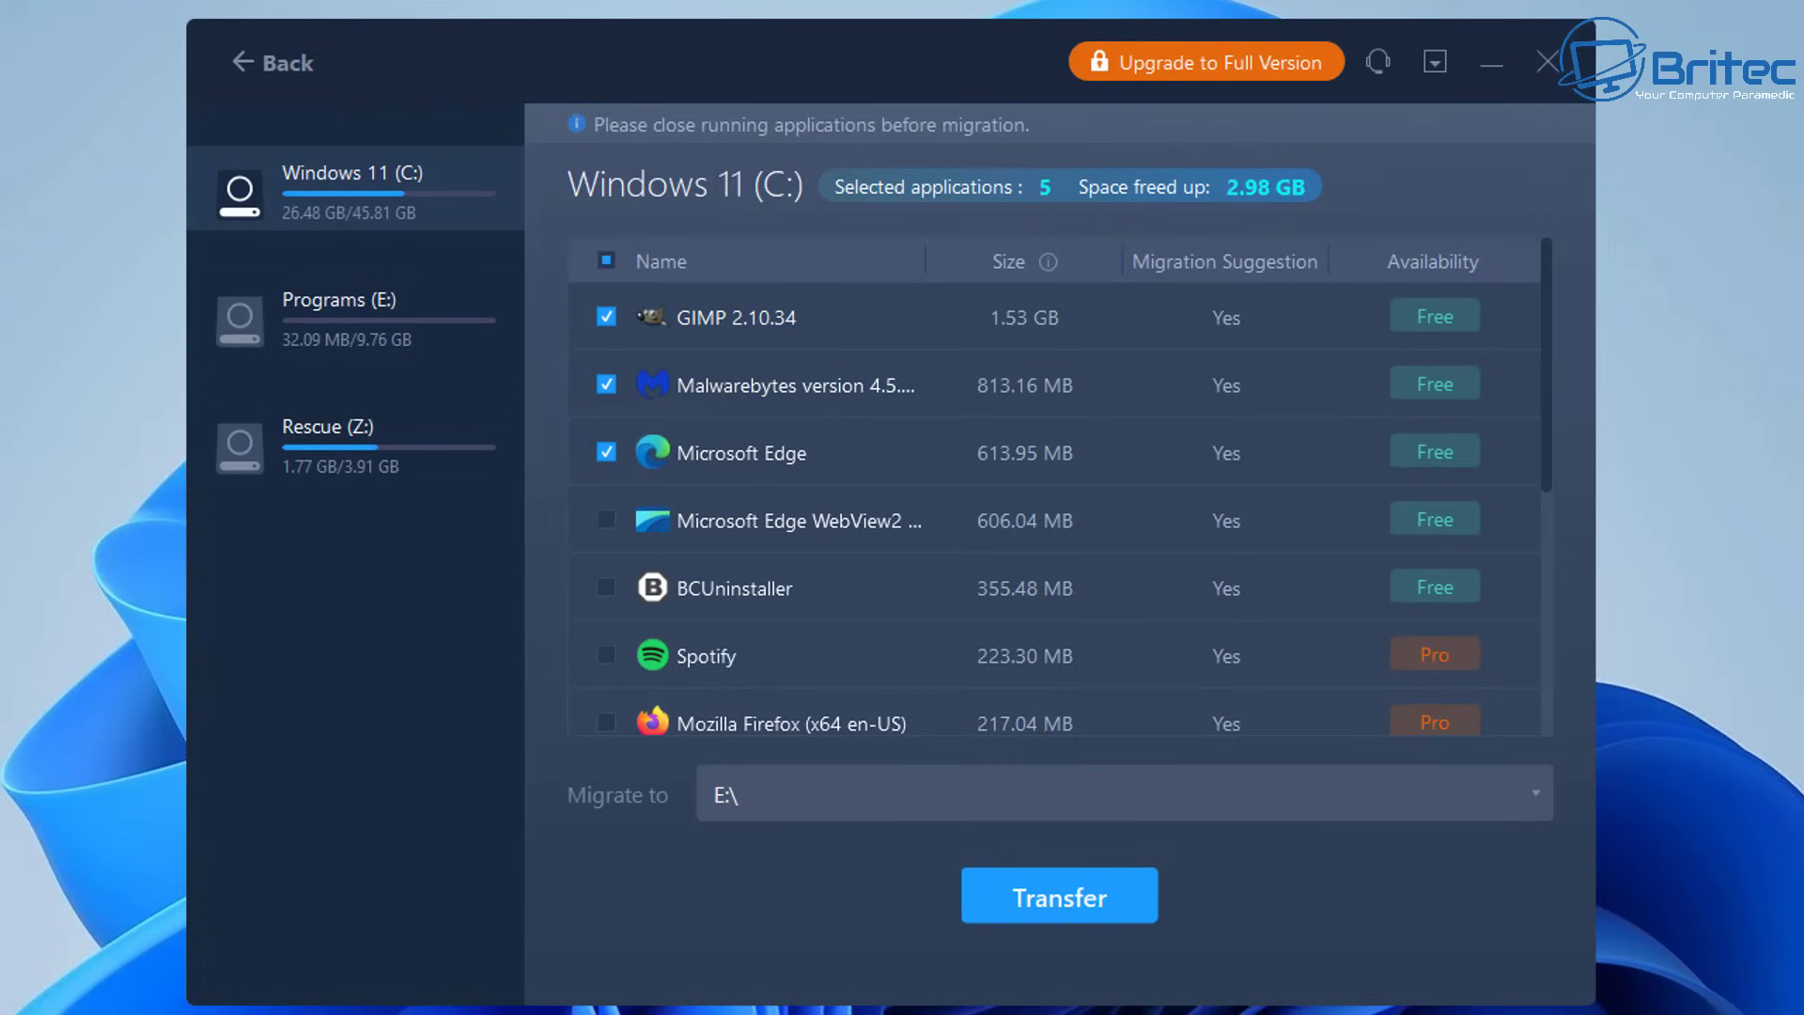
key("super+e")
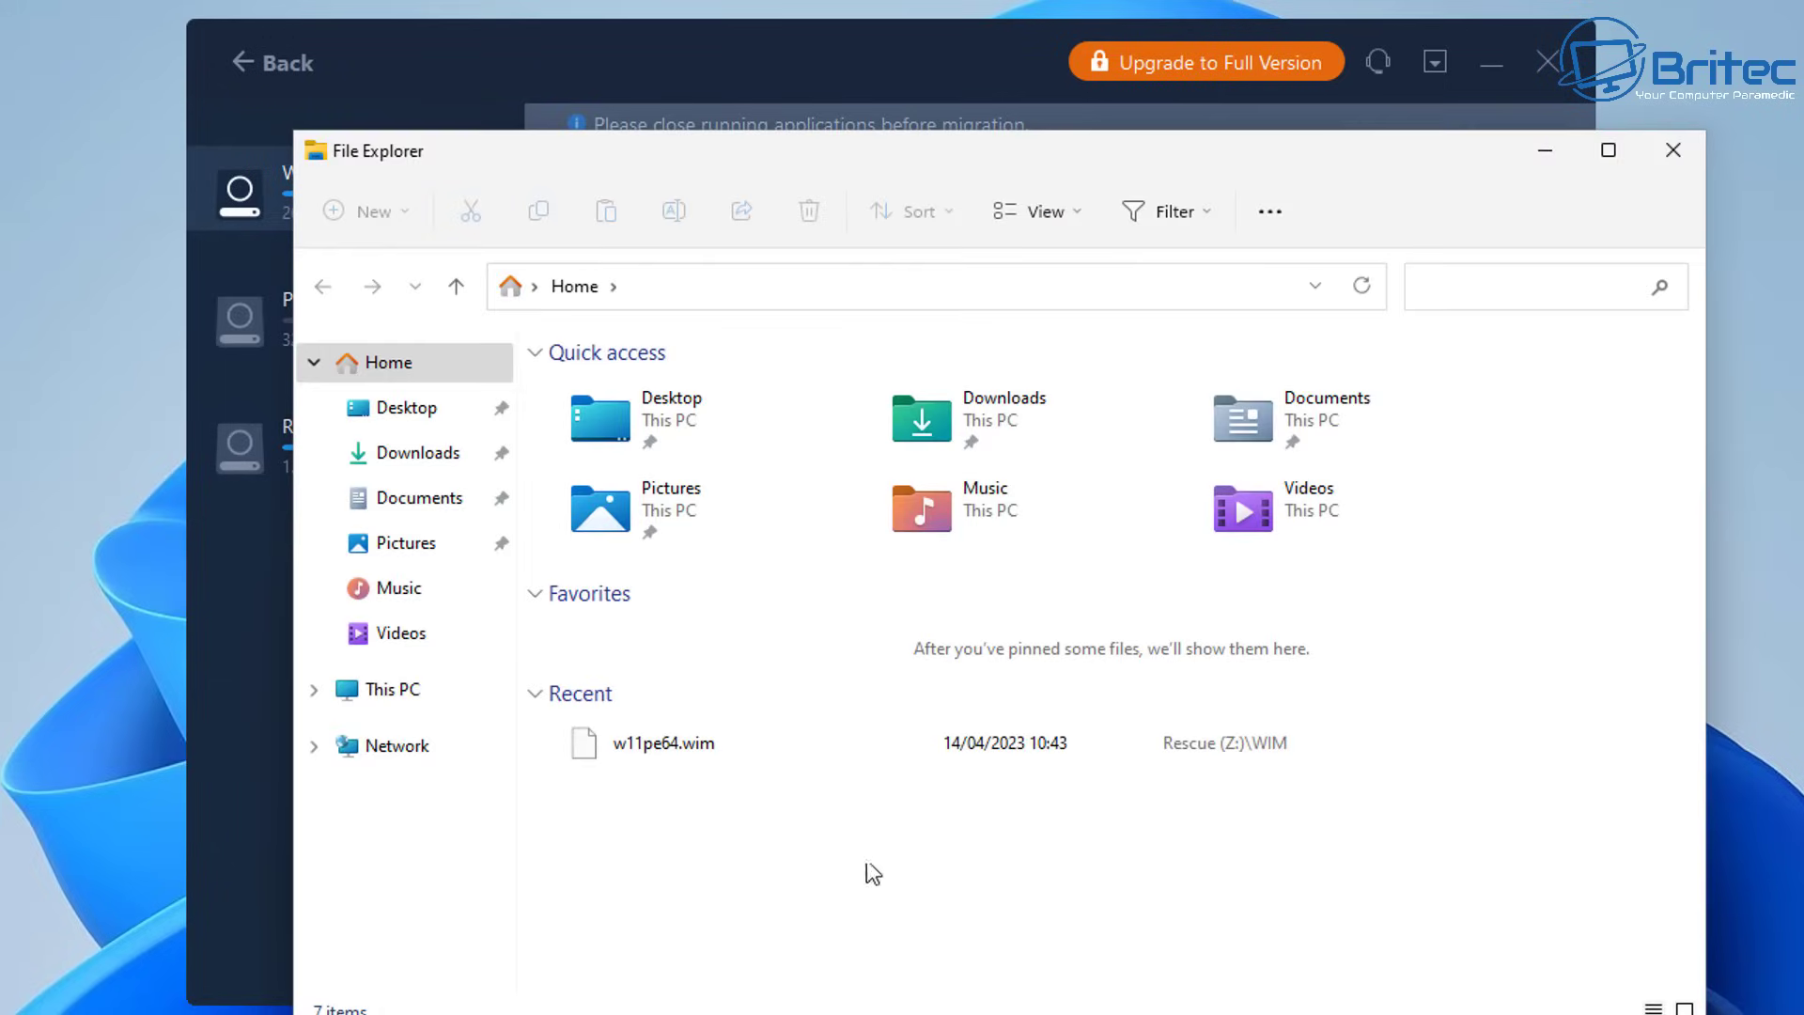
left_click(382, 690)
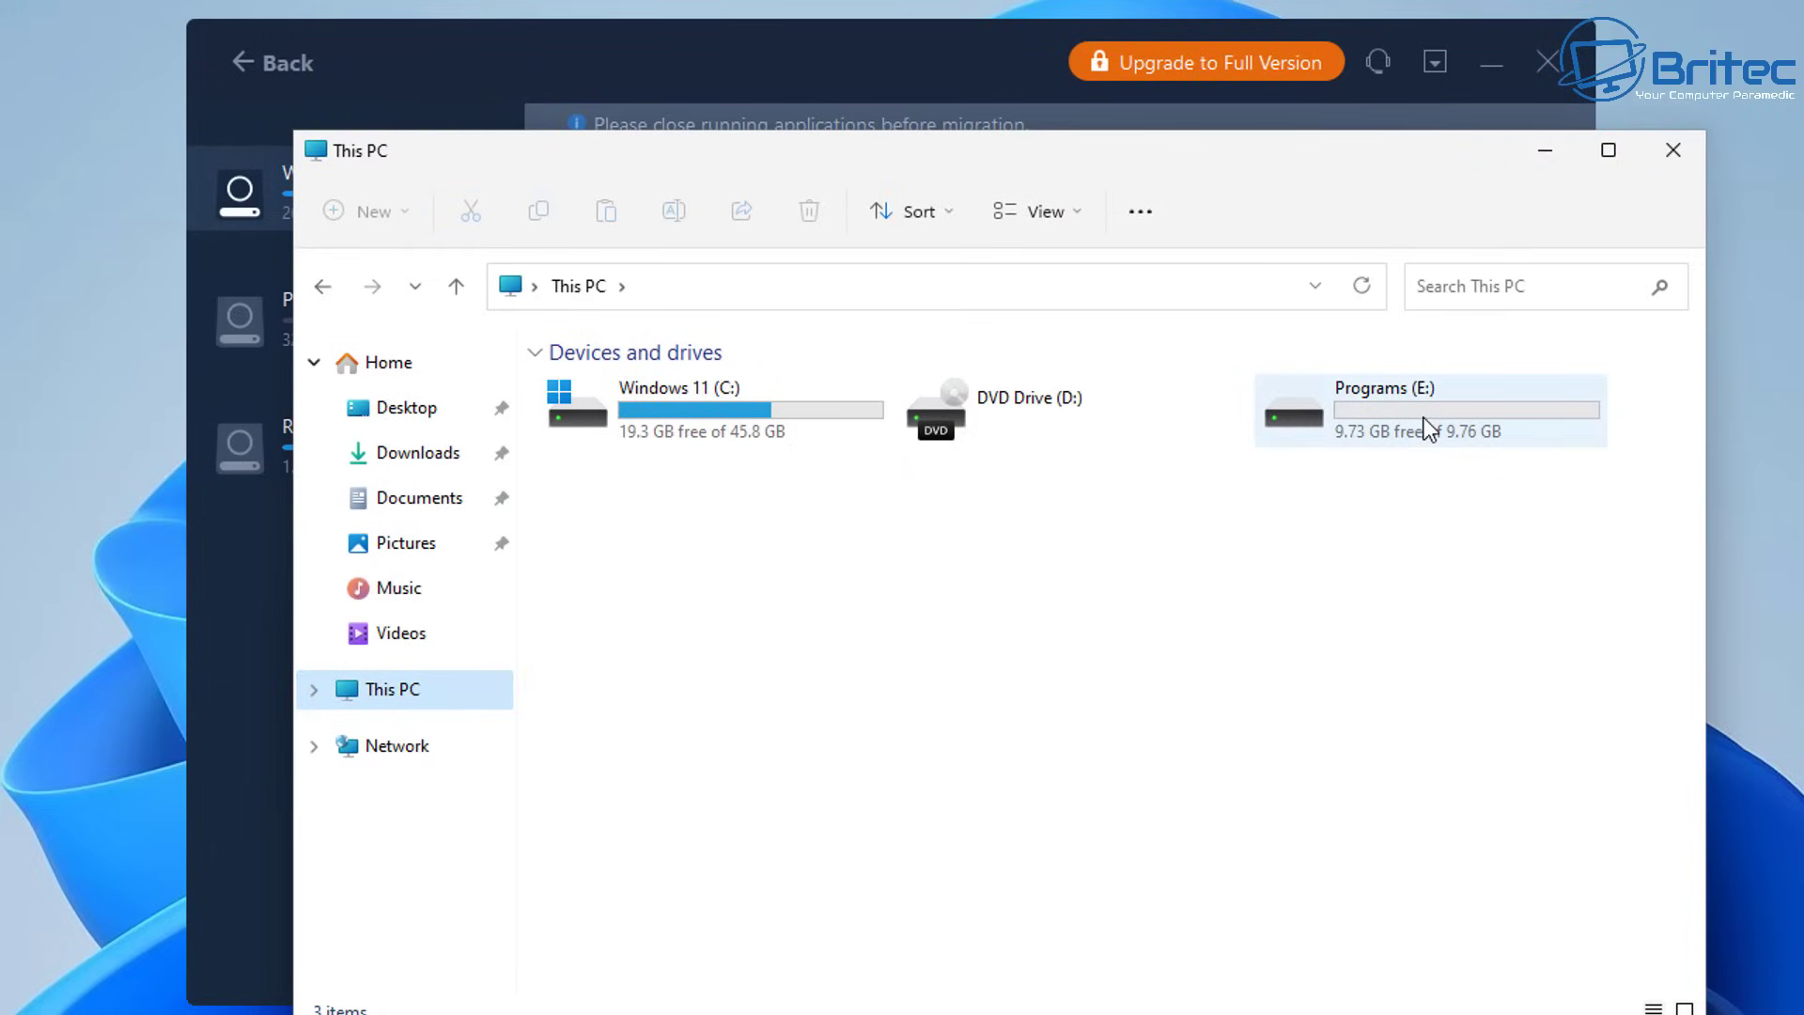
left_click(1675, 153)
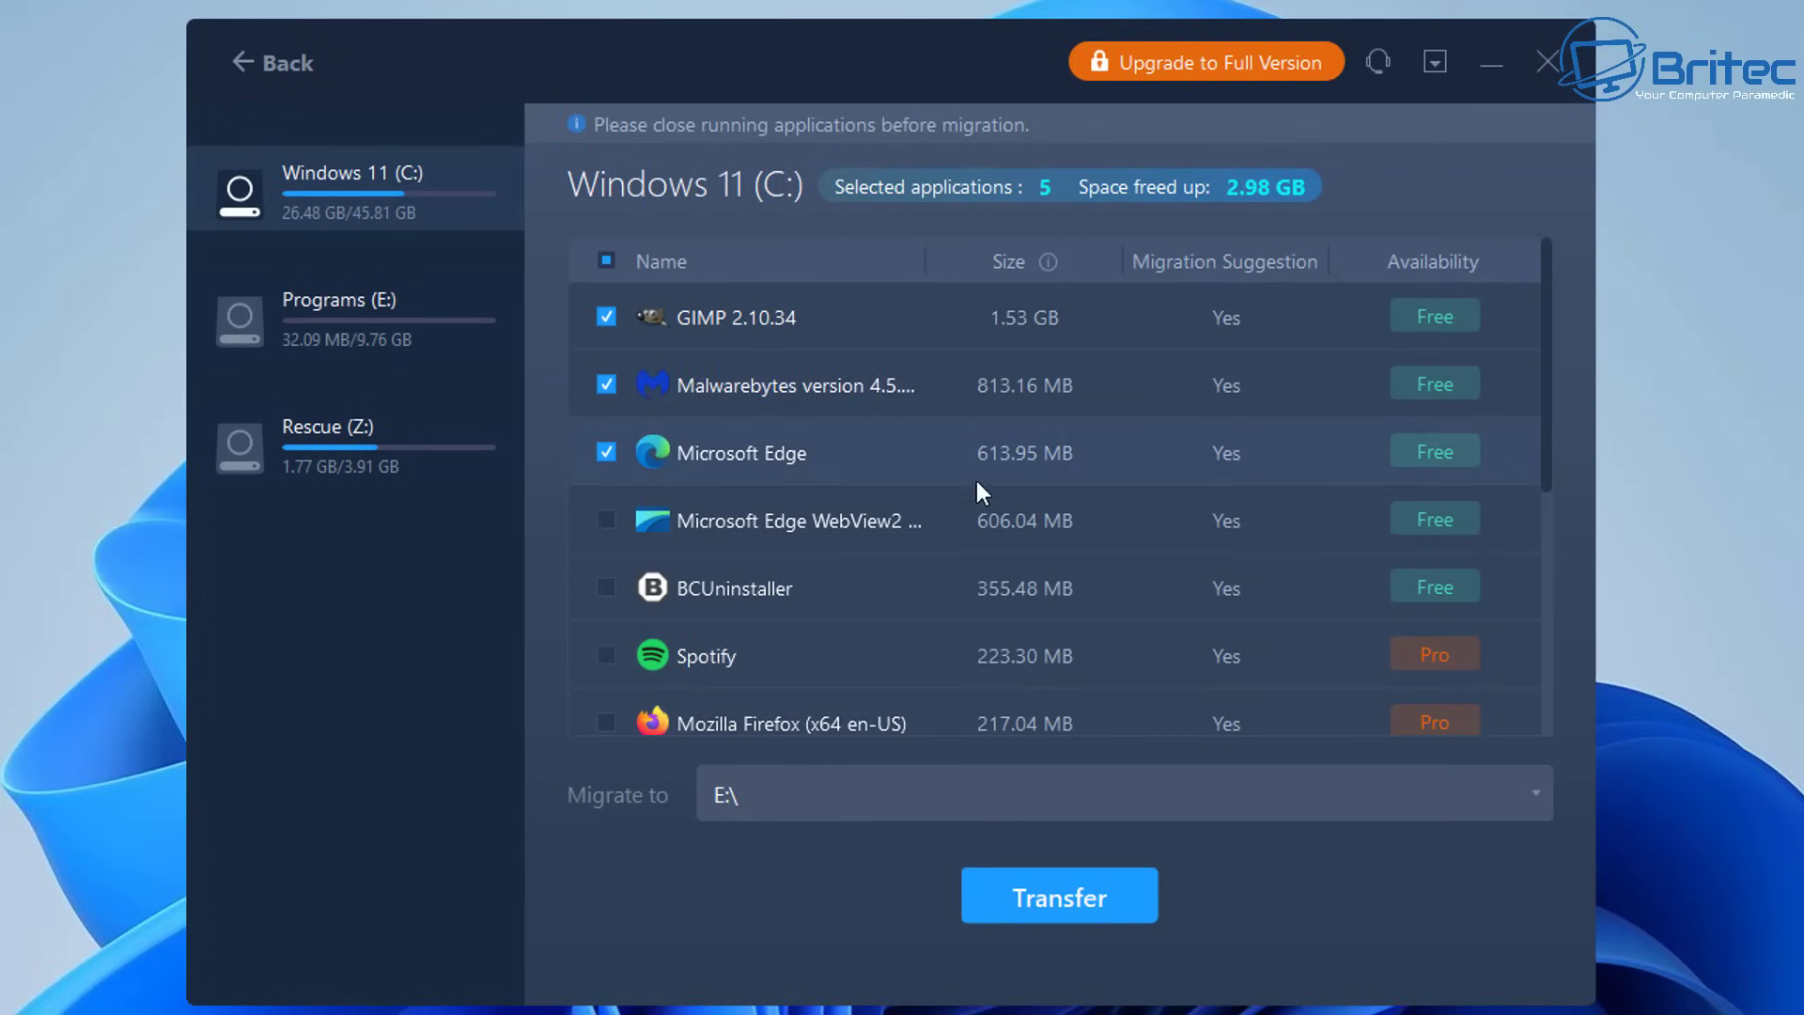
- Transfer the five selected apps to E:, ending with 4 migrated and Malwarebytes failing as in use
scroll(949, 526, "down", 3)
scroll(938, 560, "down", 1)
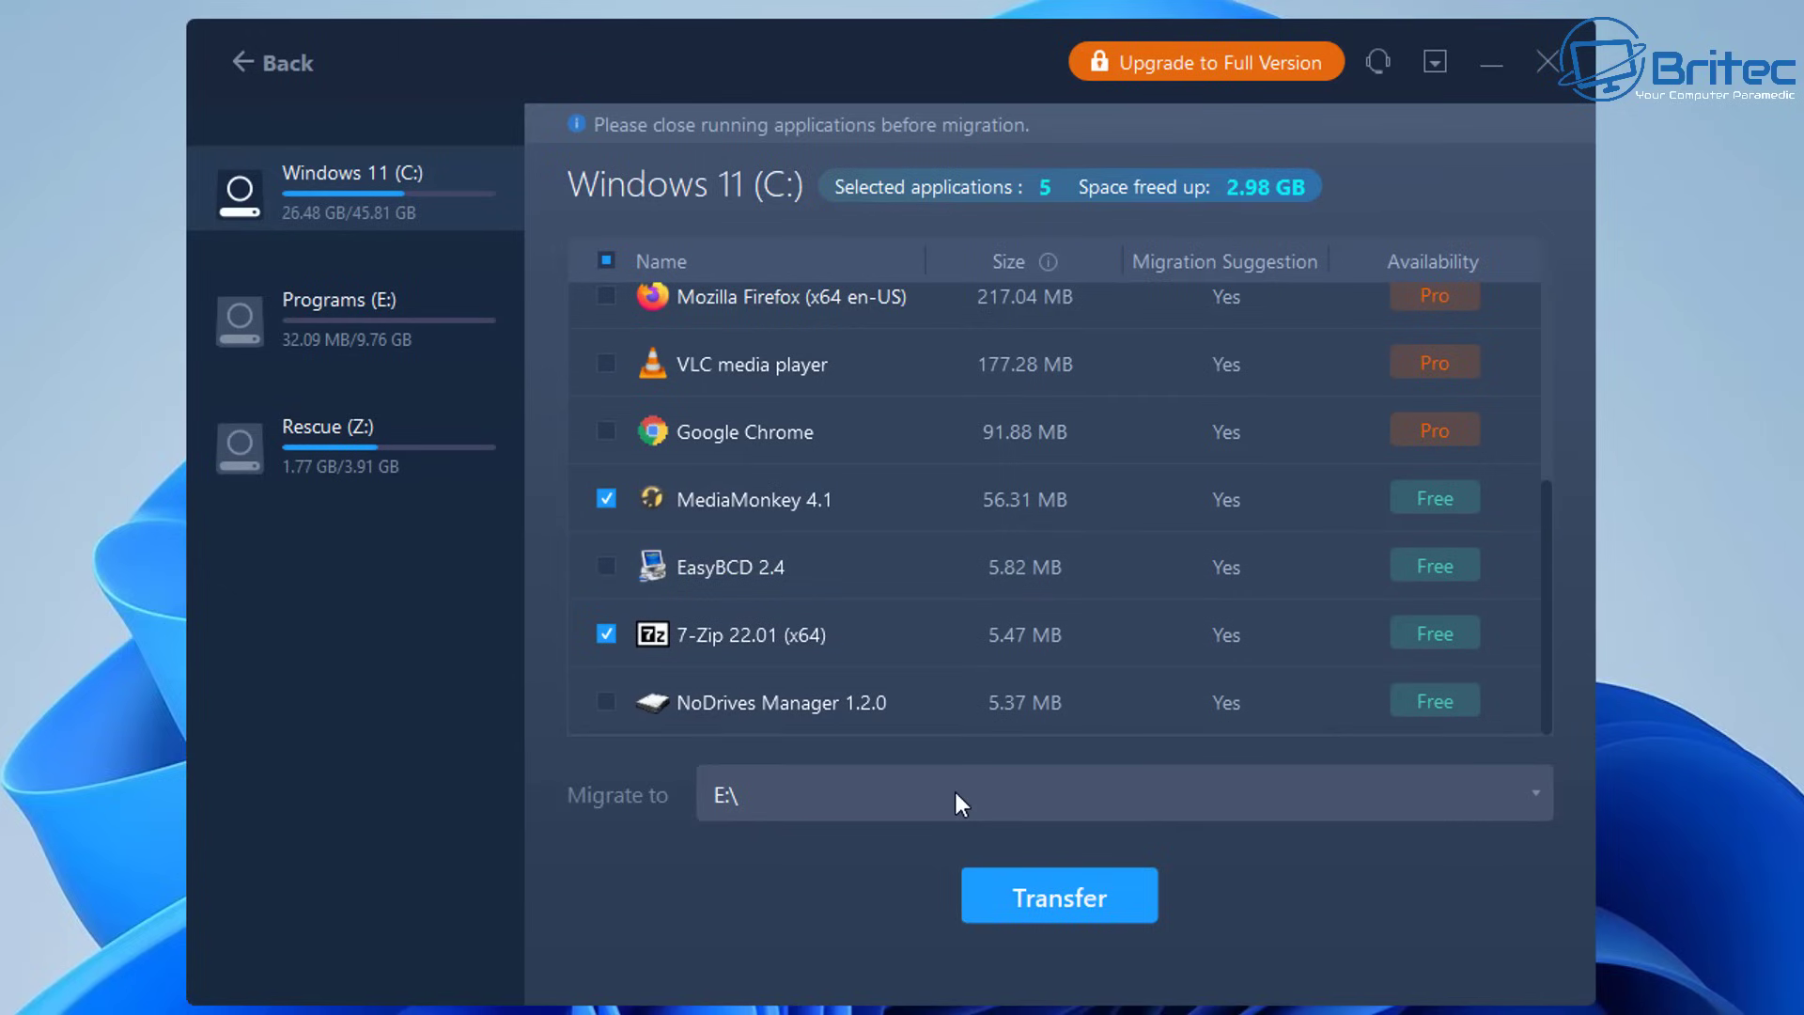
left_click(1080, 906)
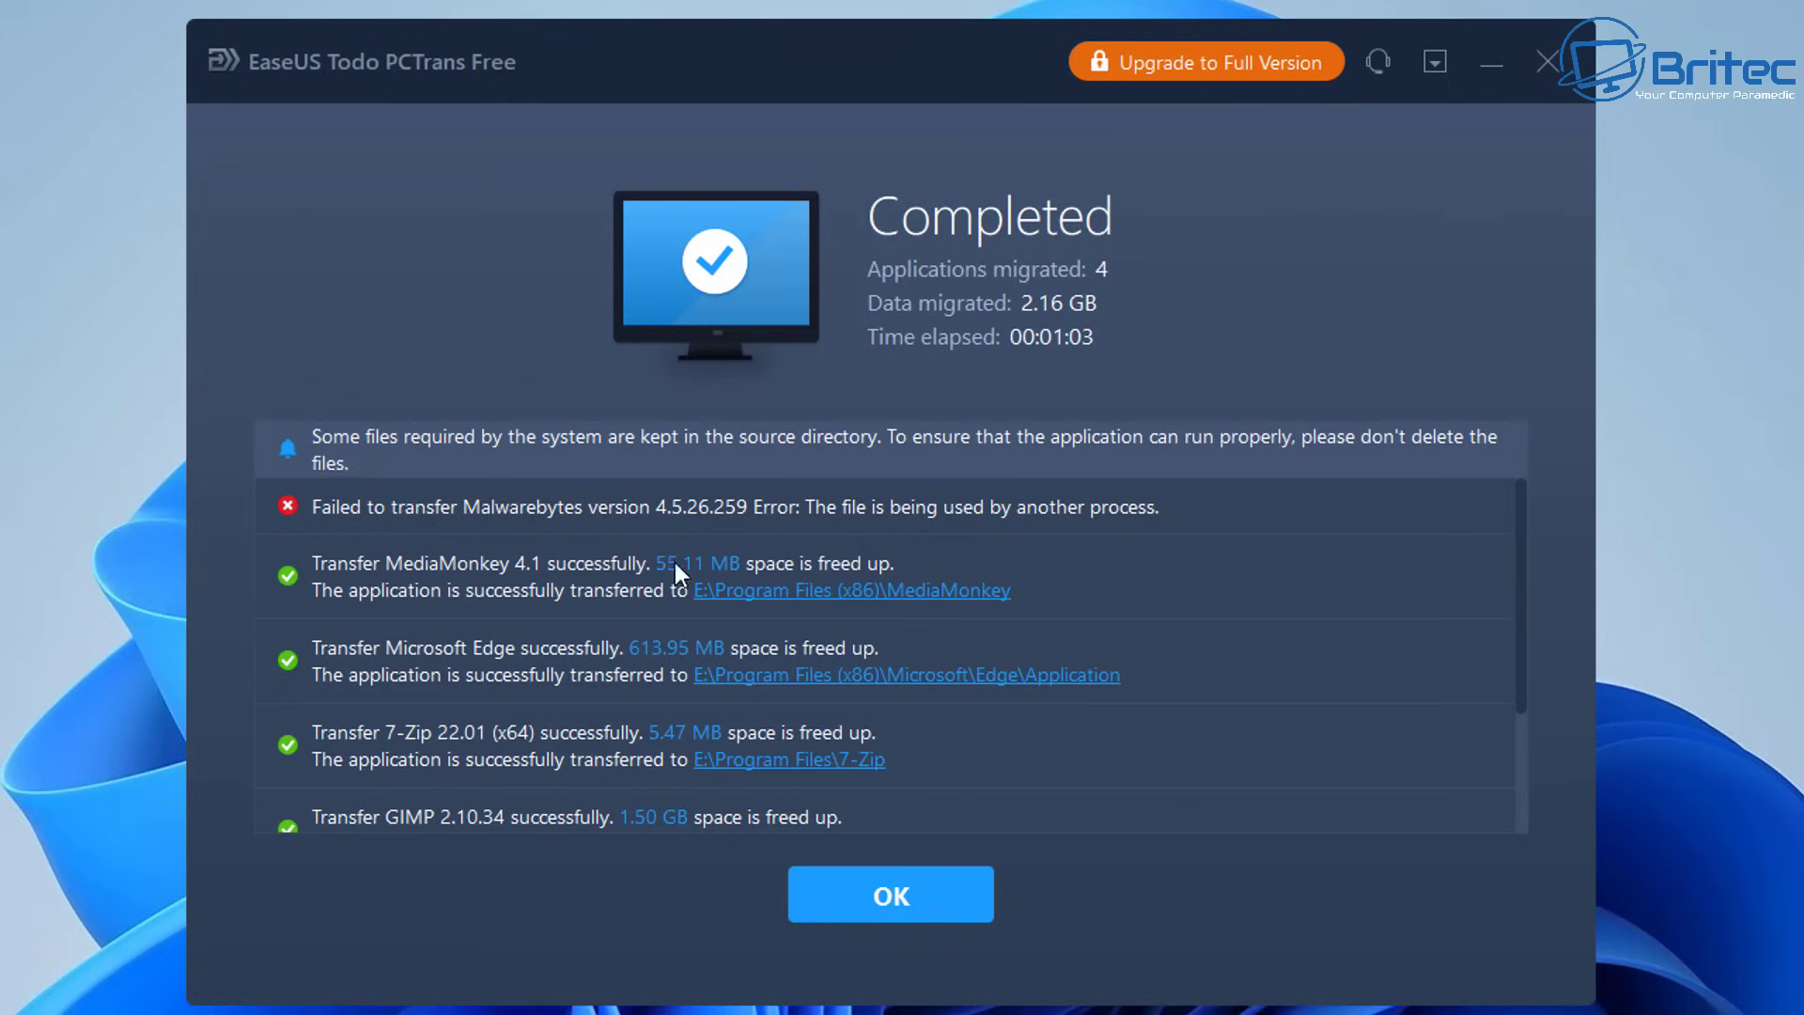
- Dismiss the migration results and let Windows restart back to the desktop
left_click(900, 908)
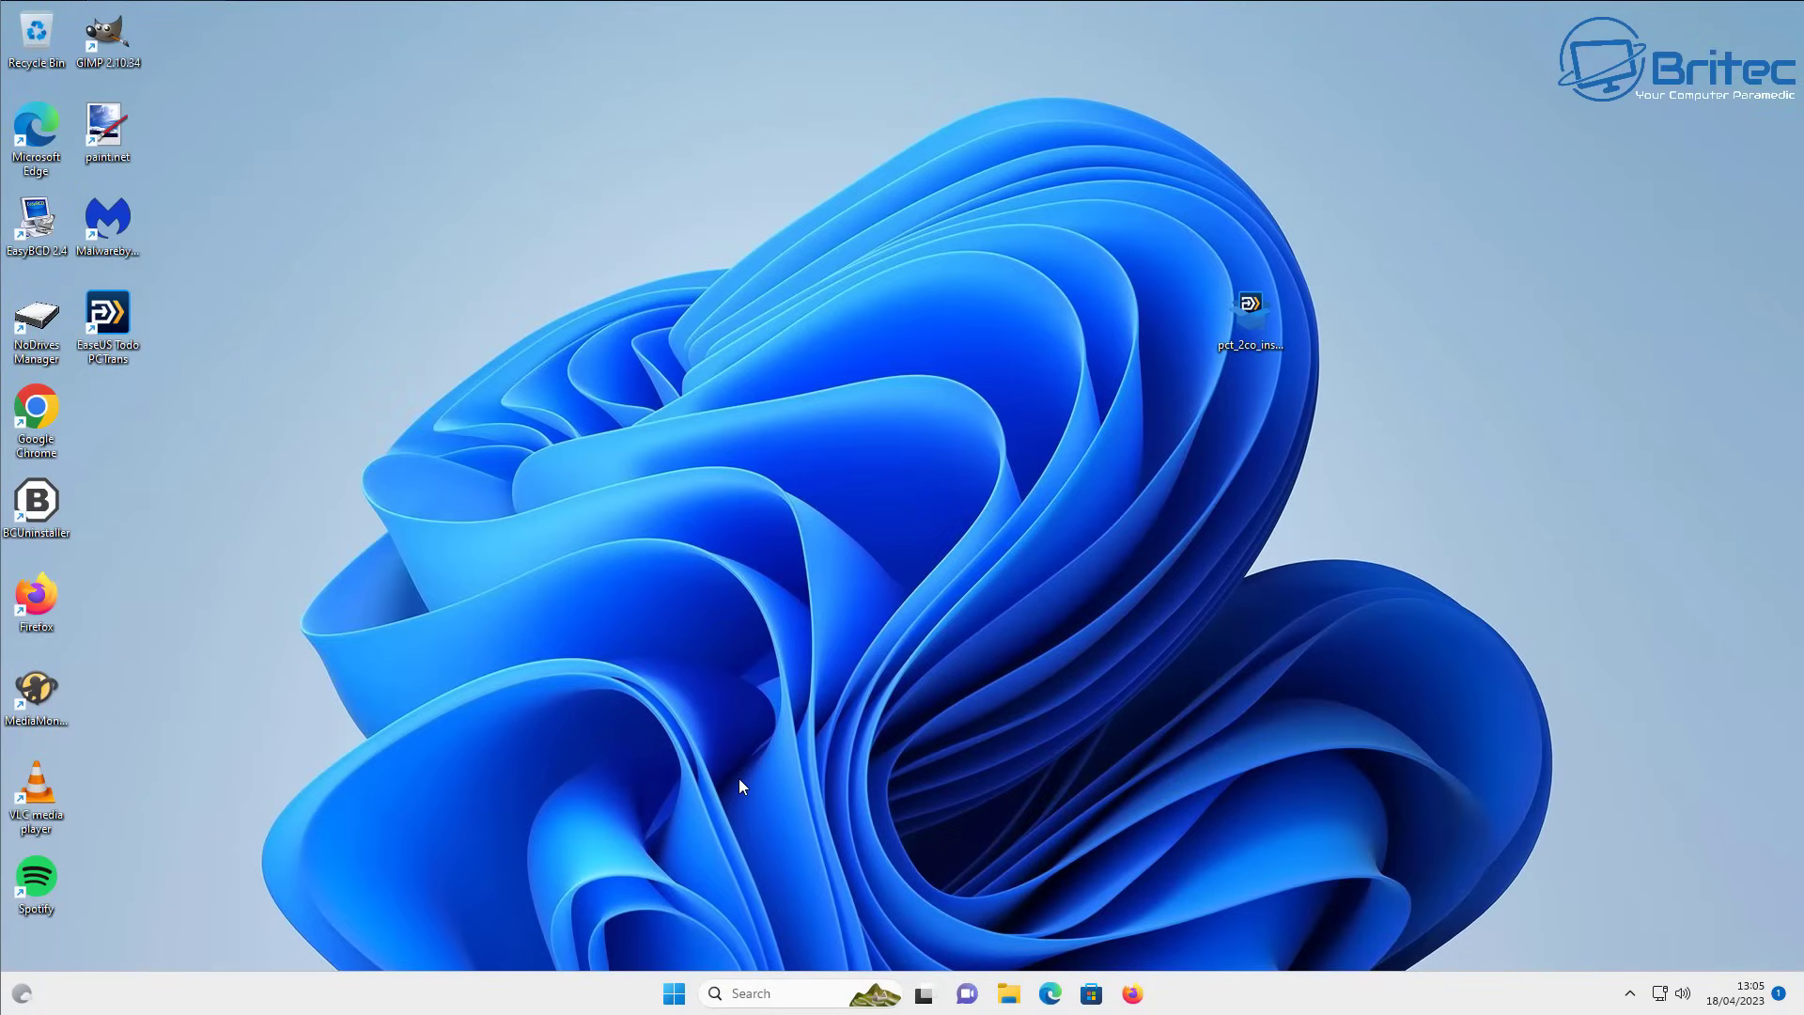
left_click(1010, 996)
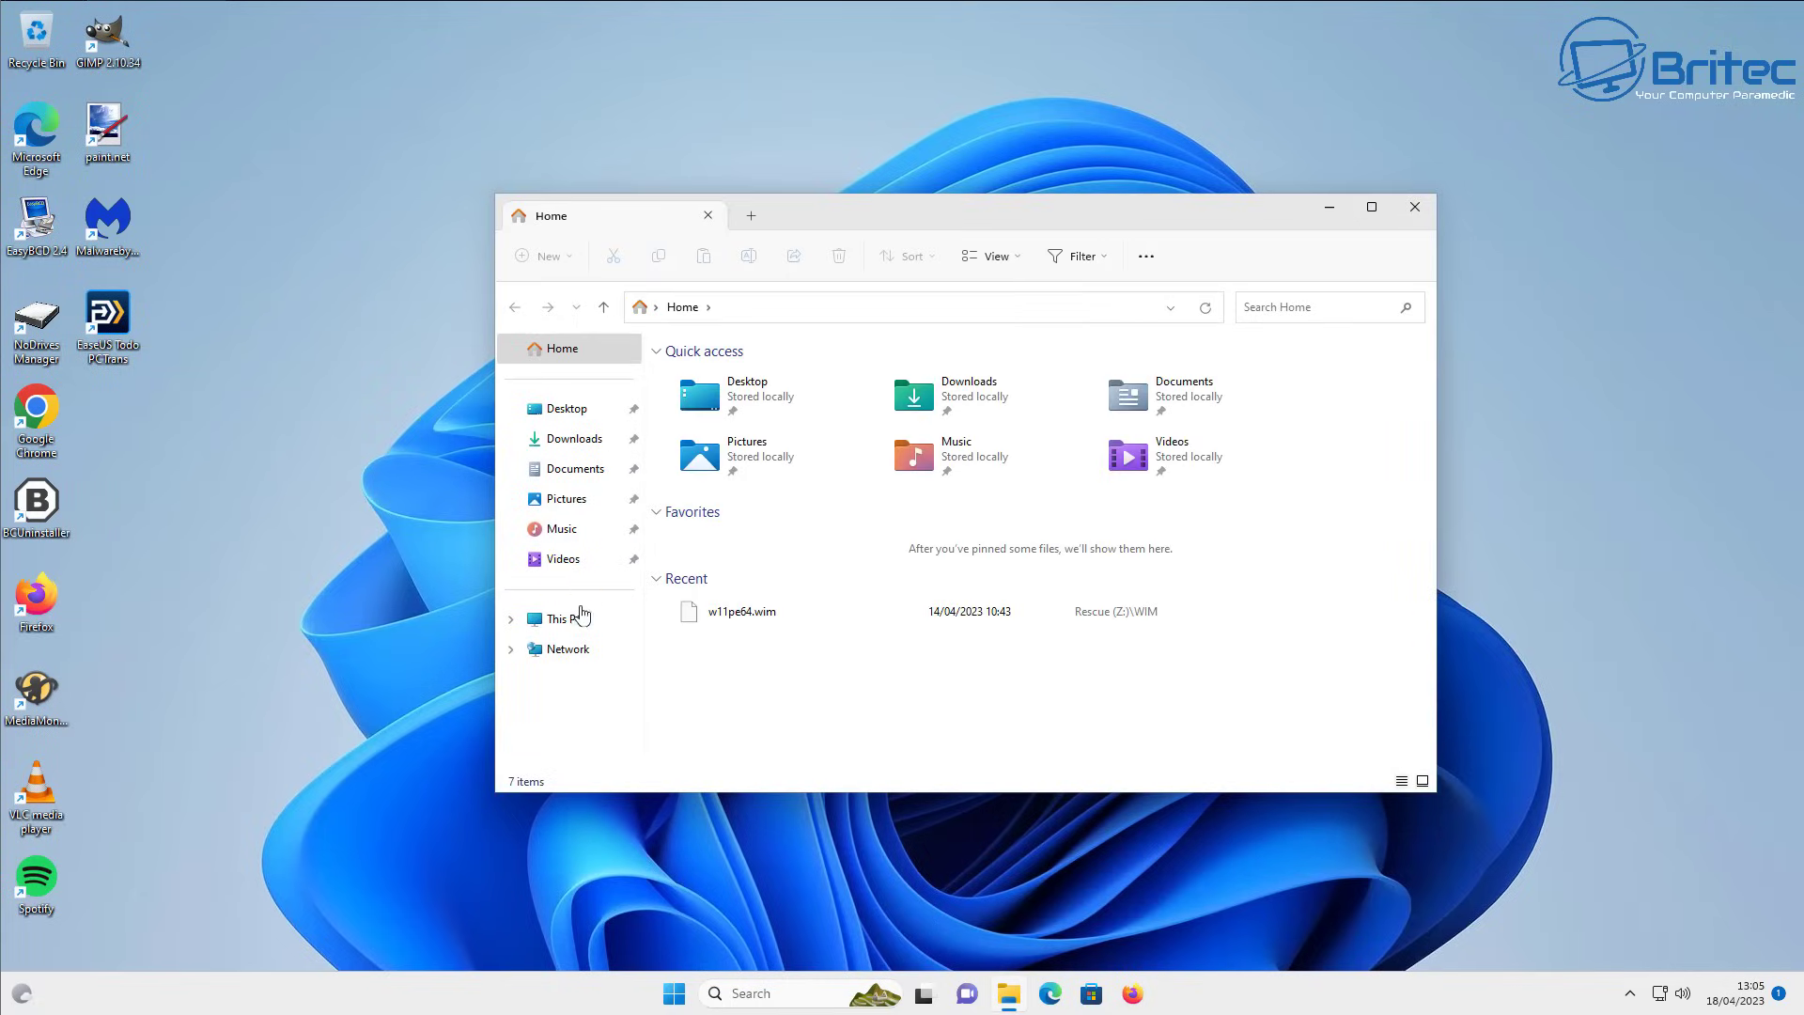
left_click(569, 621)
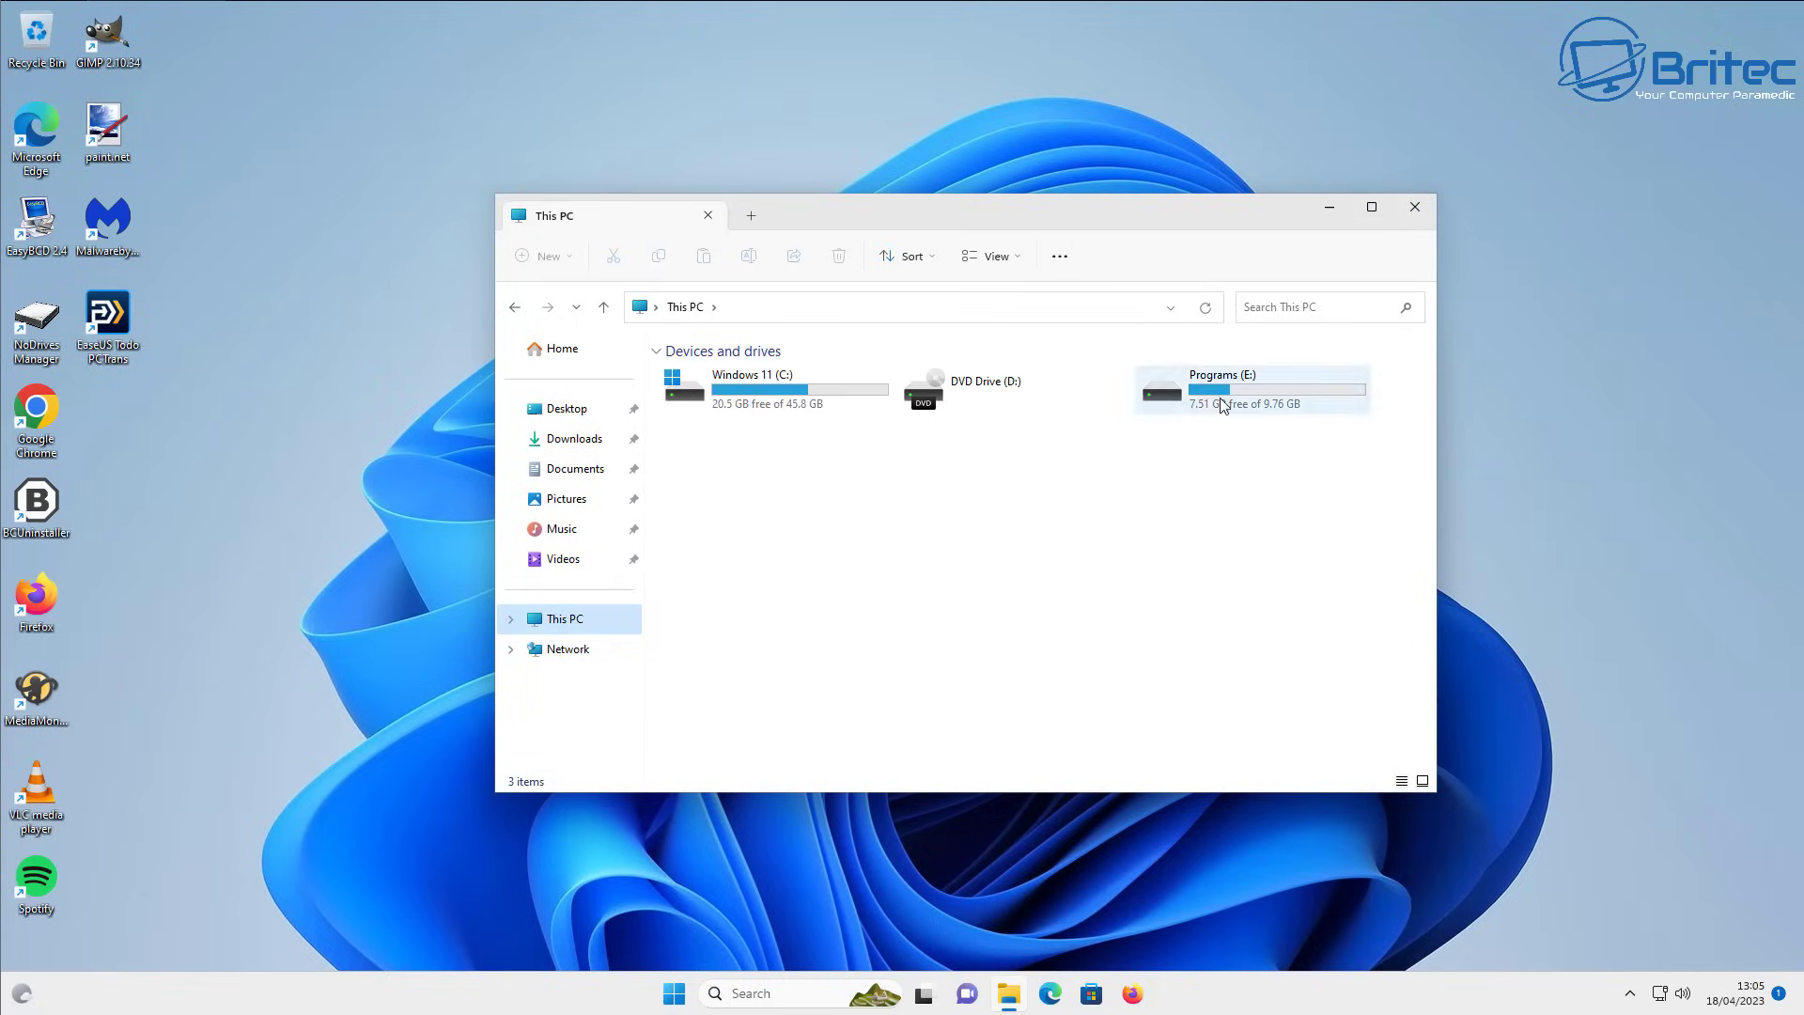
left_click(1222, 406)
double_click(1223, 405)
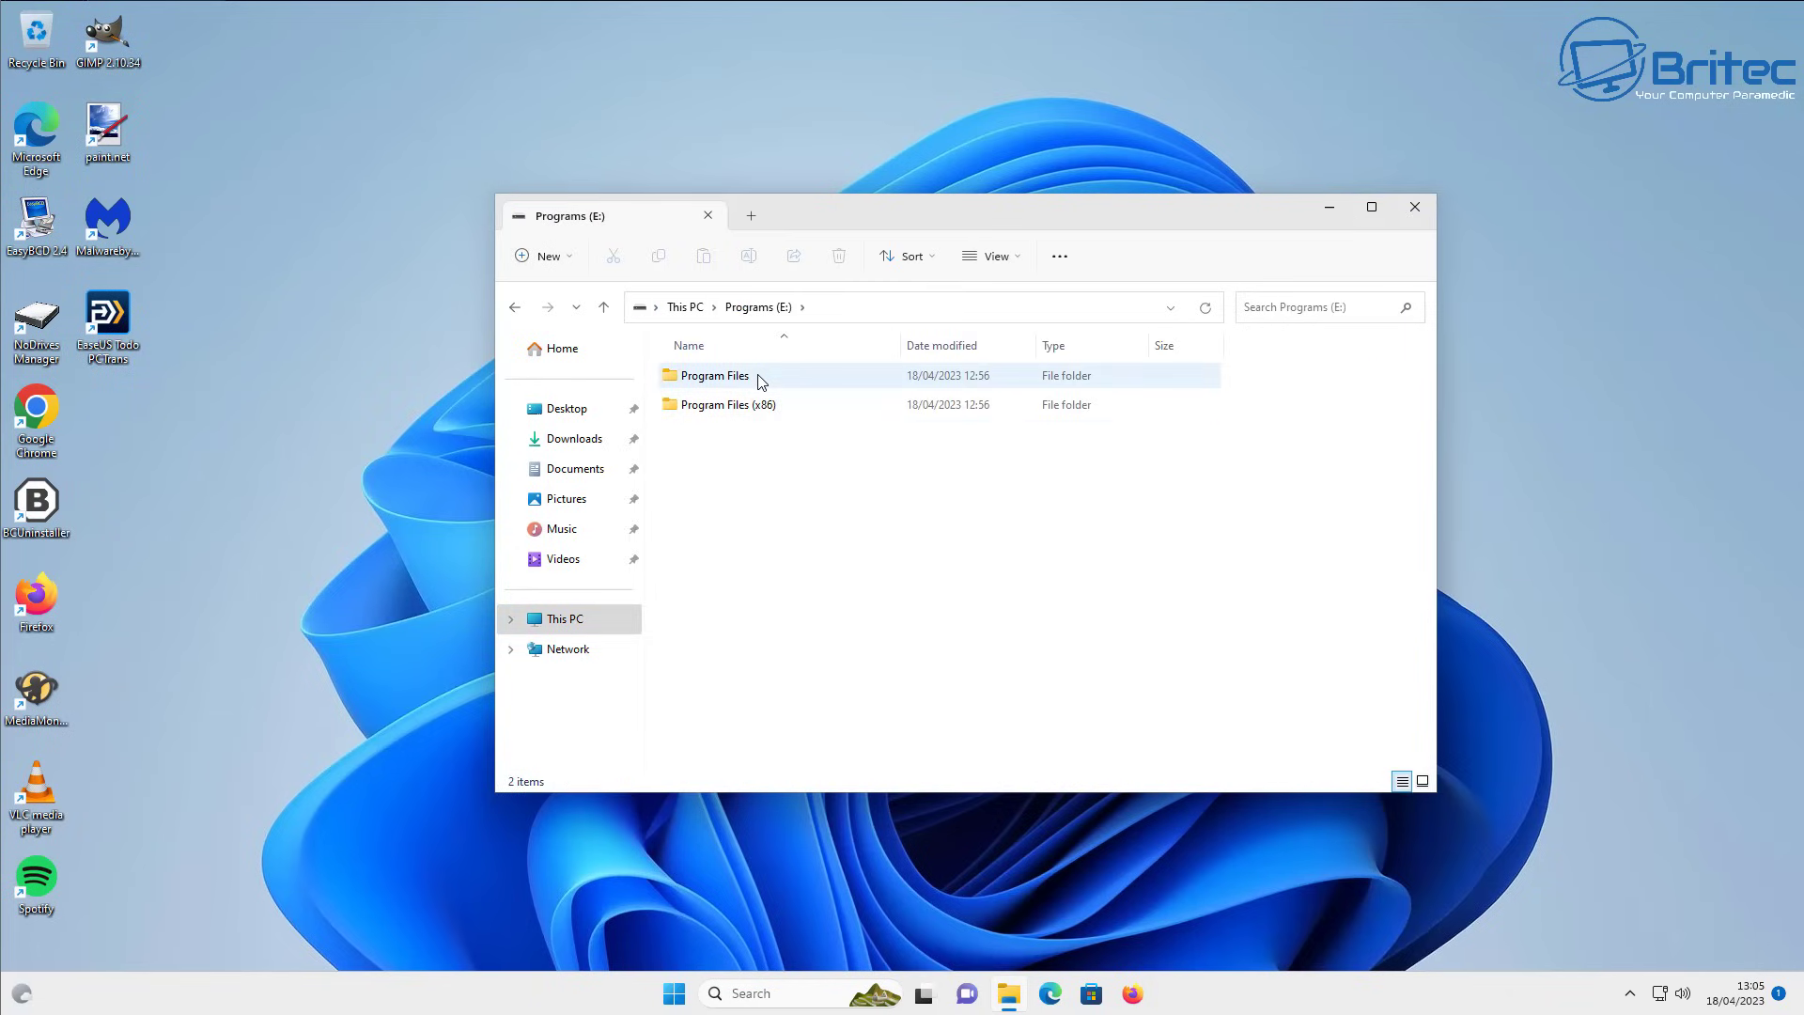
left_click(1415, 208)
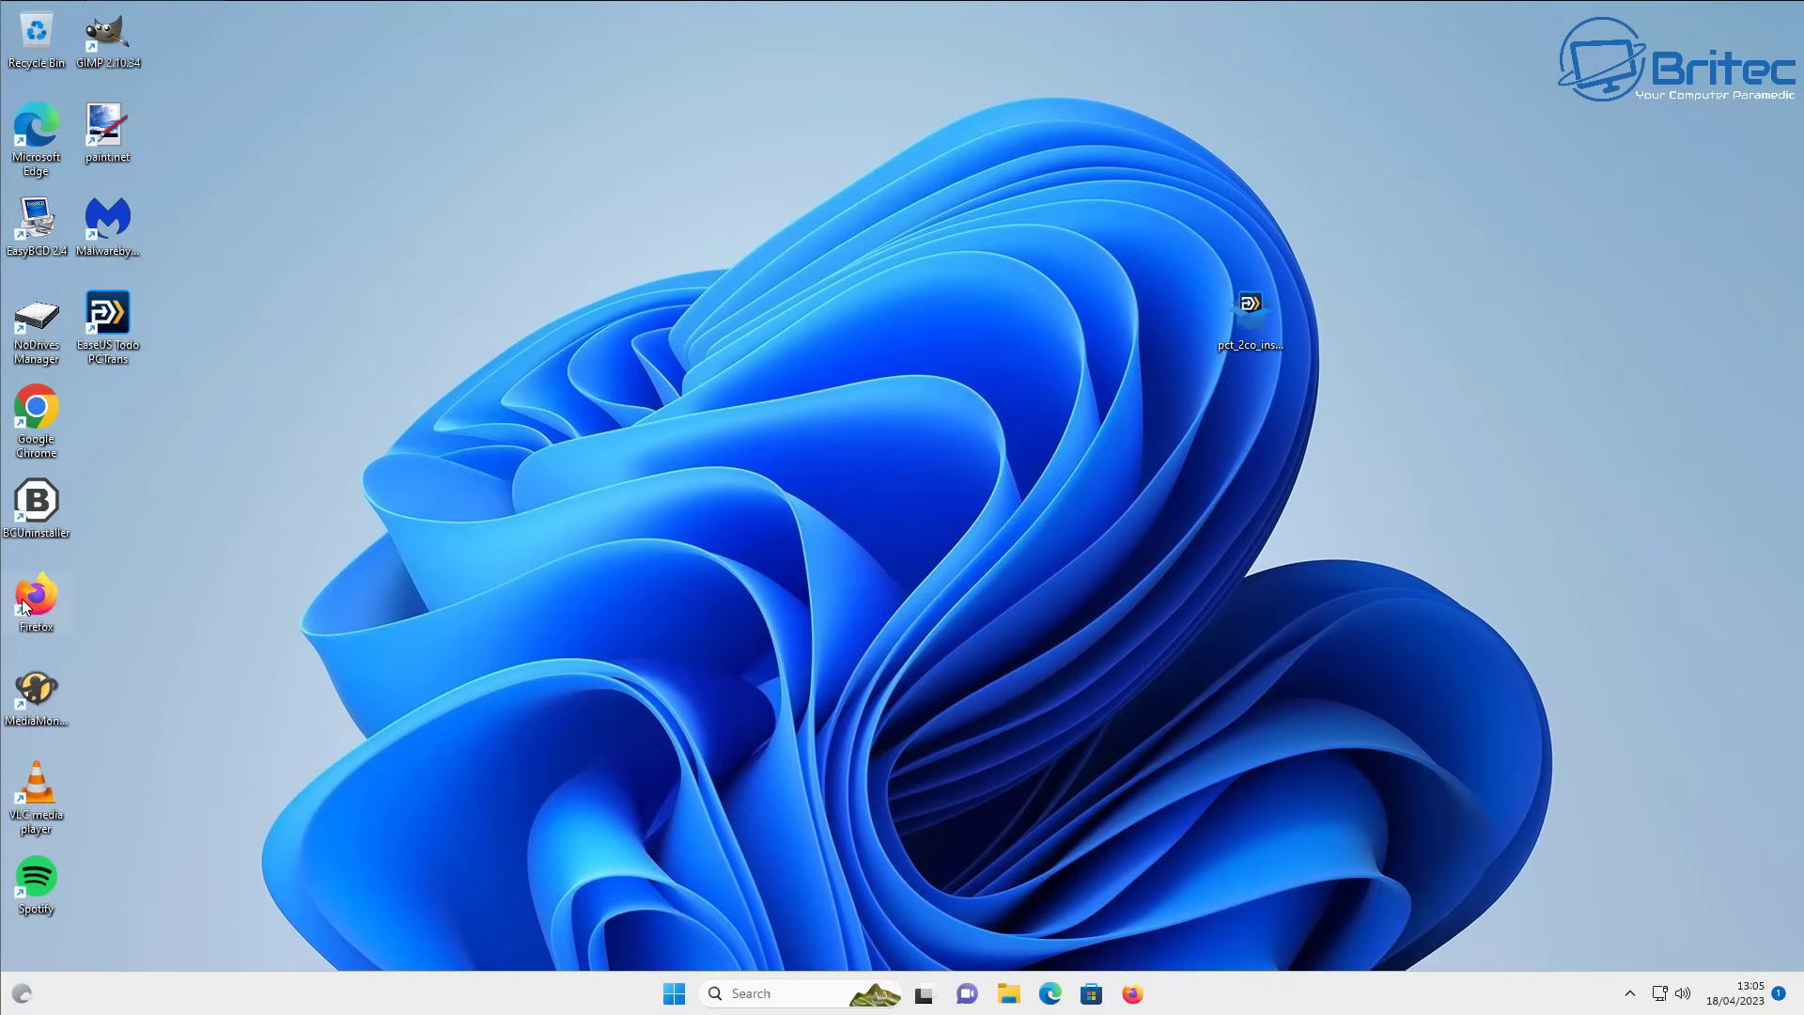
- Launch GIMP 2.10 from its desktop shortcut to confirm it runs from E:, then close it
double_click(118, 45)
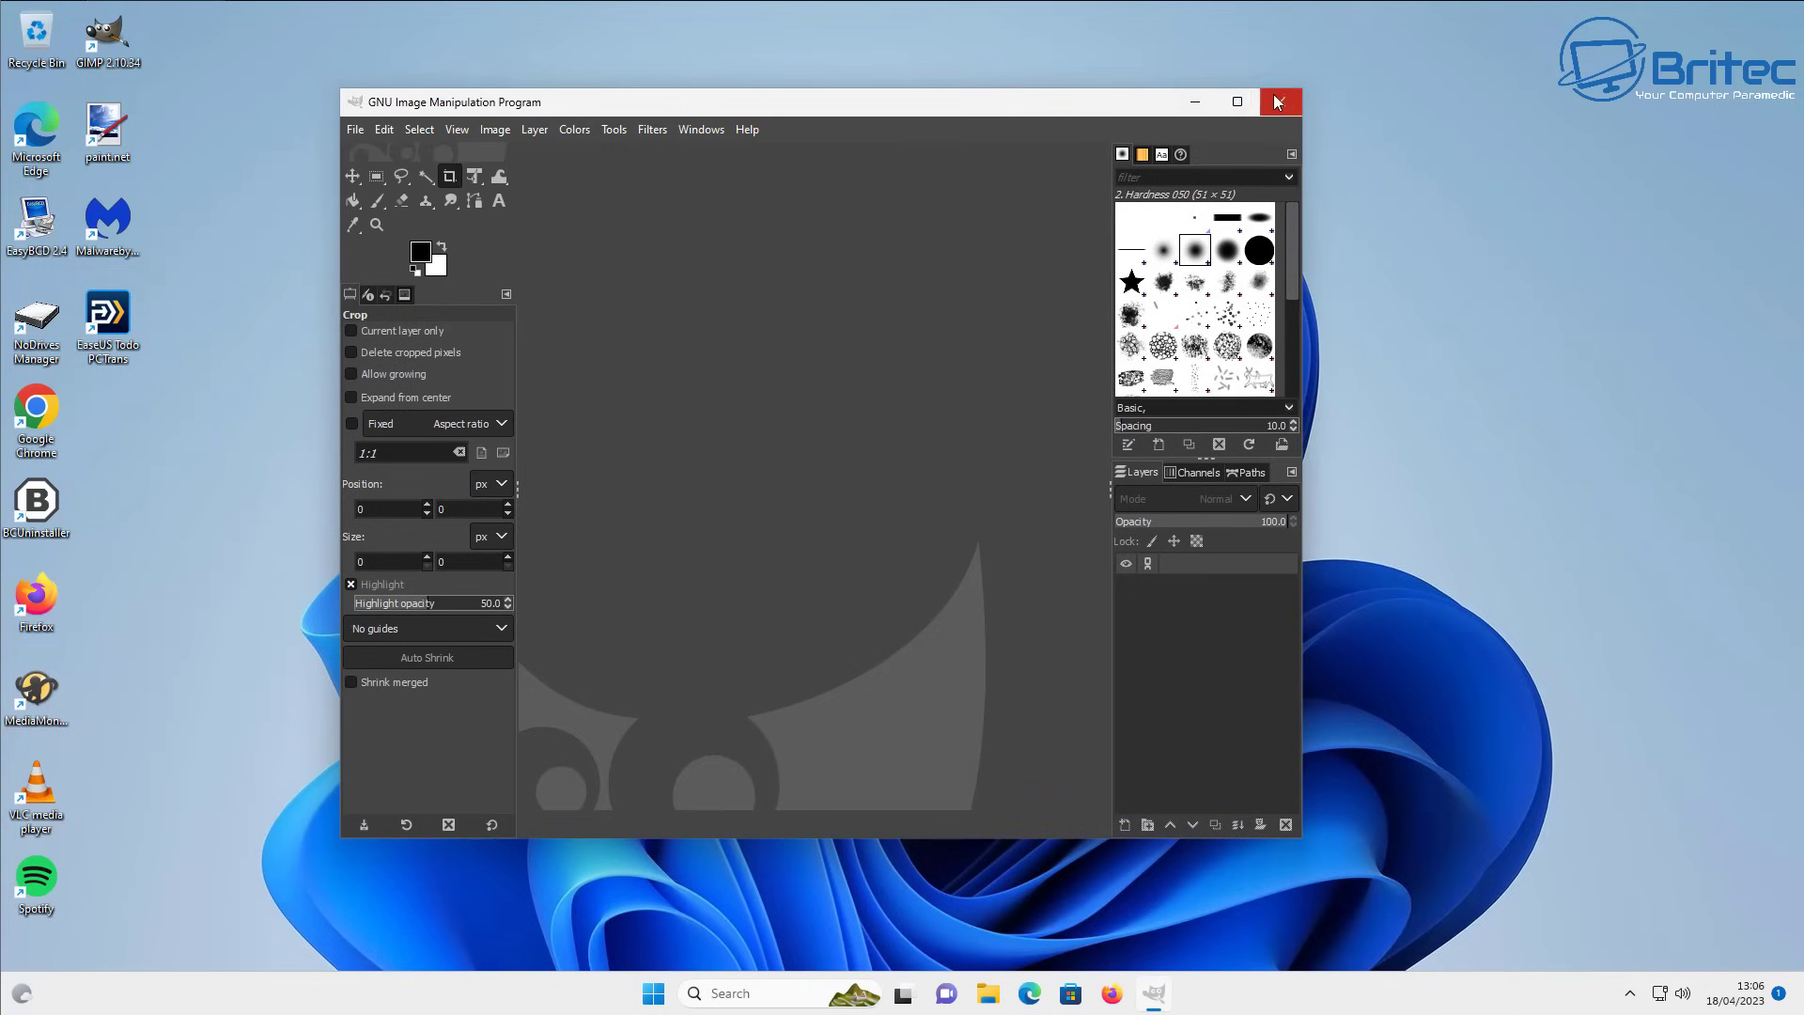
left_click(1278, 102)
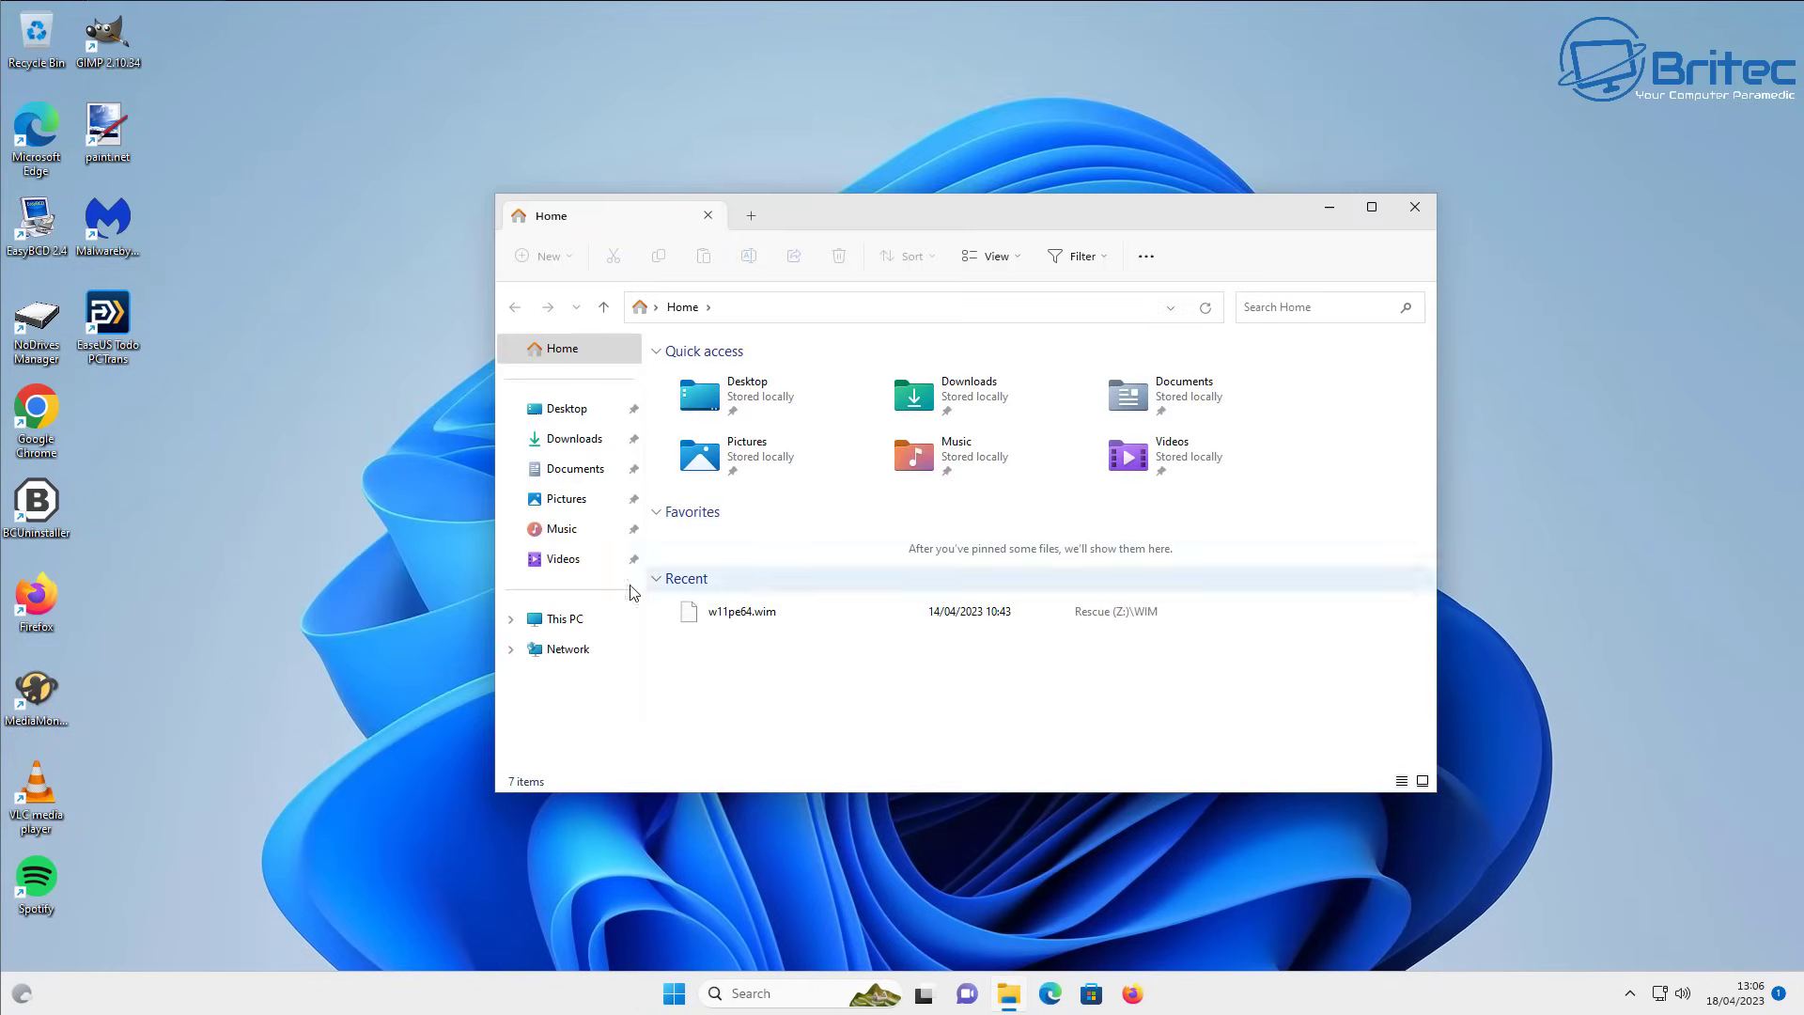
- Open the GIMP 2 folder in Program Files on the Programs (E:) drive to confirm the move
left_click(566, 620)
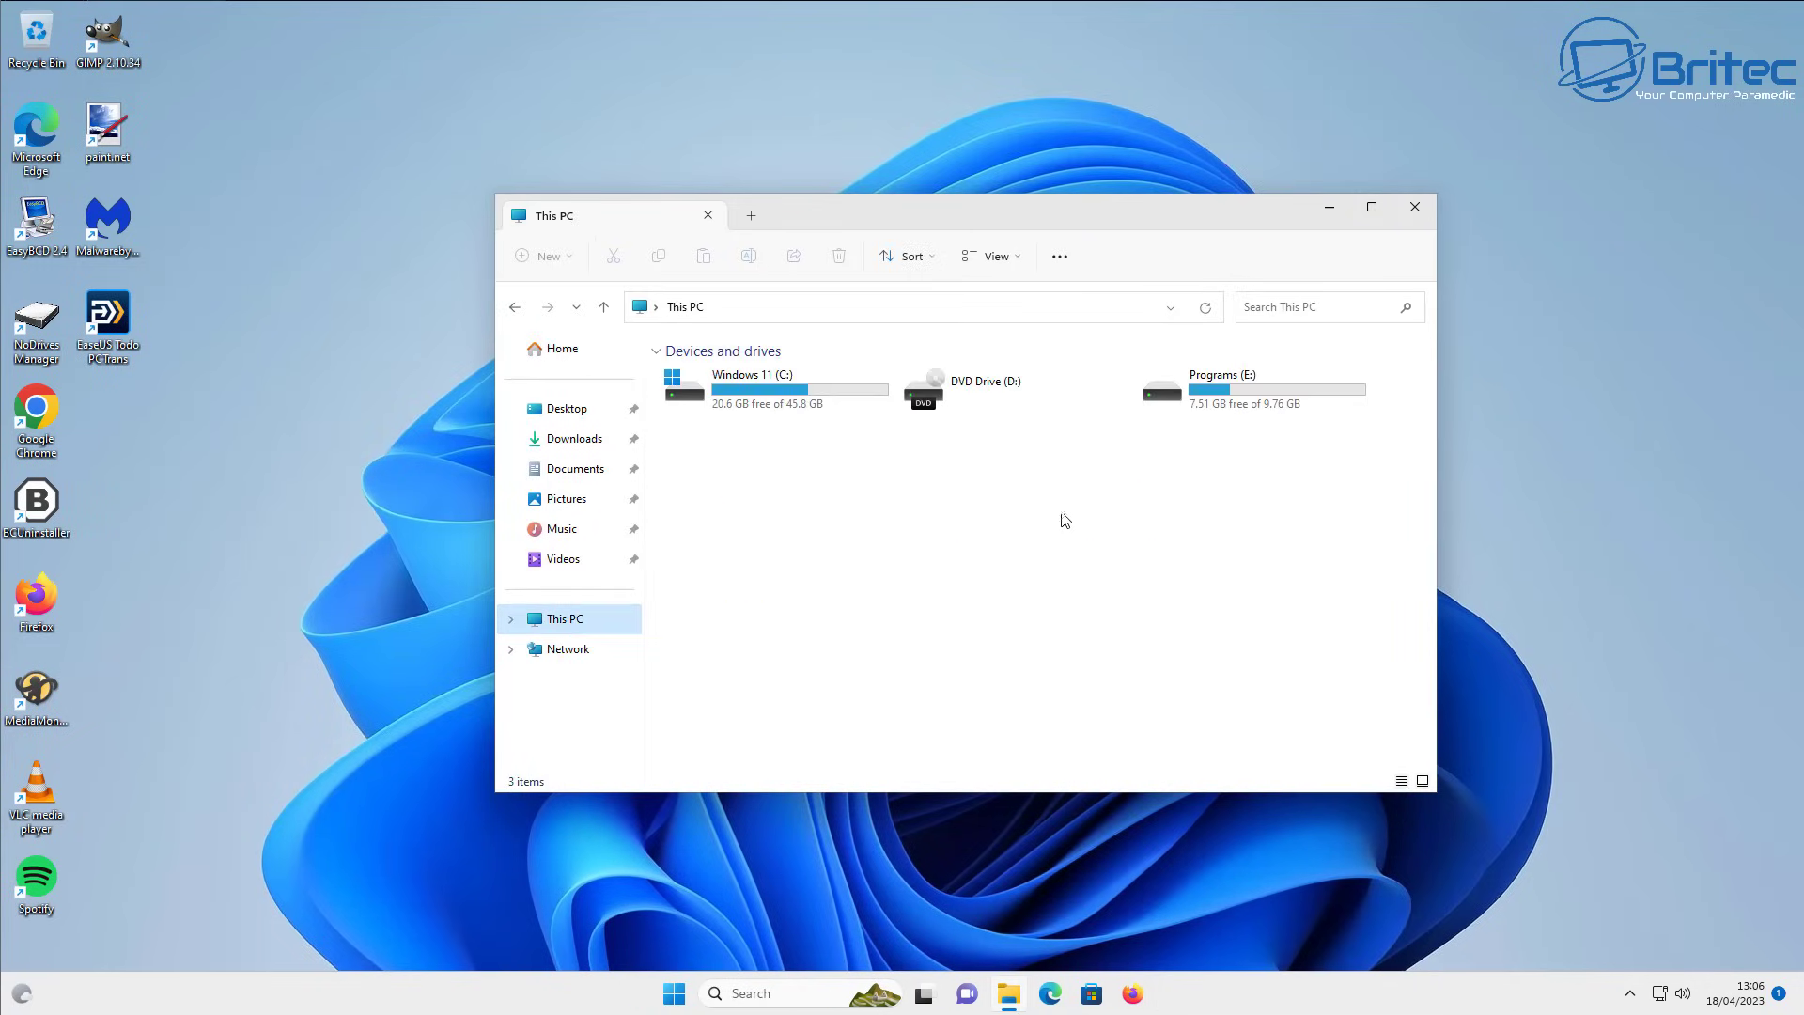
double_click(1185, 396)
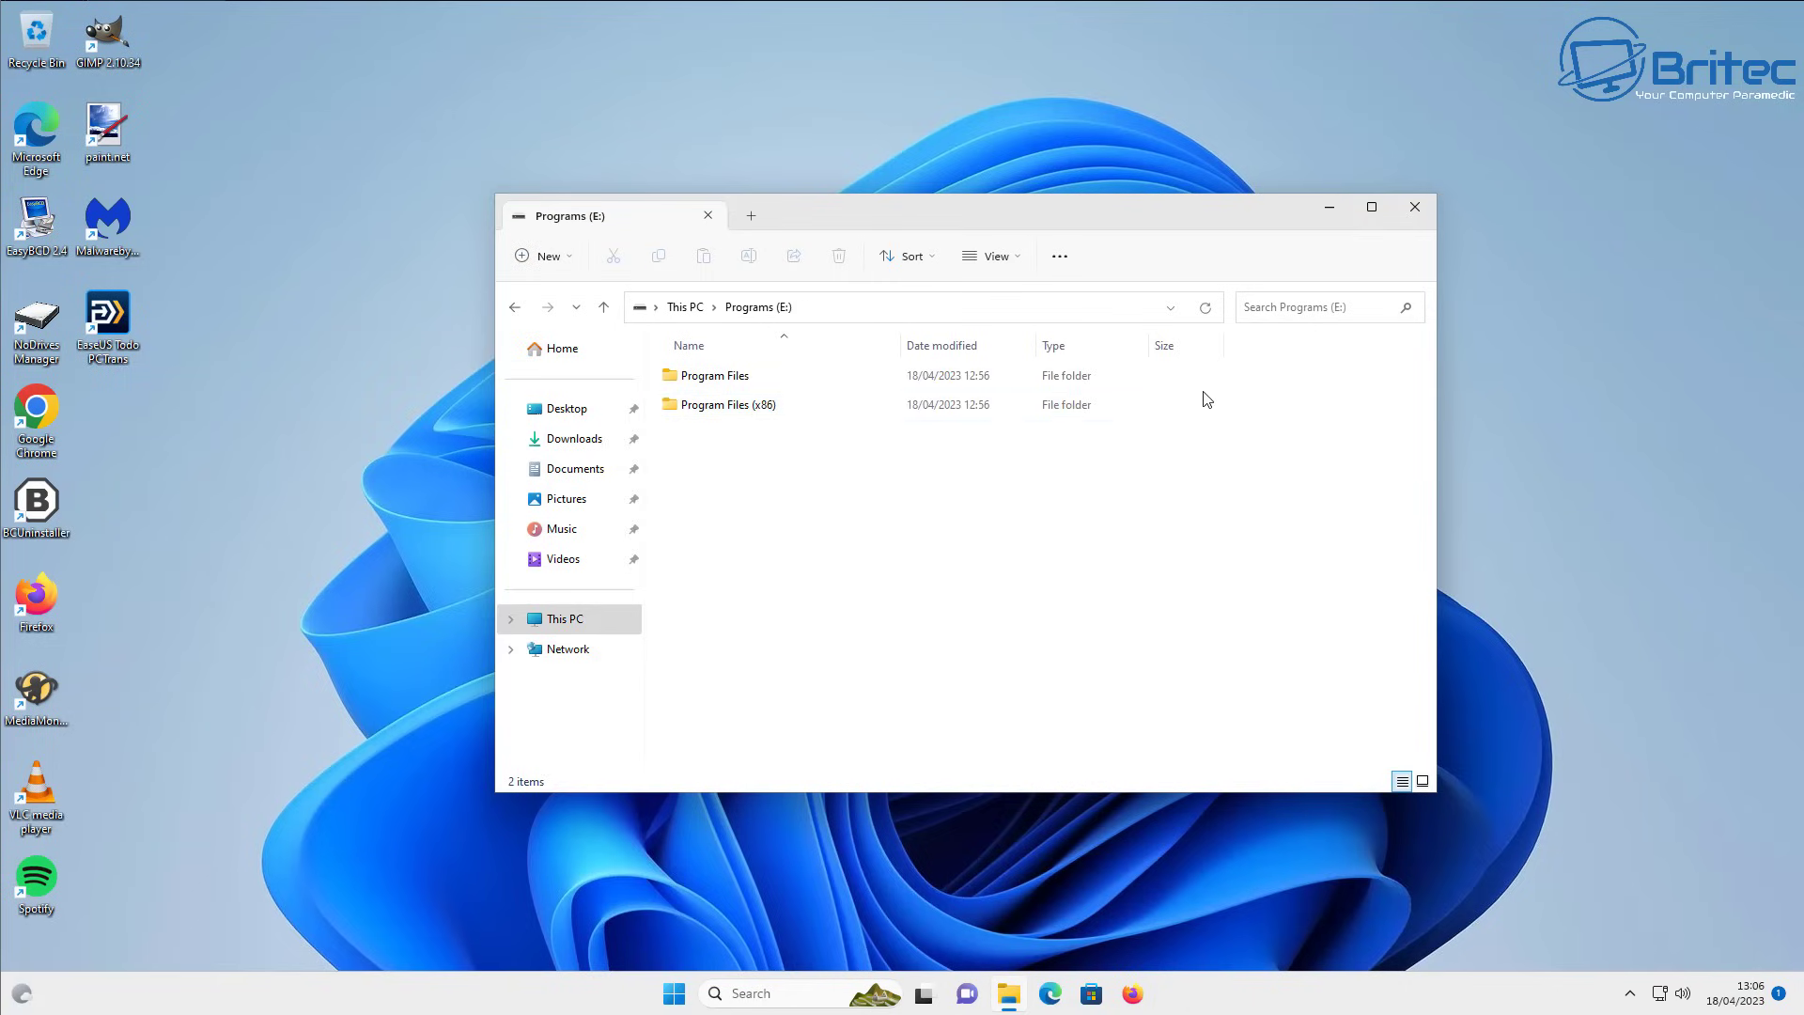
double_click(742, 379)
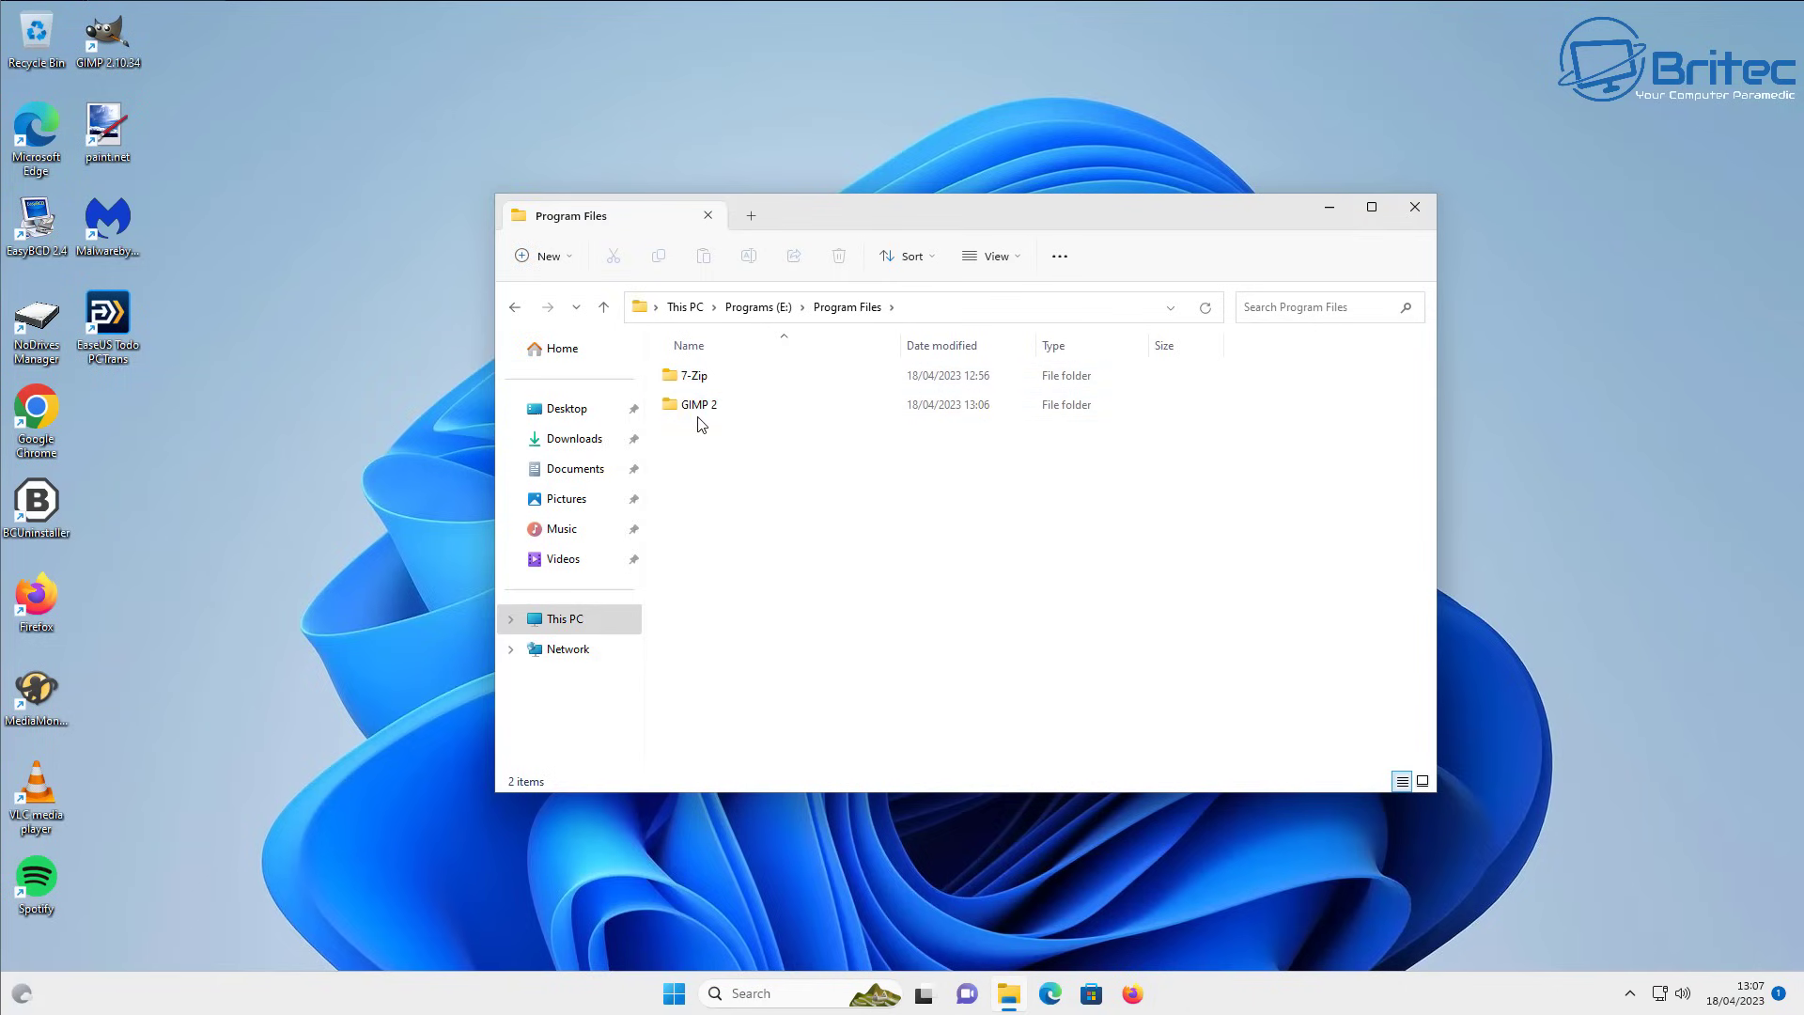
mouse_move(753, 416)
double_click(705, 405)
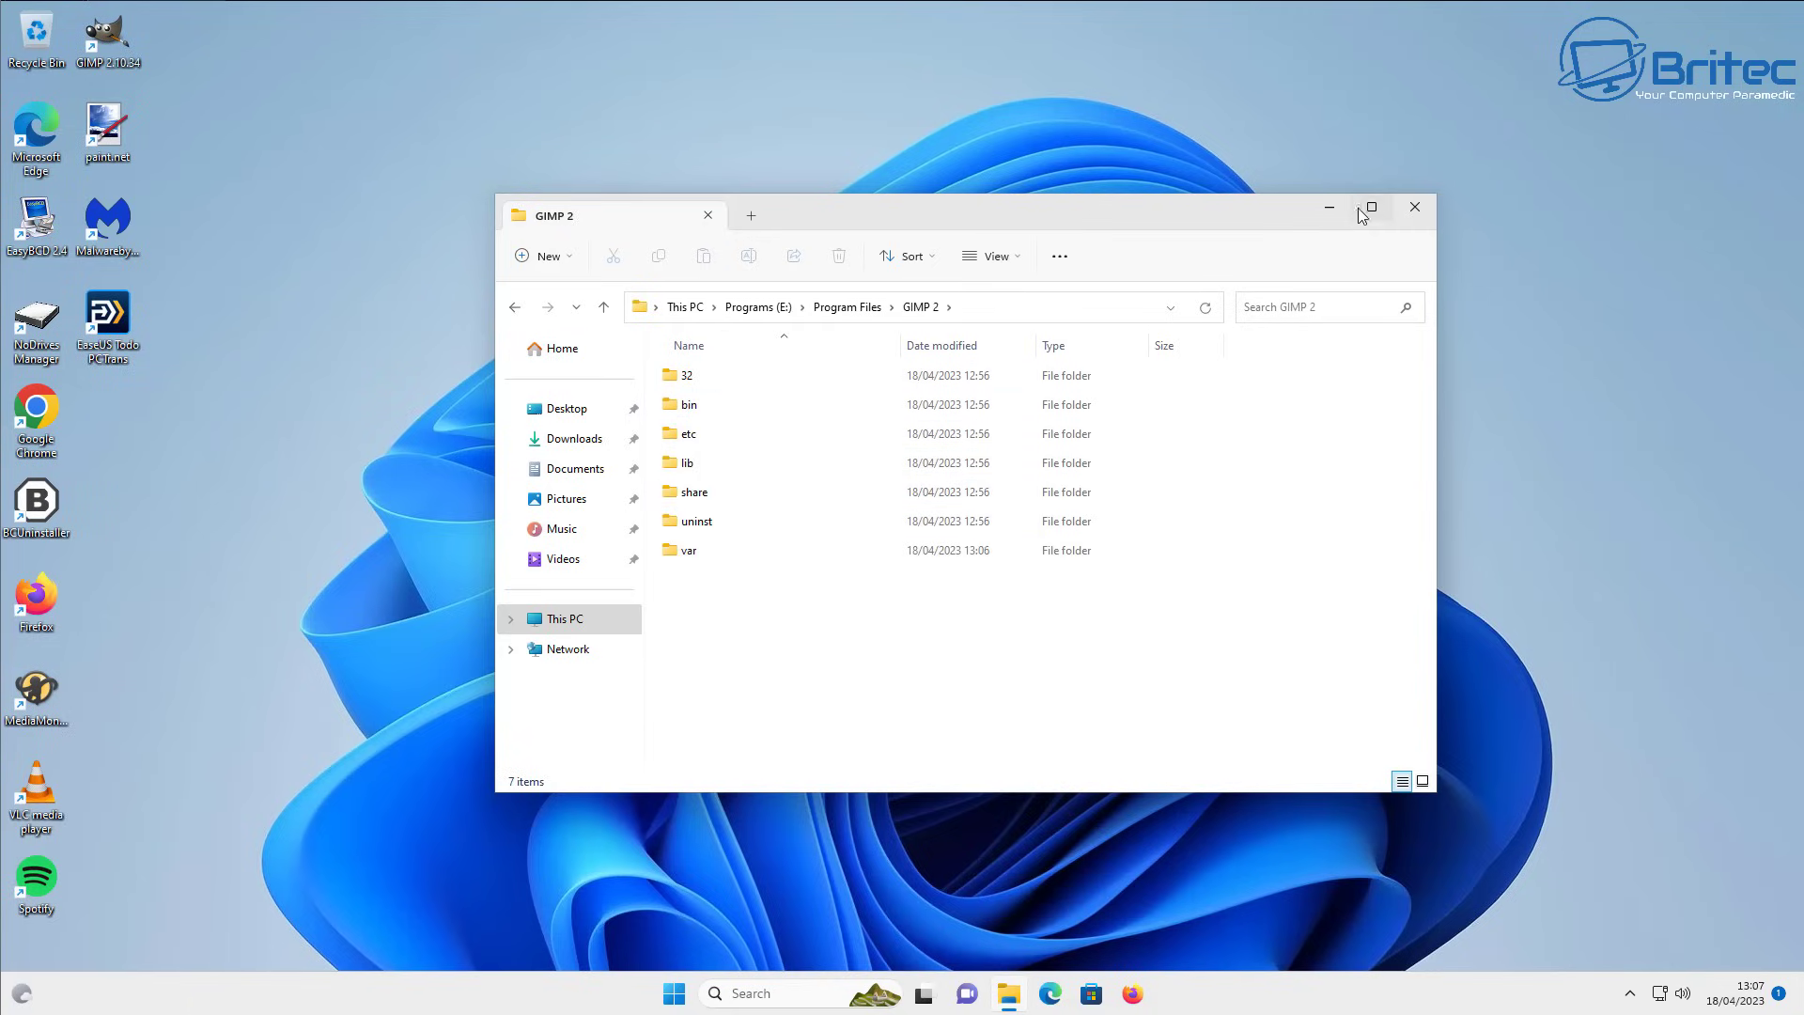
- Check C:\Program Files on Windows 11 (C:), where GIMP 2 is gone but Malwarebytes remains
left_click(565, 625)
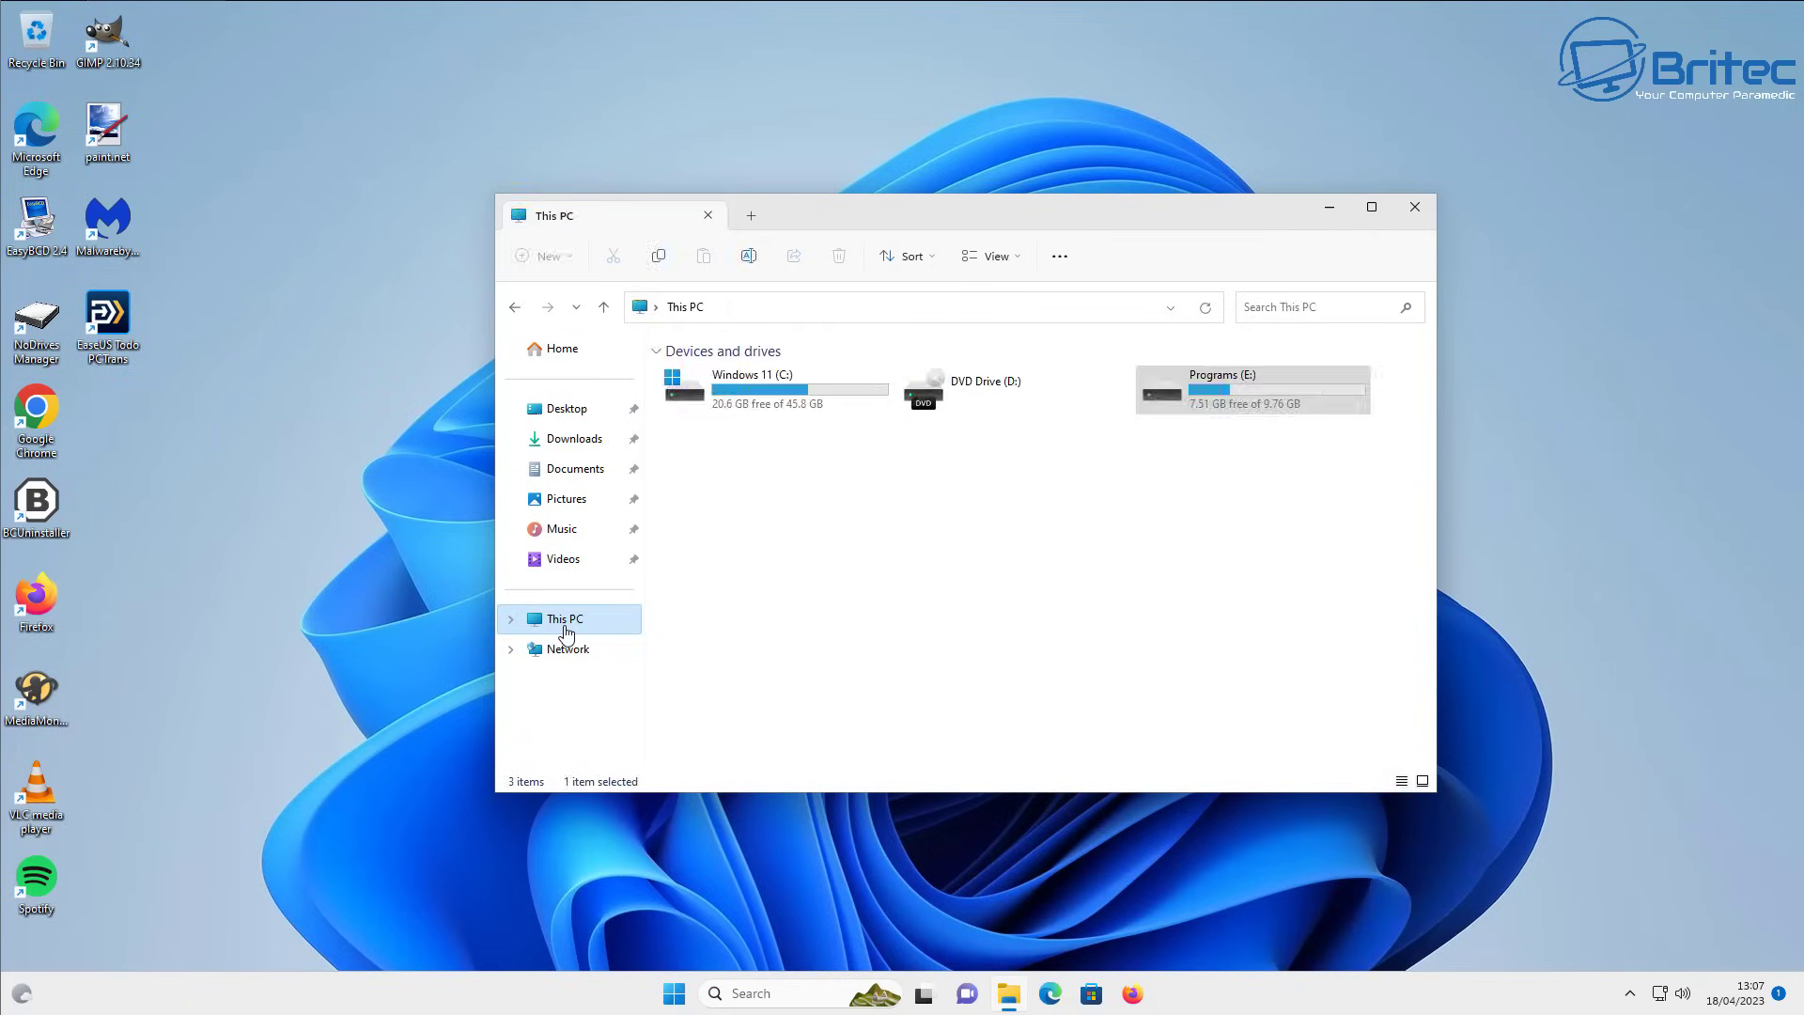
double_click(765, 406)
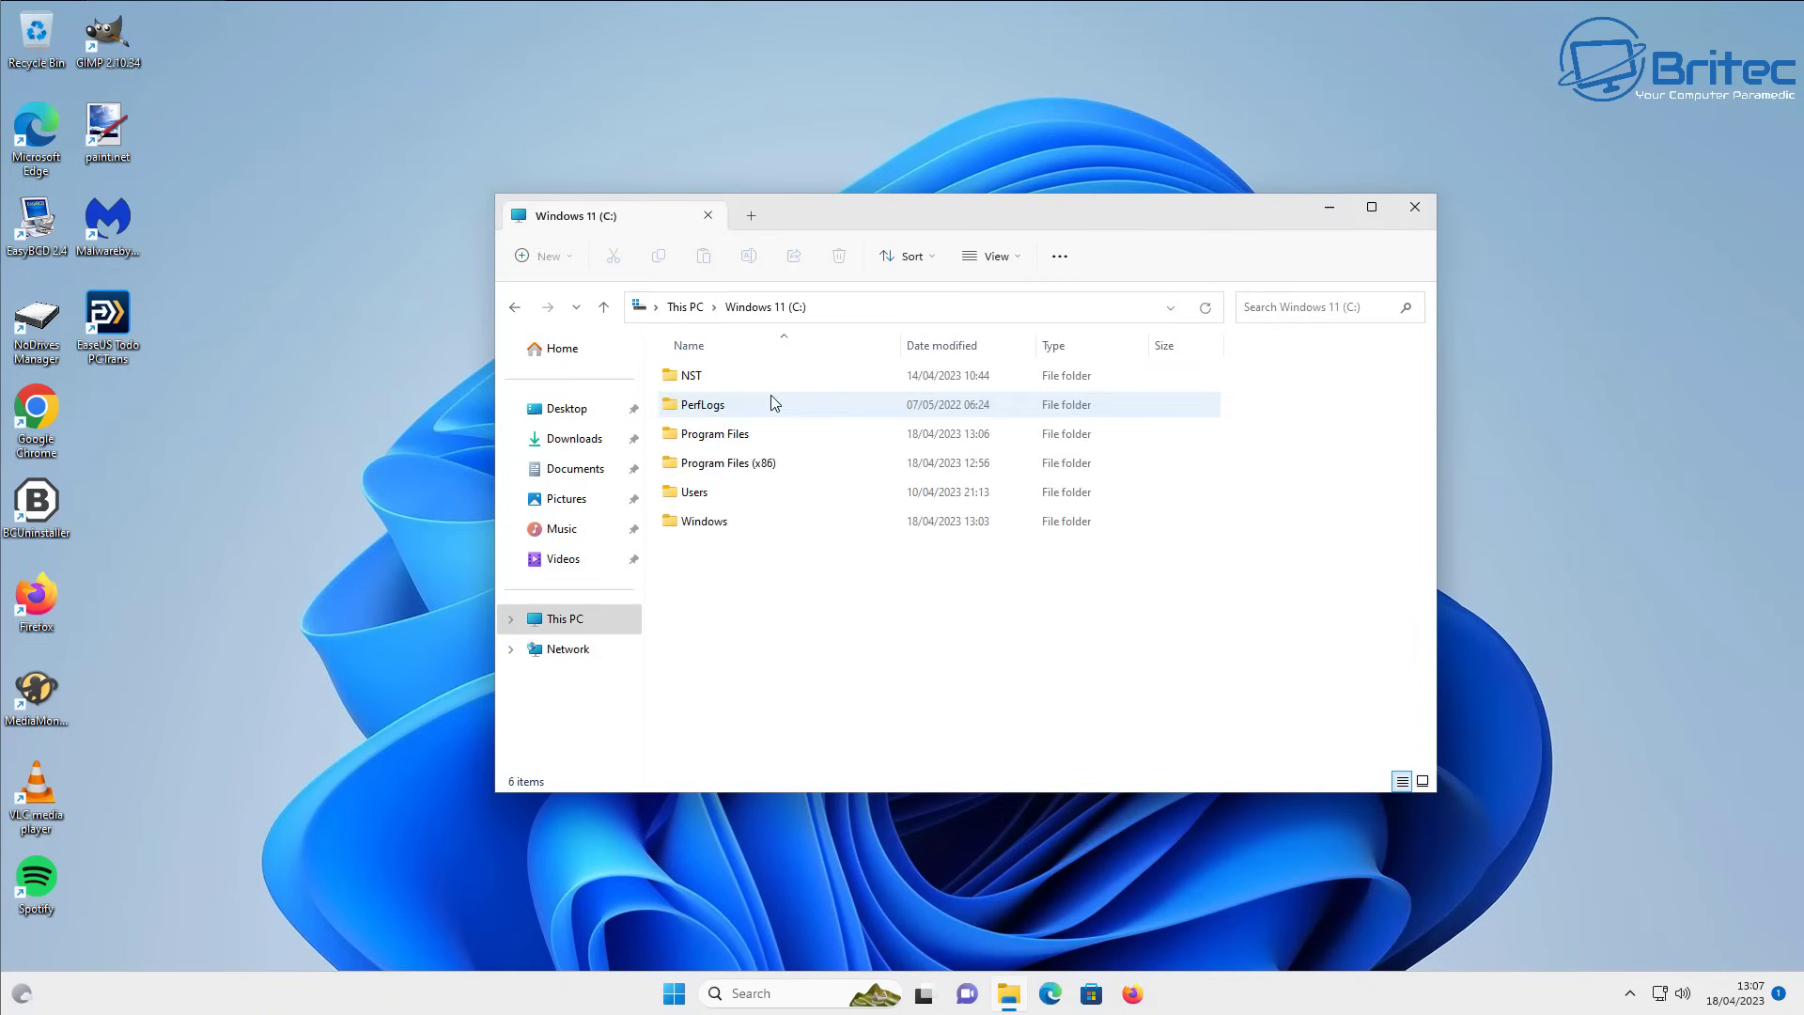
double_click(738, 434)
scroll(761, 612, "down", 2)
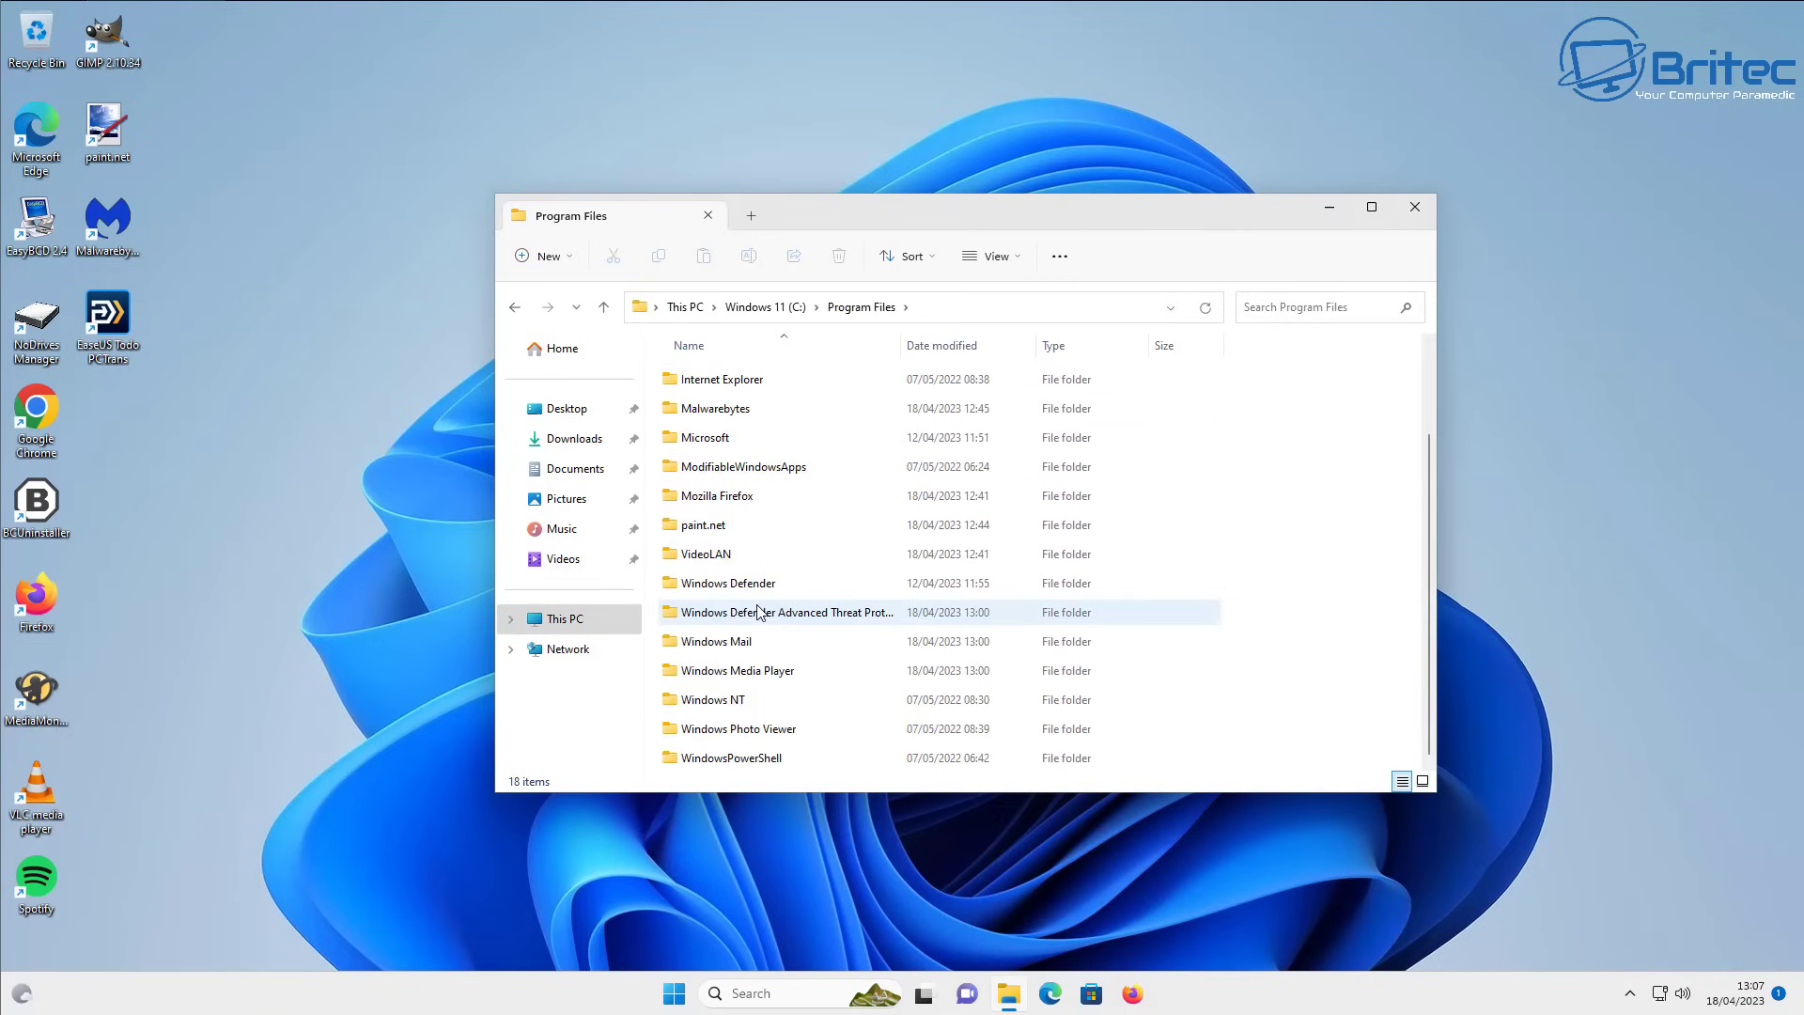
scroll(760, 612, "up", 2)
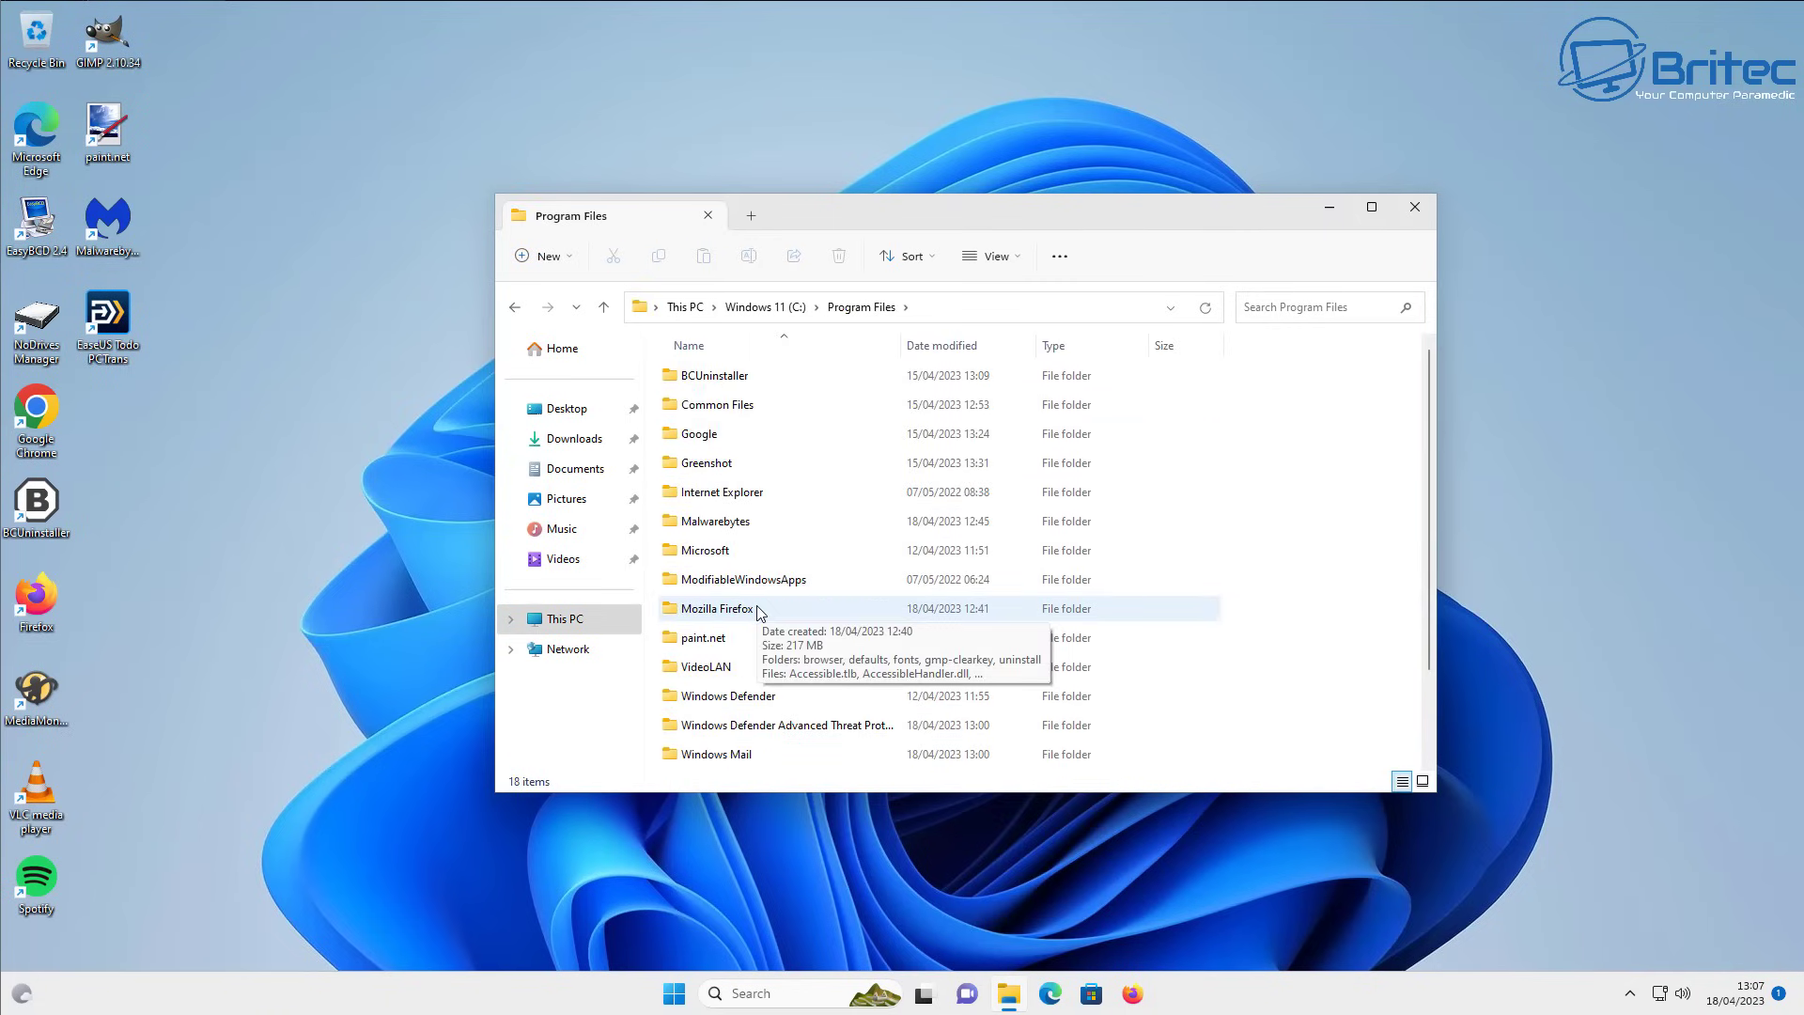
scroll(772, 648, "down", 2)
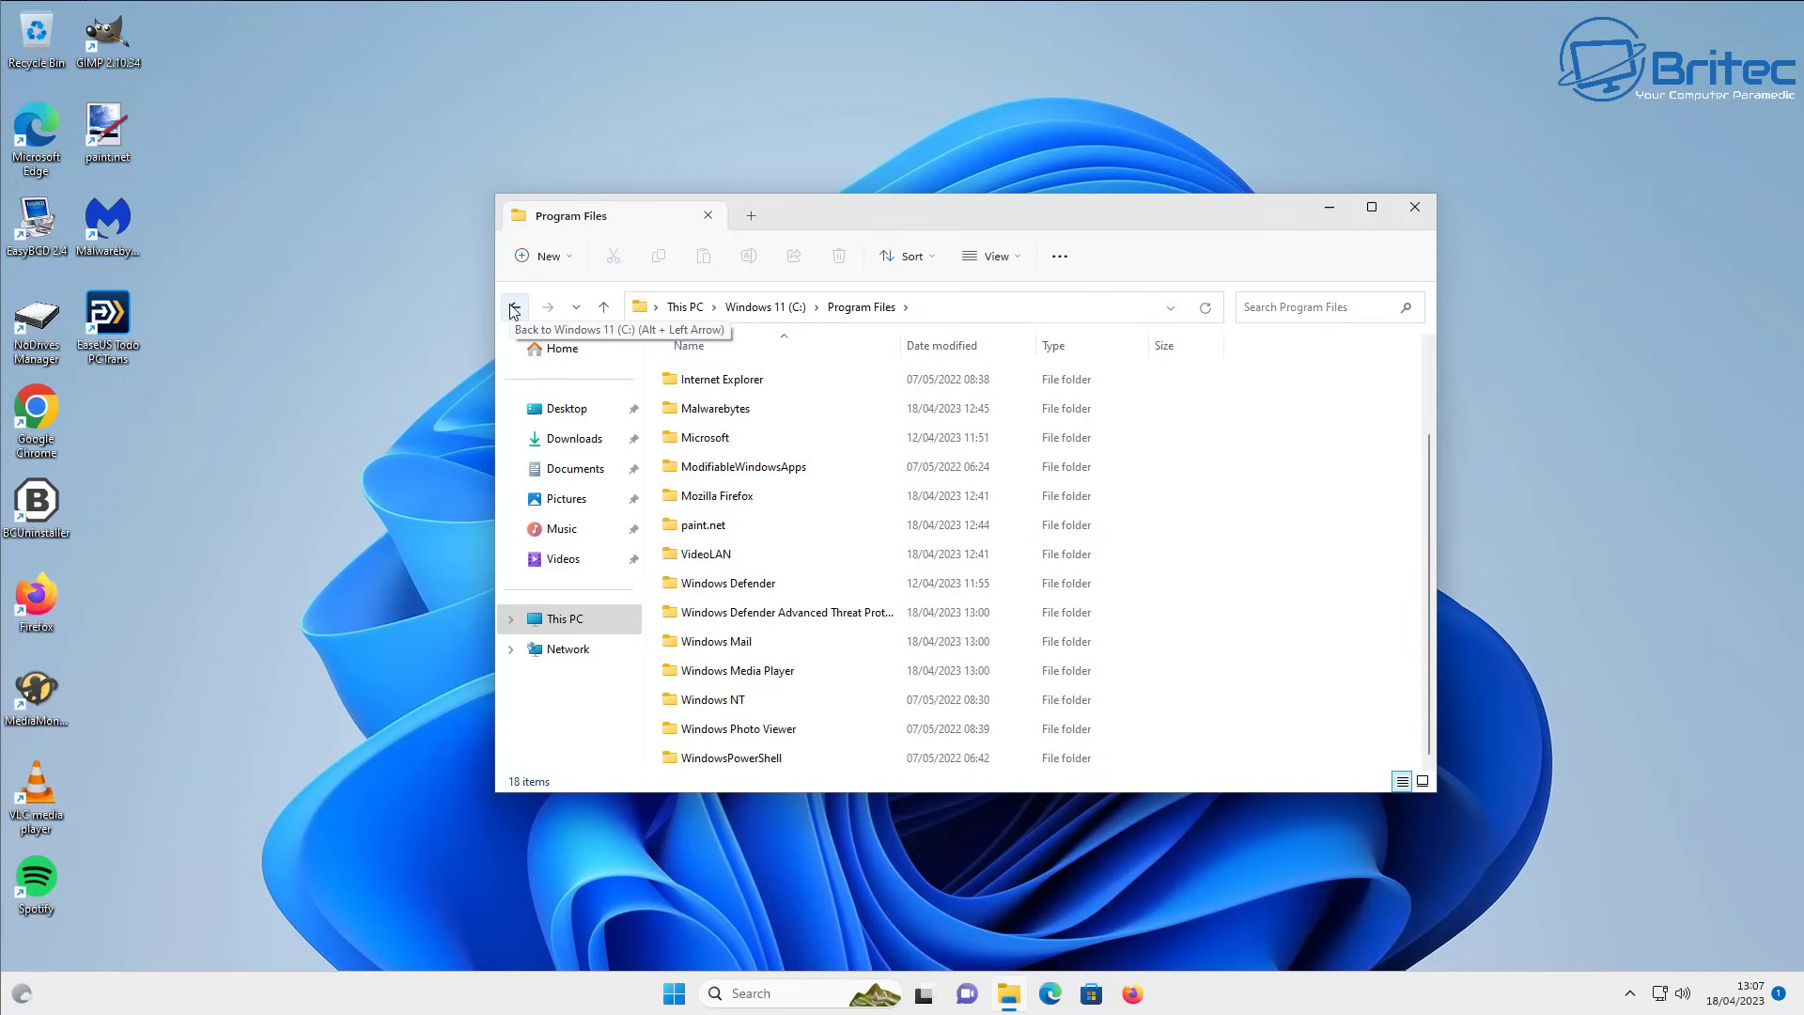
- Close File Explorer and quit Malwarebytes from the system tray
left_click(1413, 215)
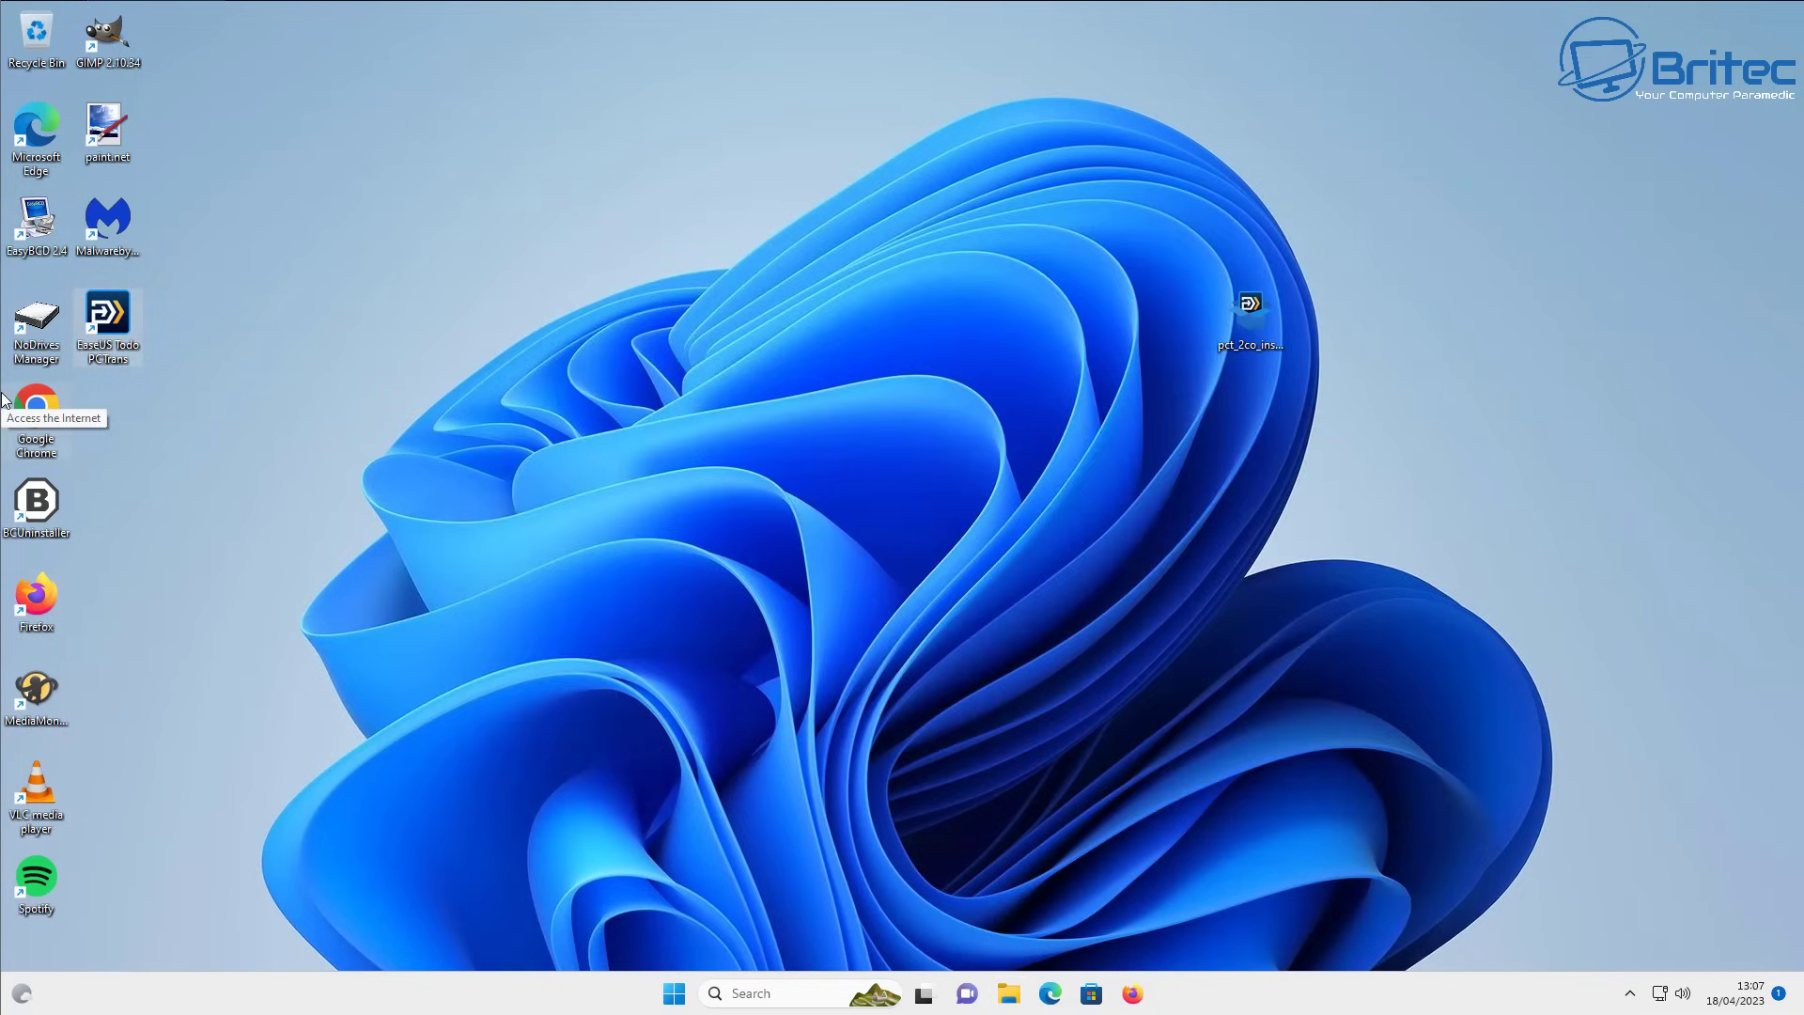
left_click(1633, 994)
right_click(1689, 942)
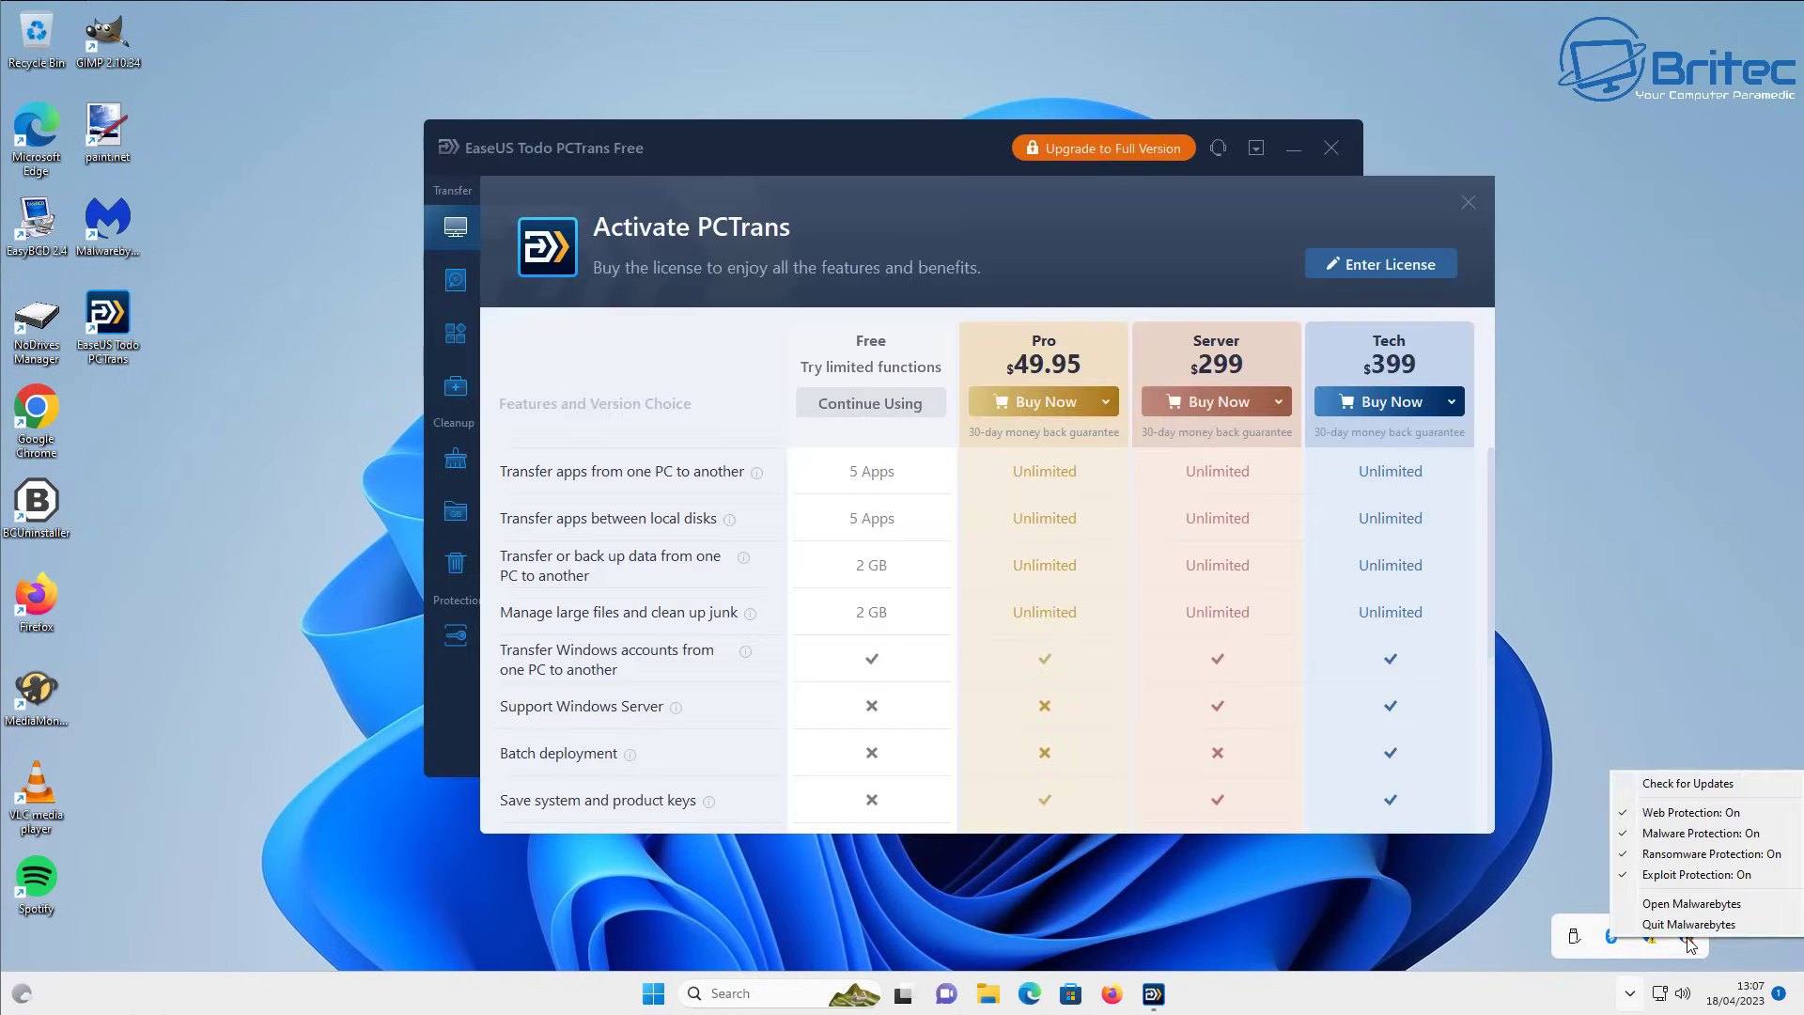
left_click(1689, 944)
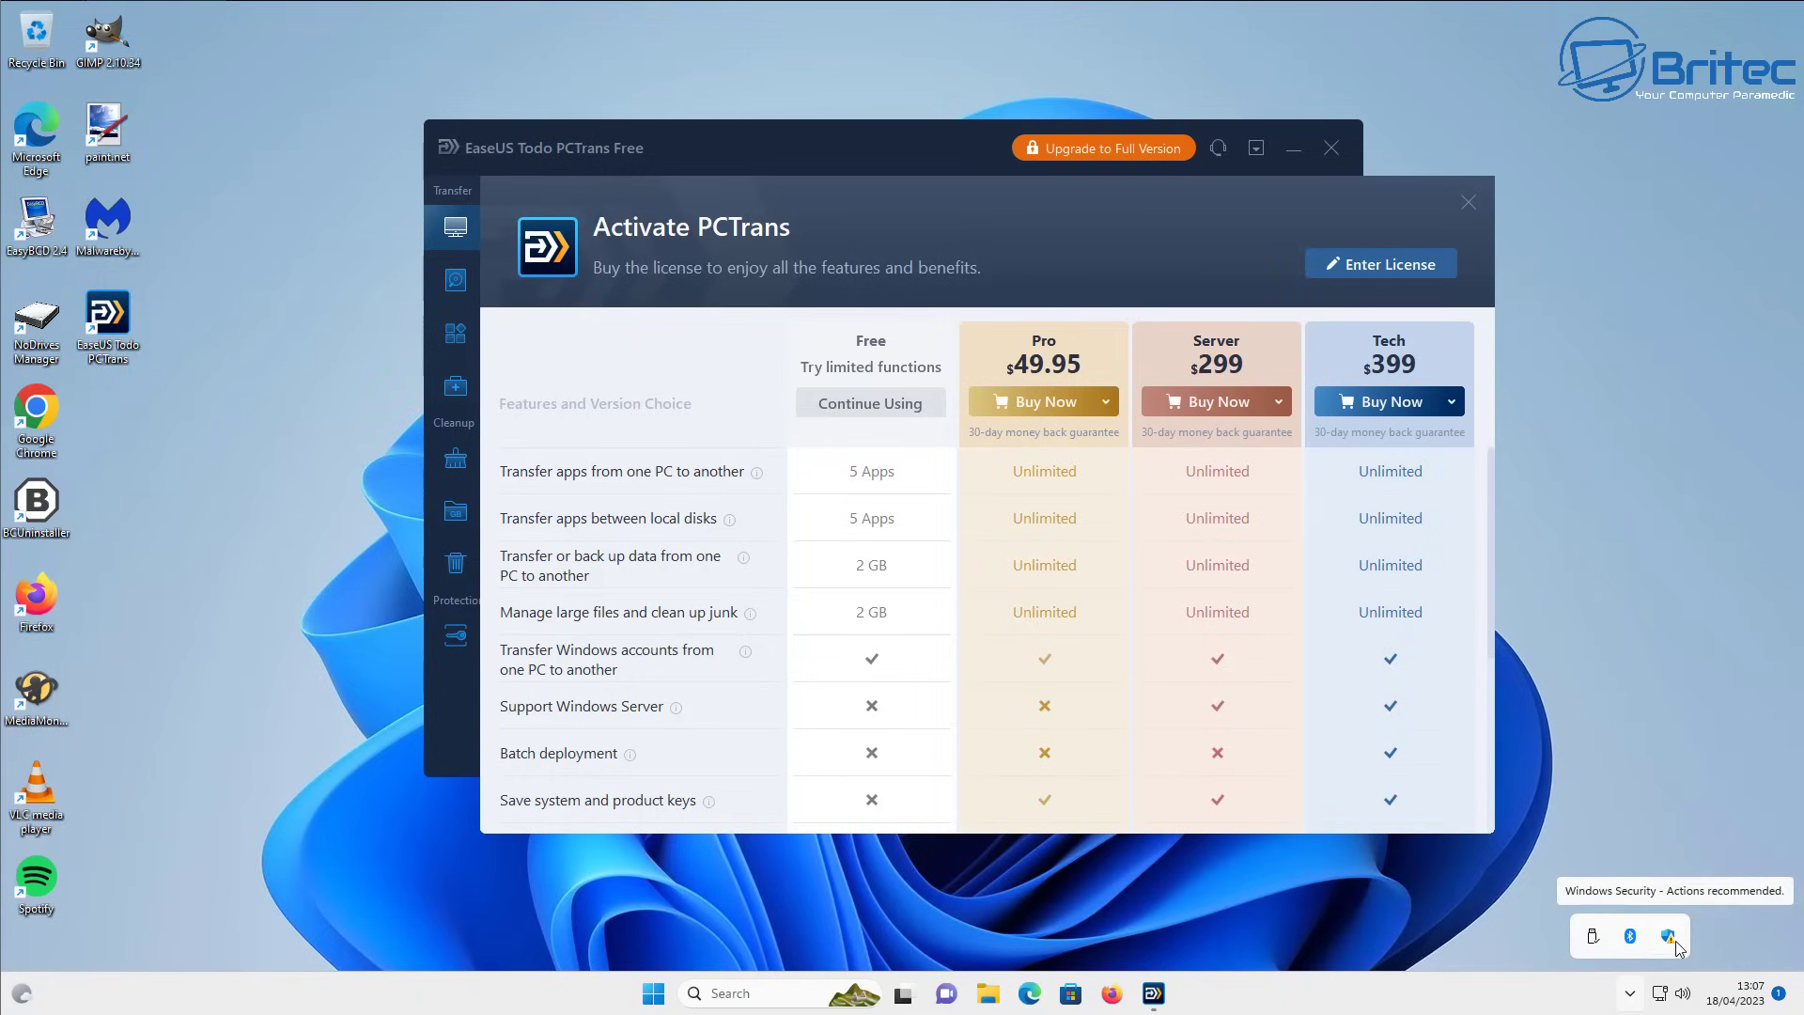
- In PCTrans App Migration, tick only Malwarebytes for transfer to E:\, freeing 813.16 MB
left_click(1469, 202)
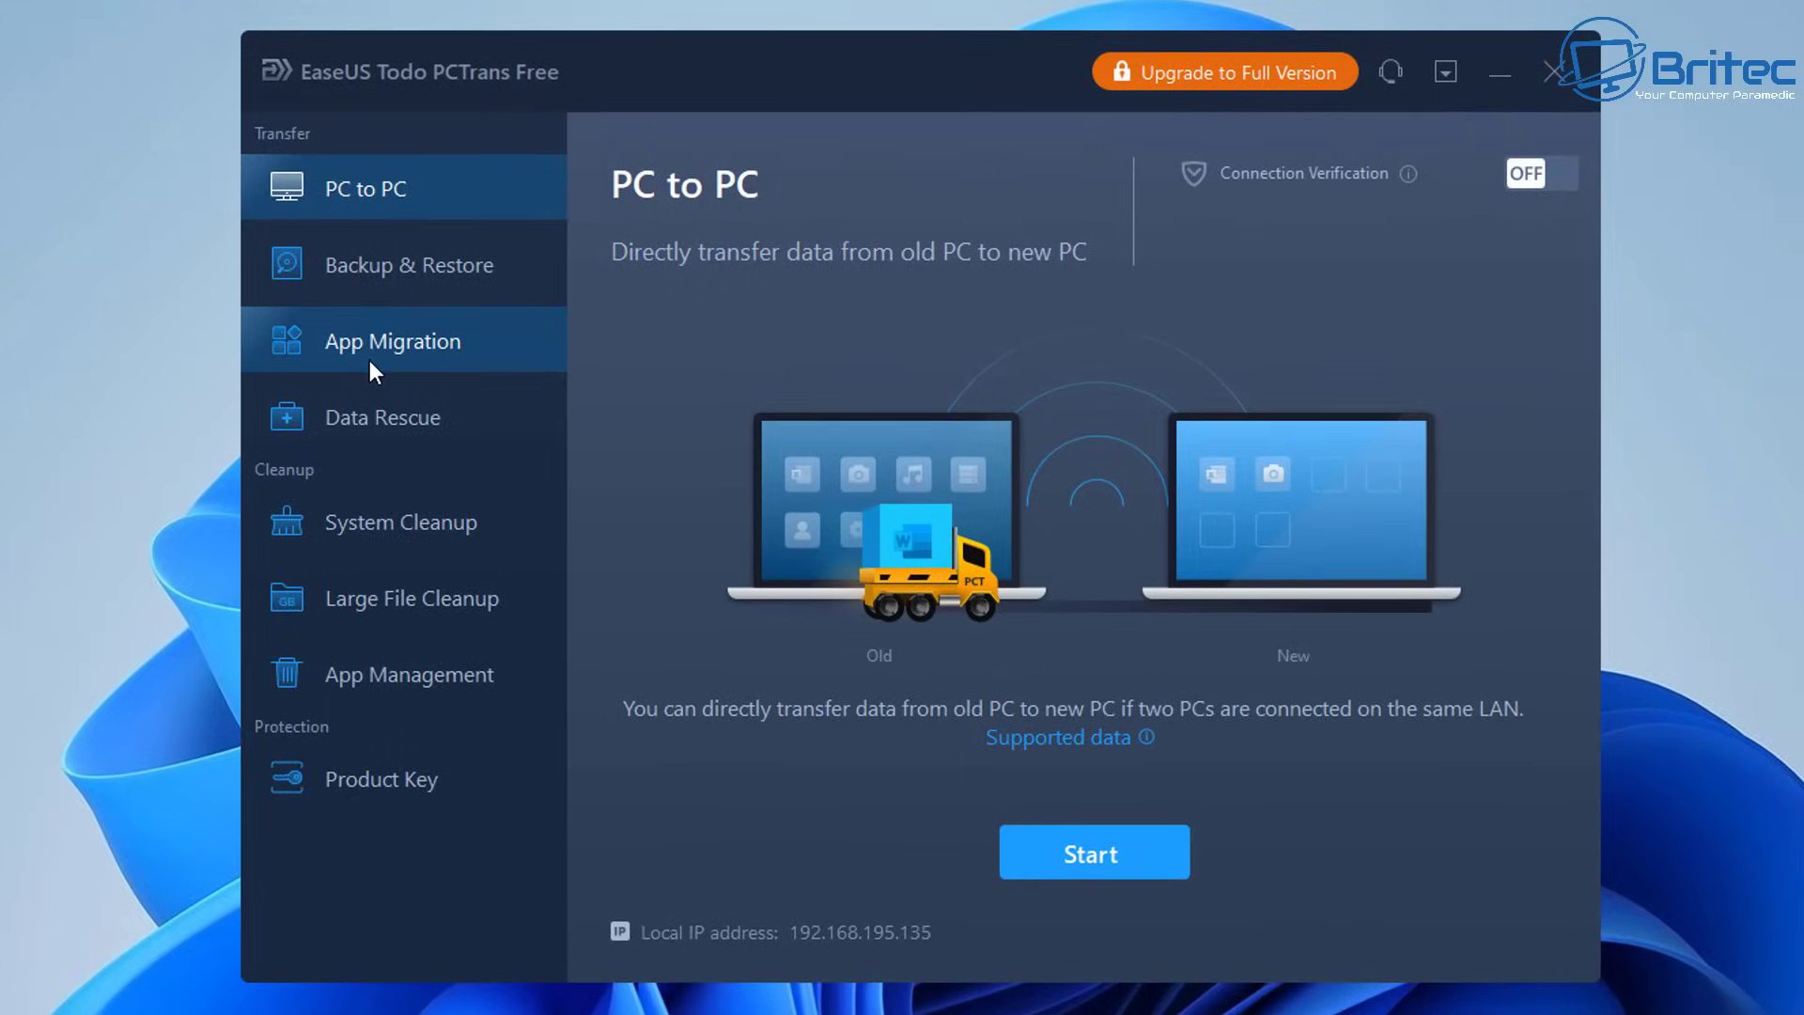
left_click(505, 348)
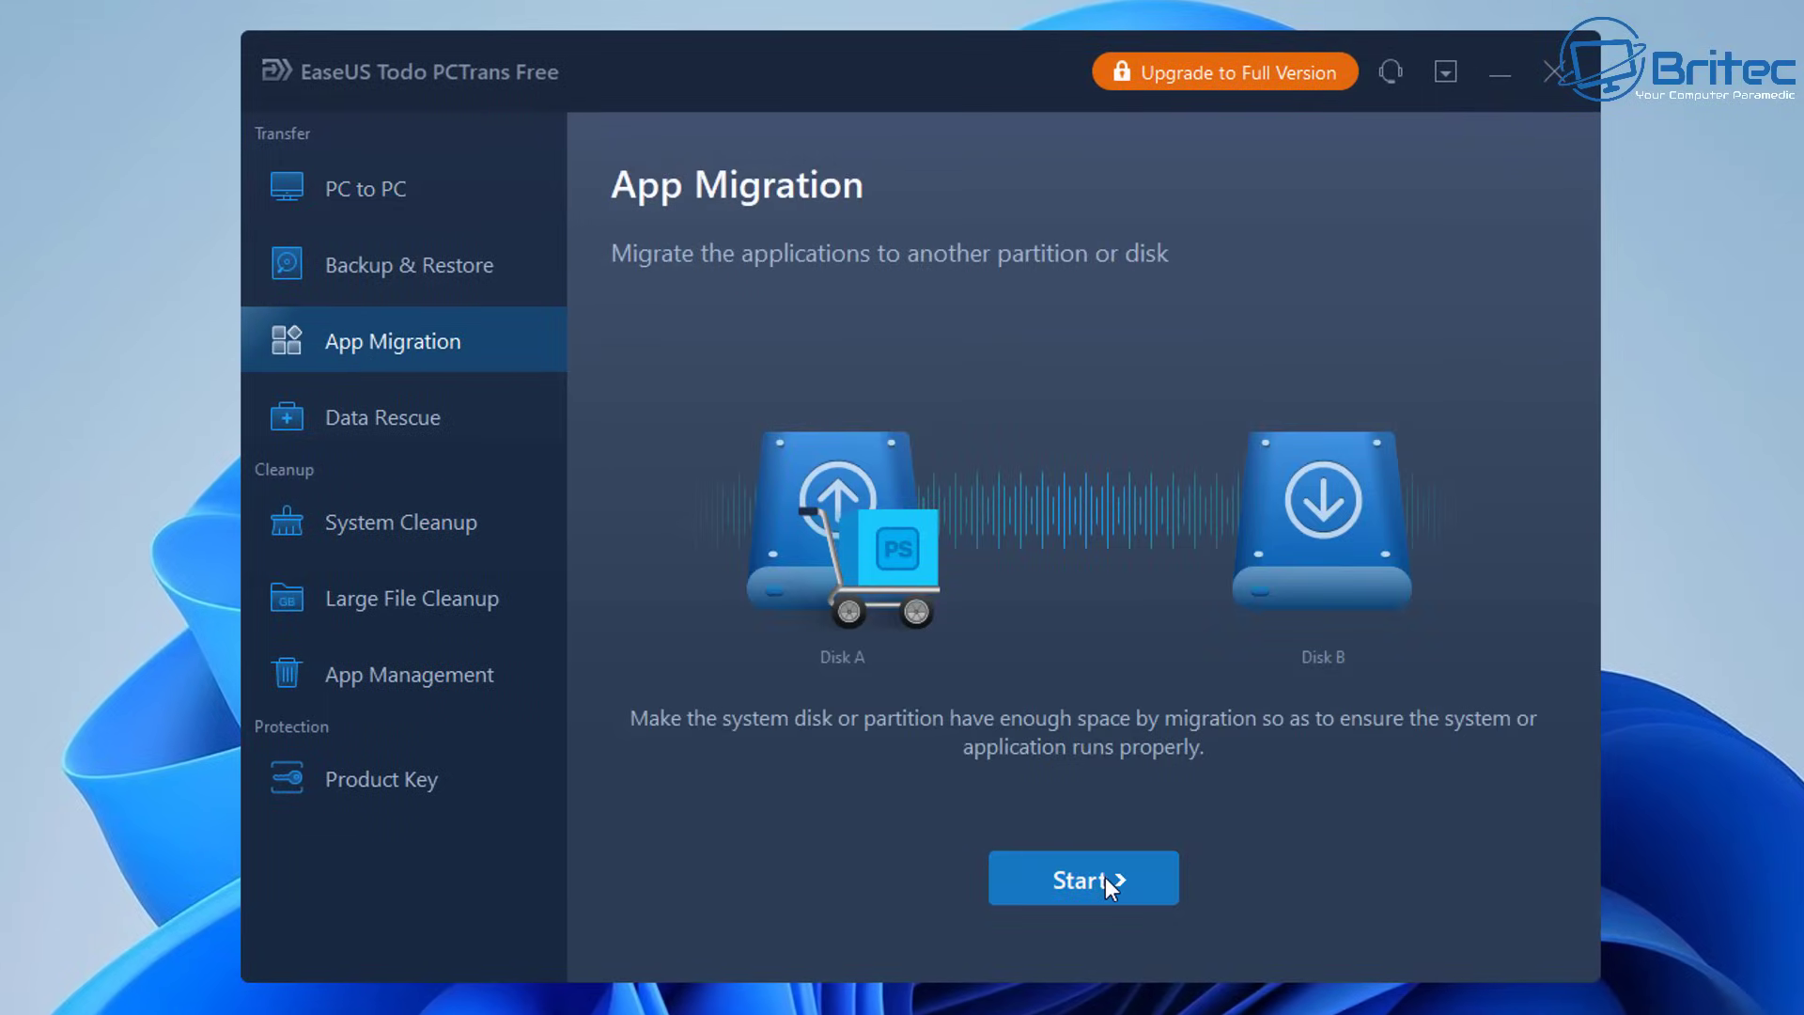
left_click(1060, 889)
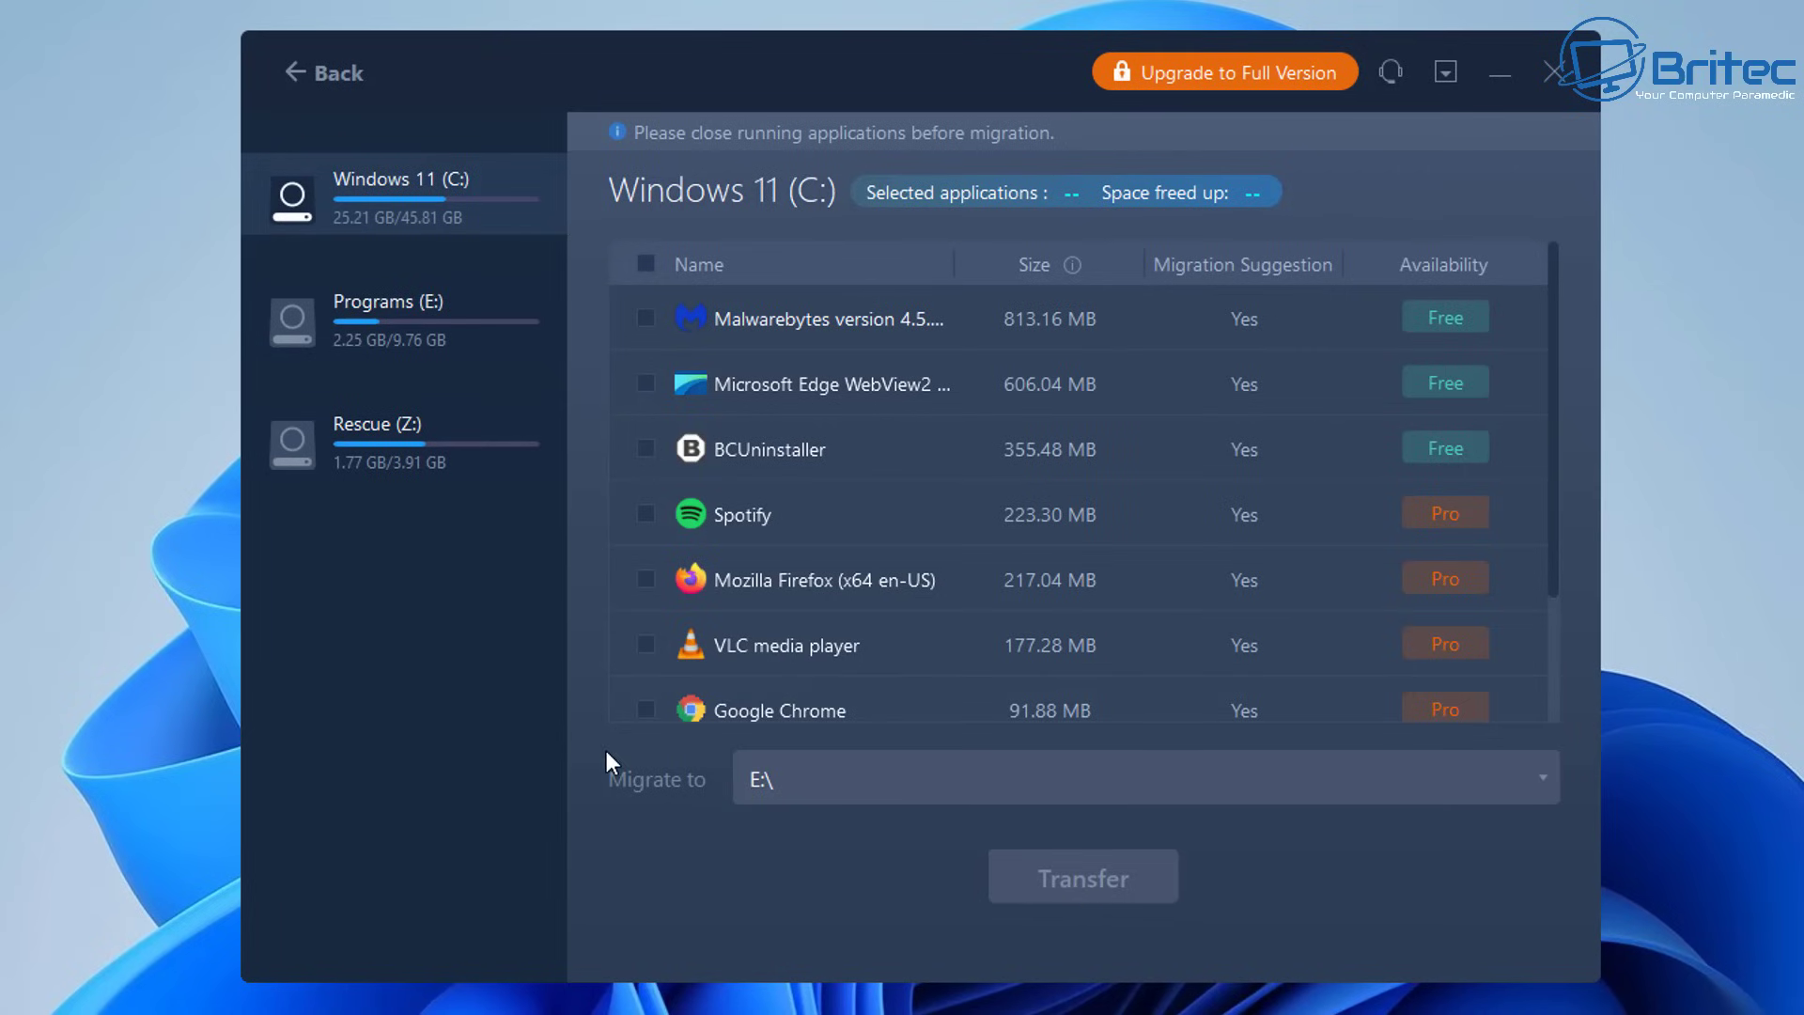
left_click(647, 320)
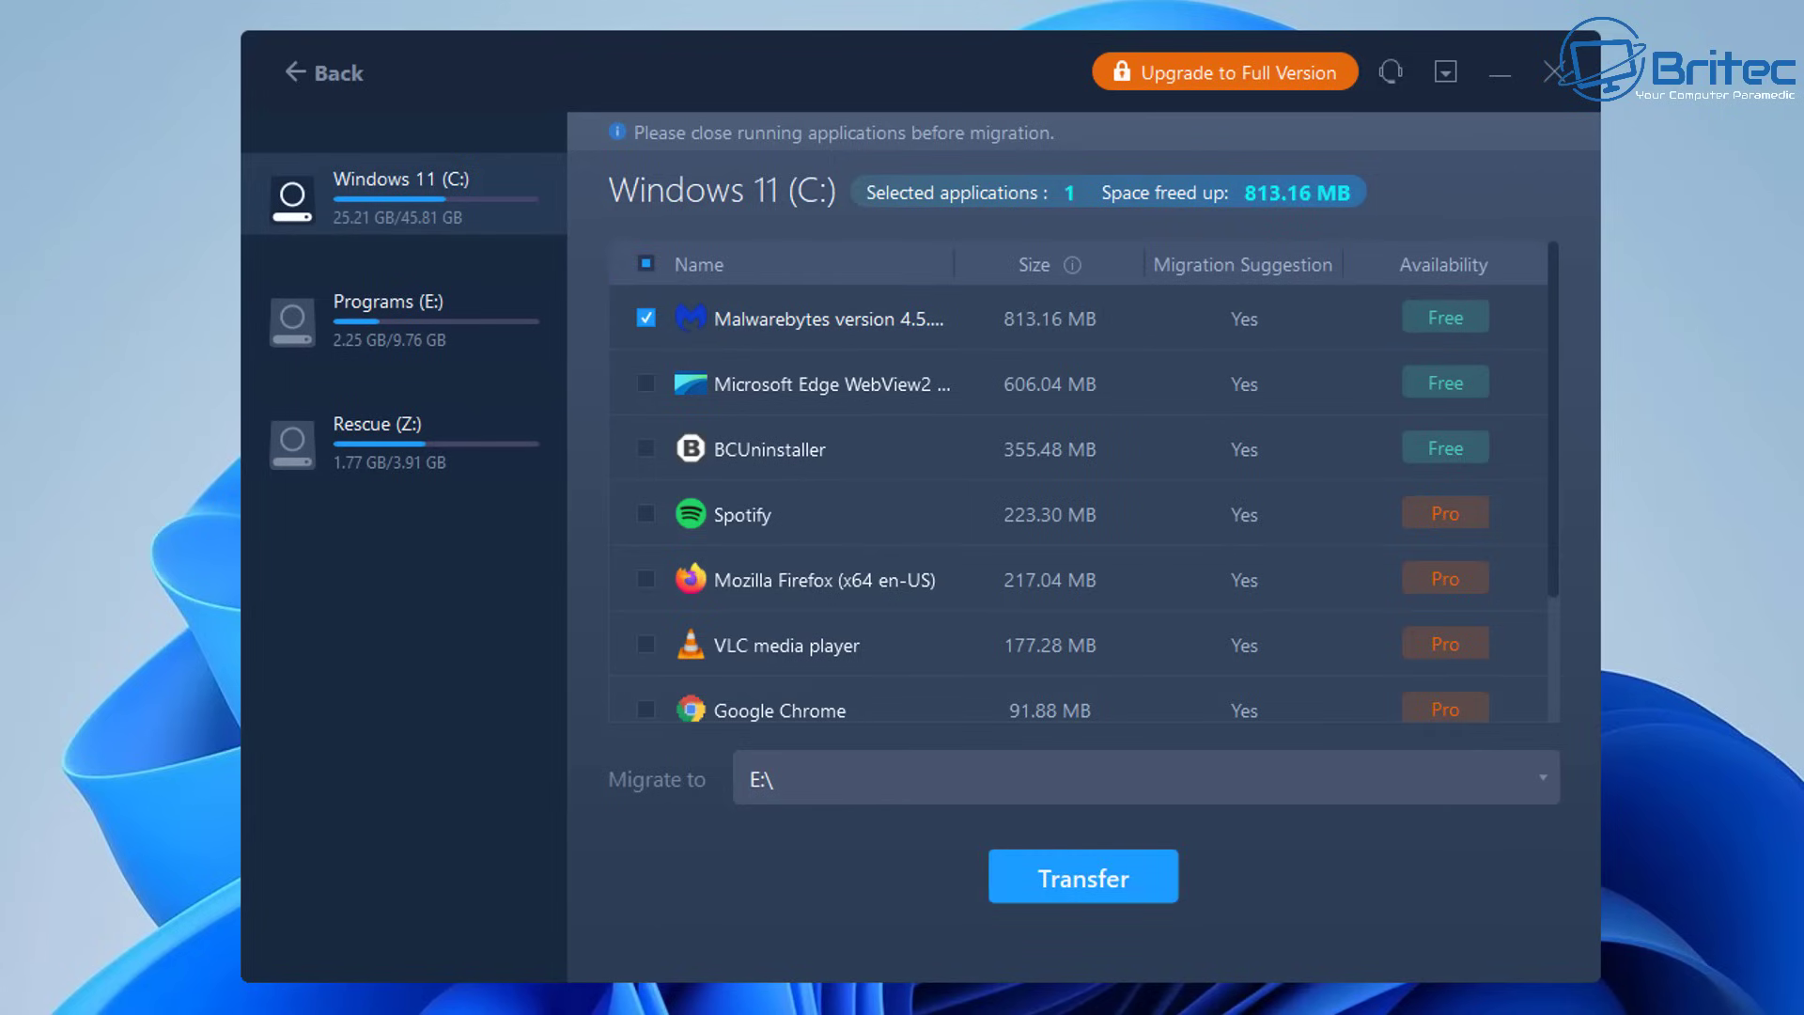
key("super+x")
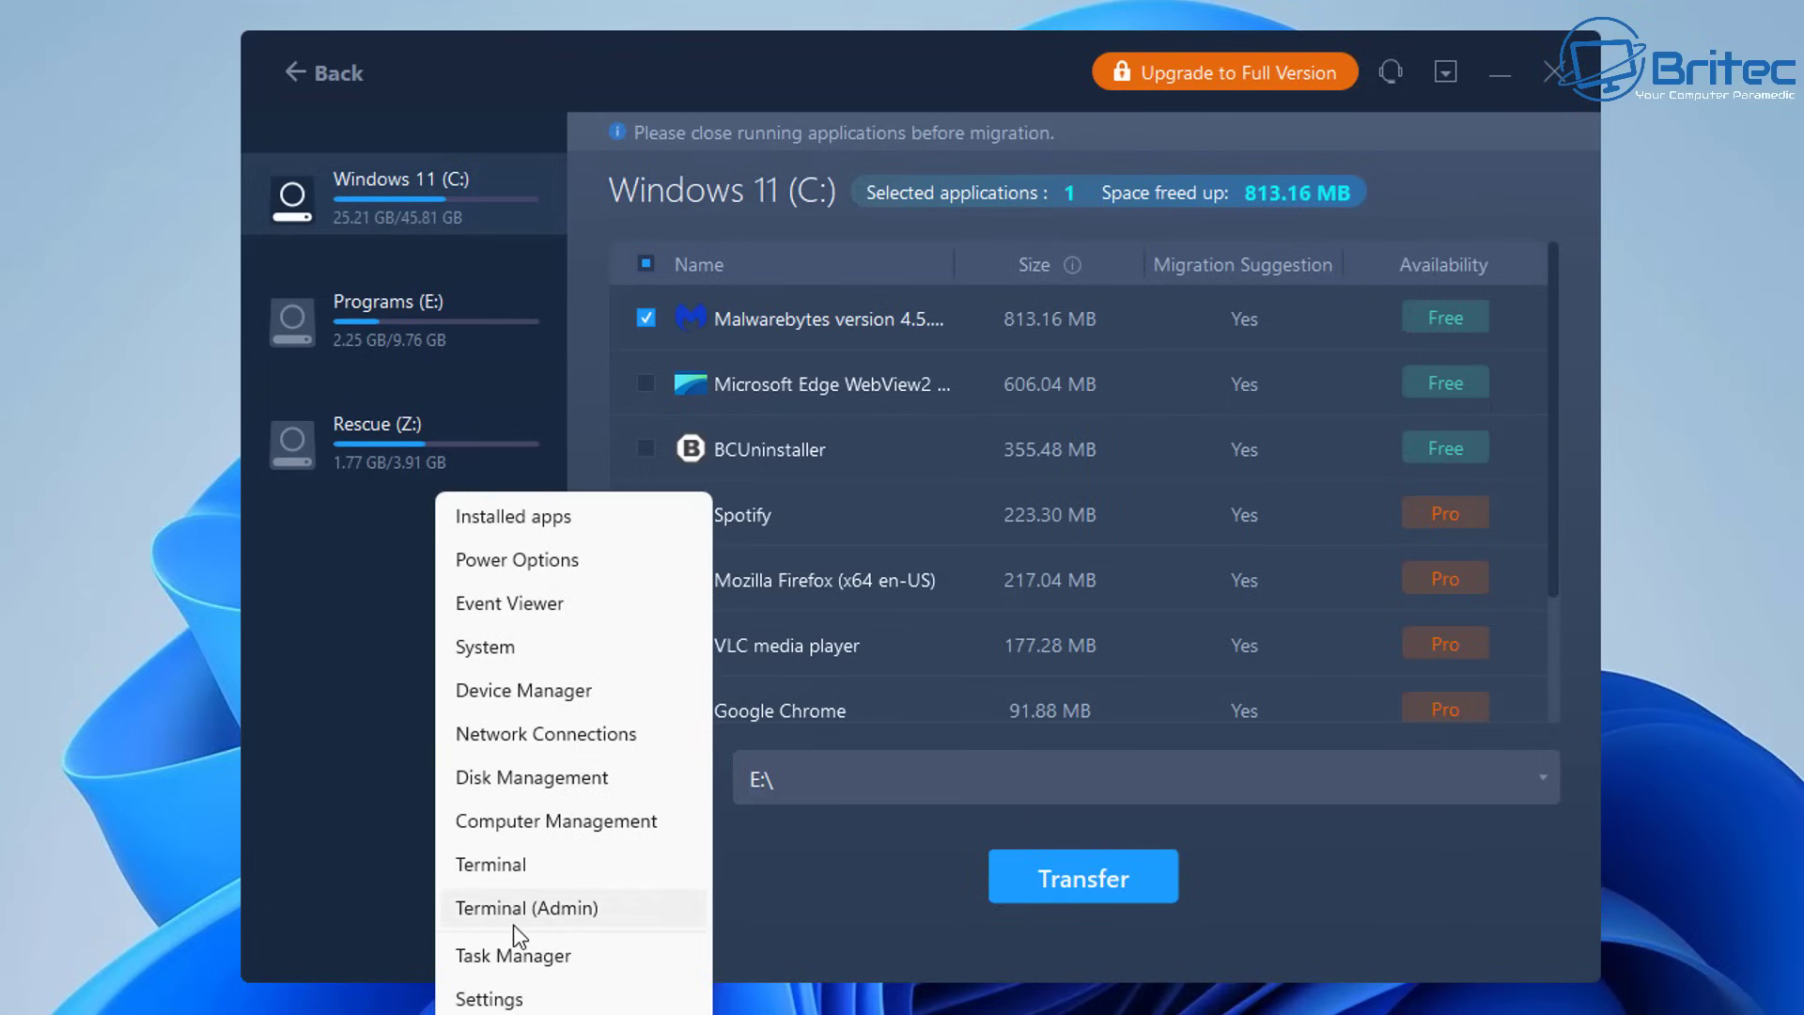
left_click(508, 957)
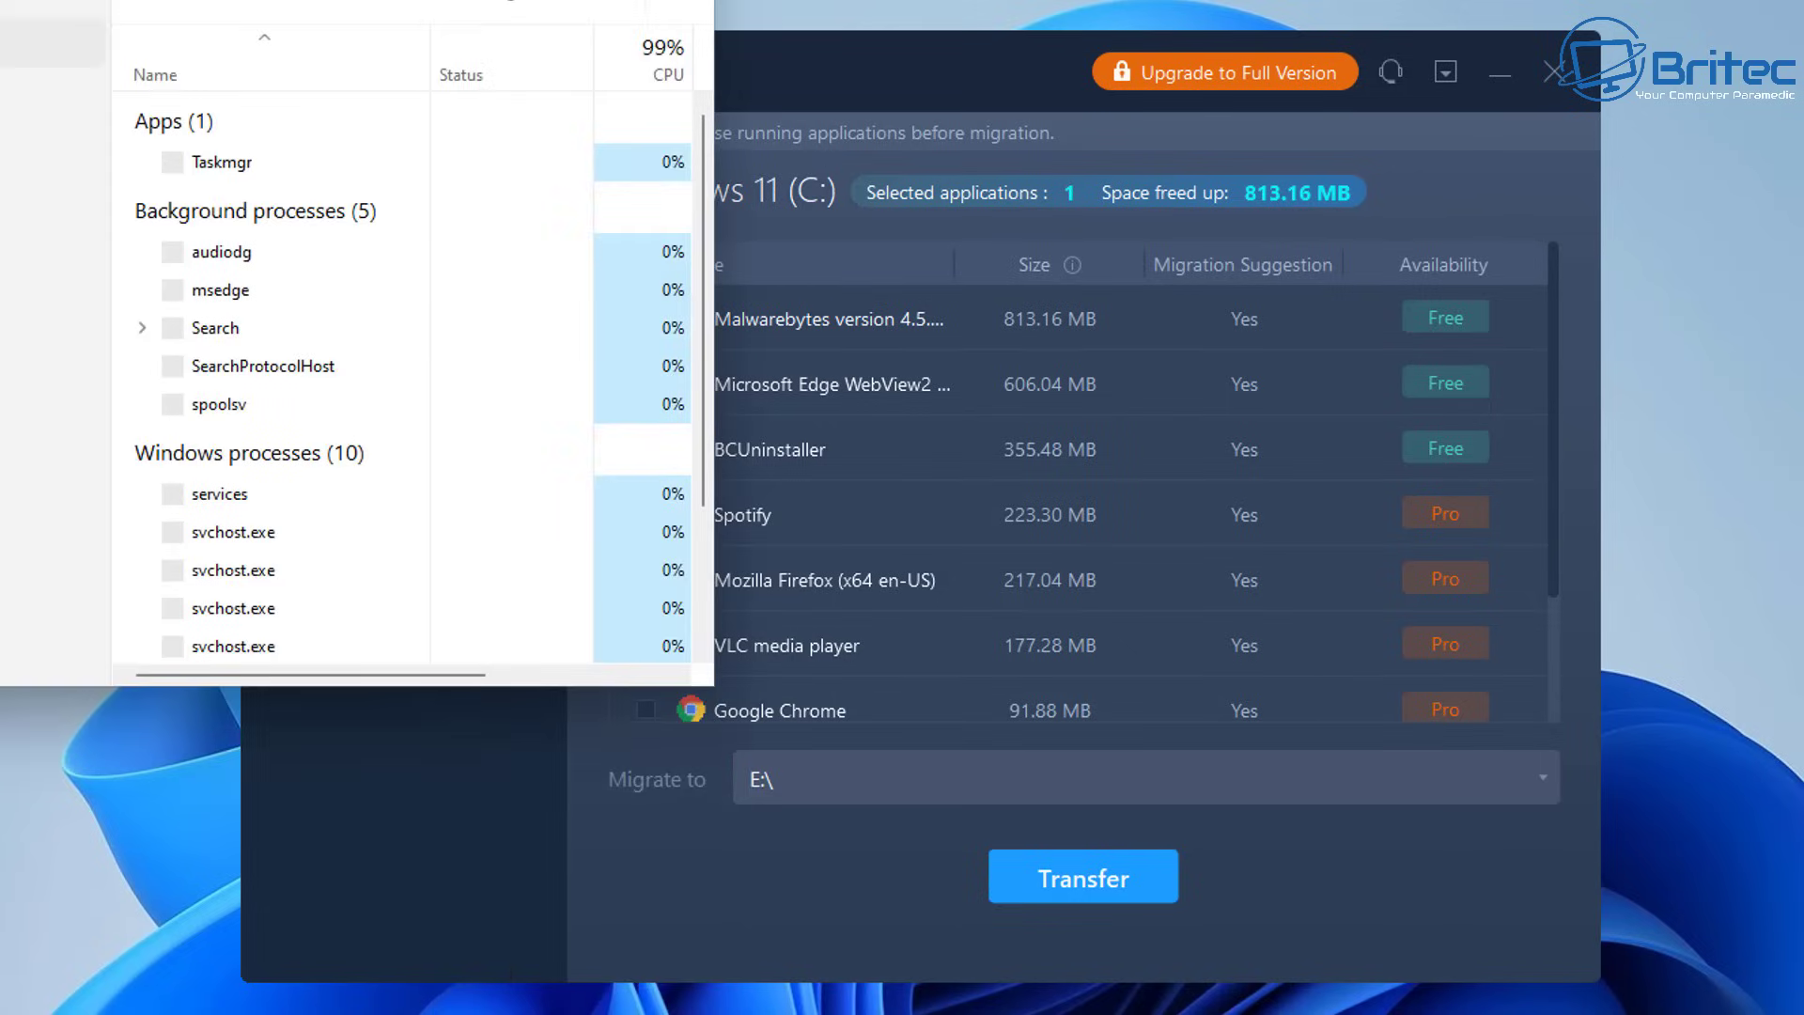
left_click_drag(432, 5, 1141, 113)
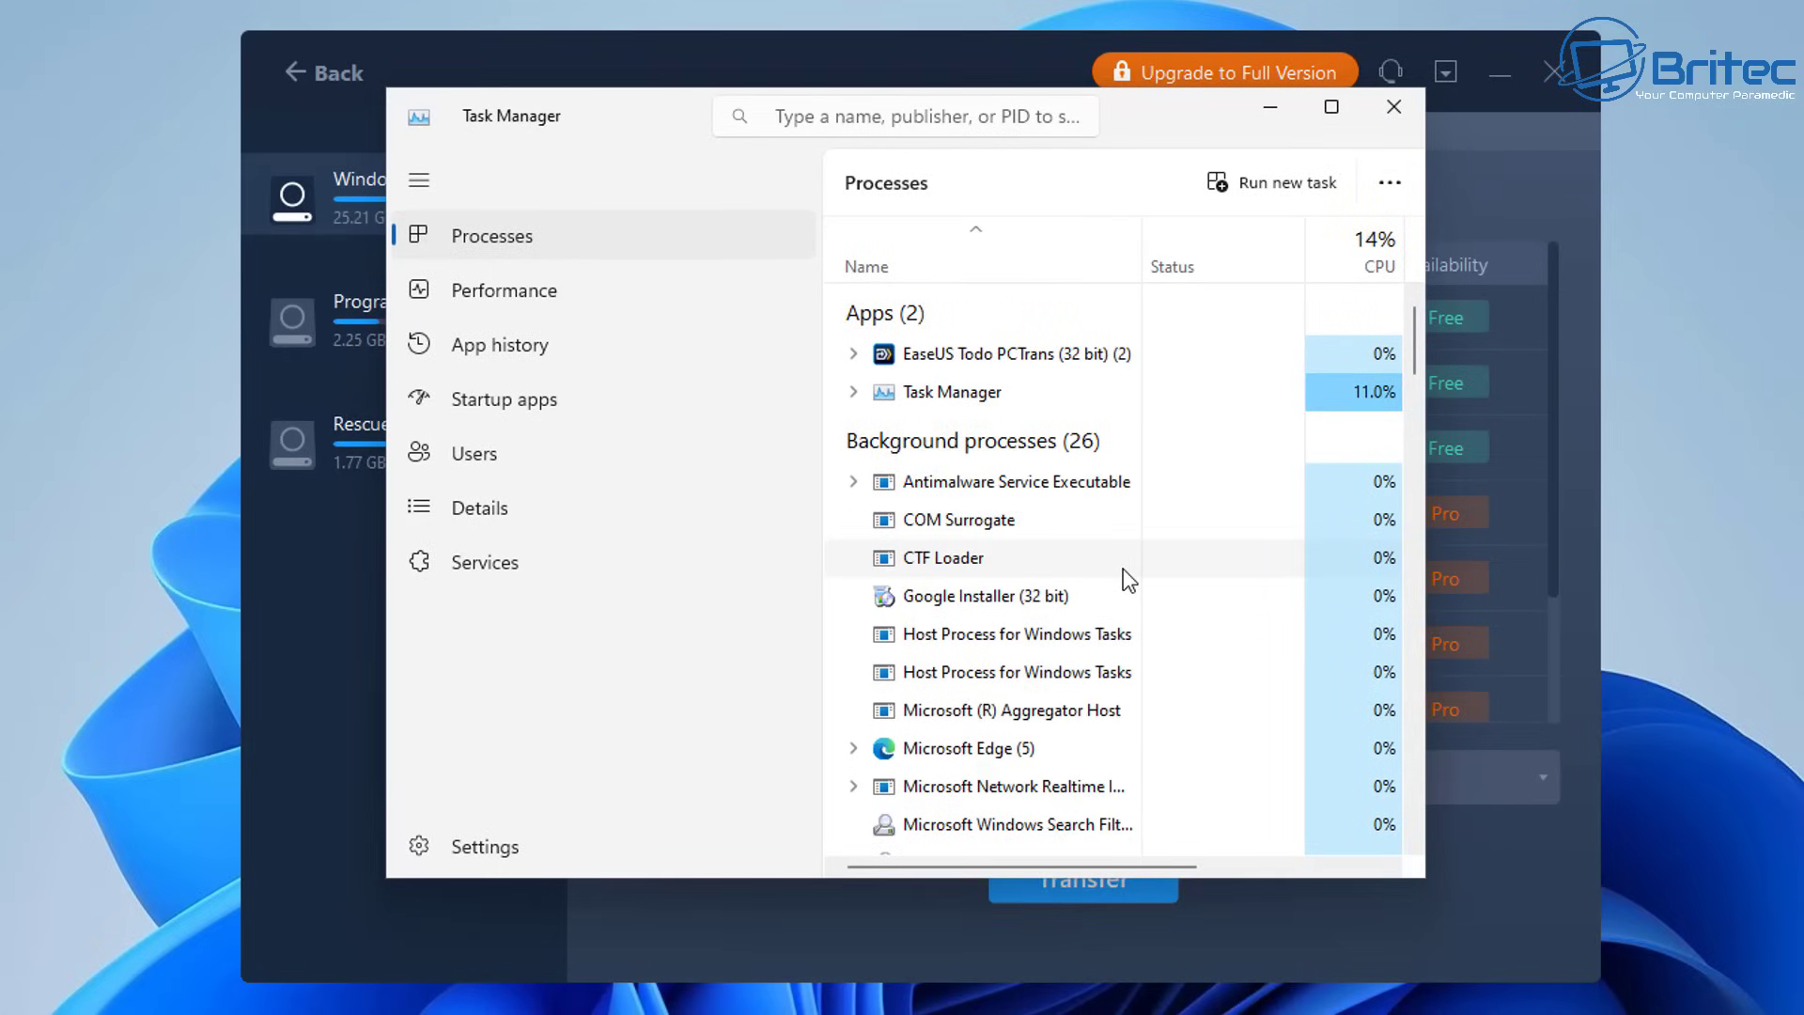
scroll(1122, 583, "down", 2)
scroll(1121, 588, "down", 3)
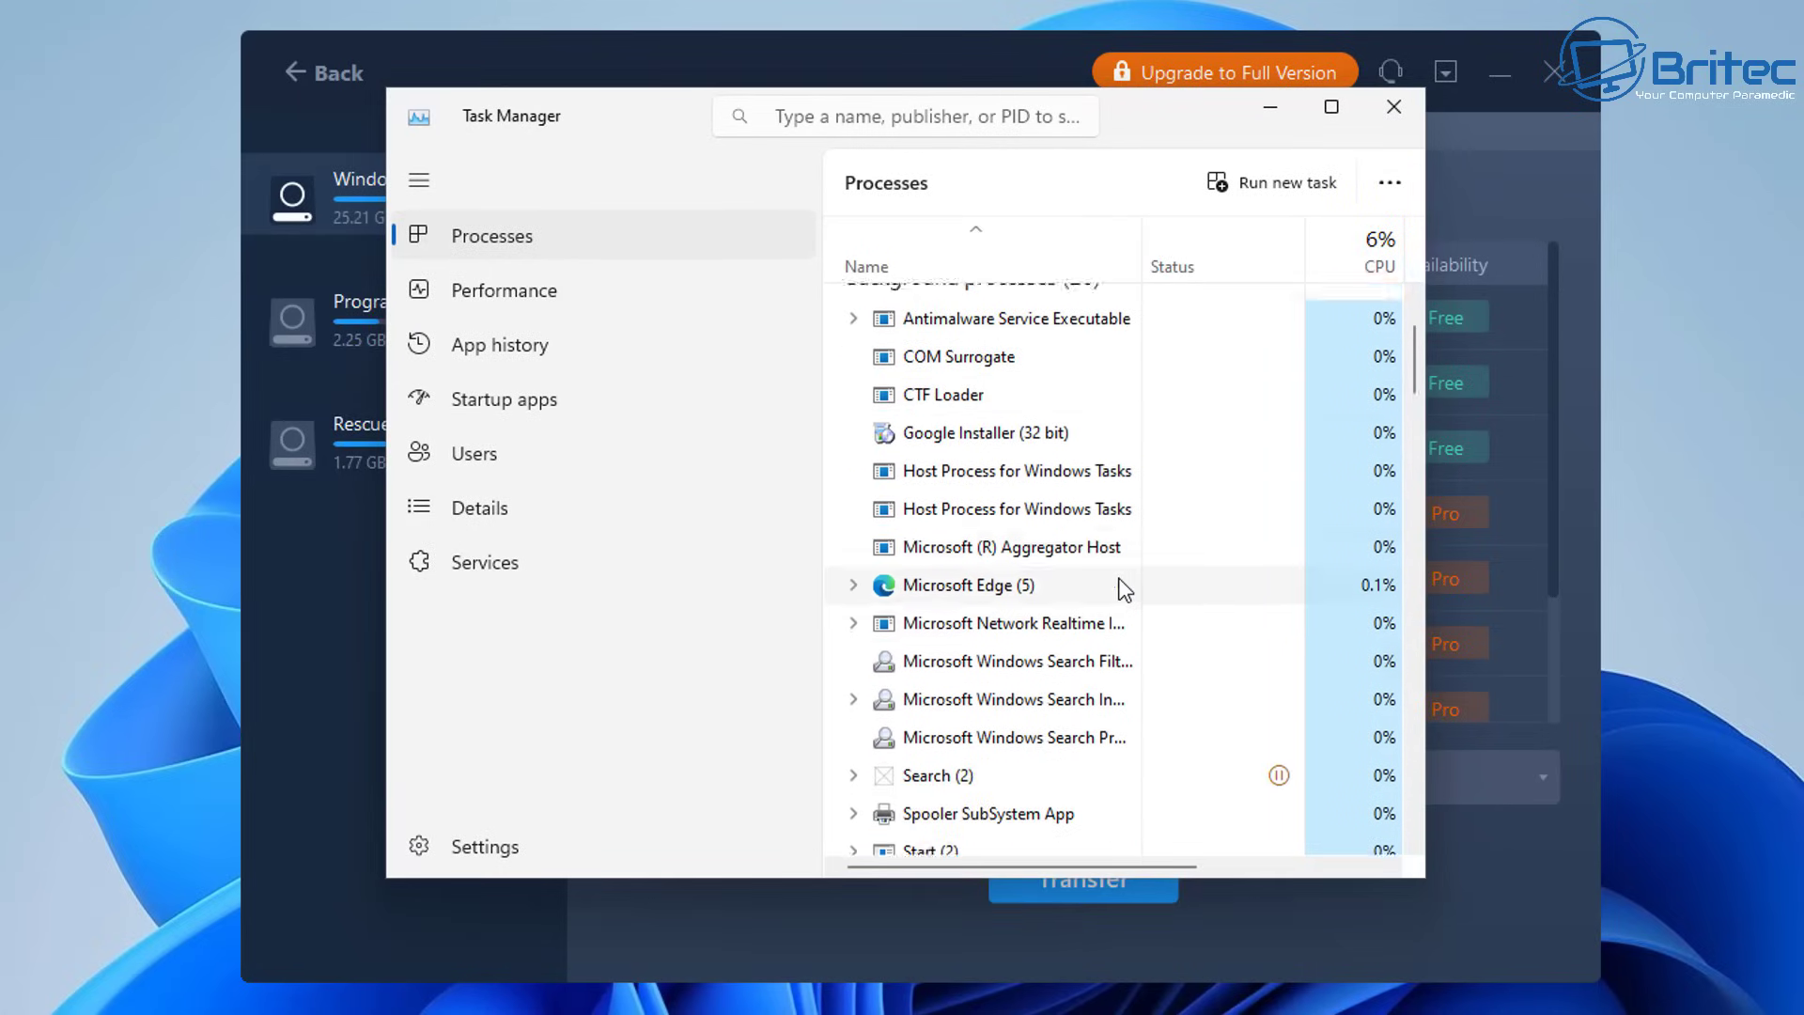
scroll(1120, 588, "down", 18)
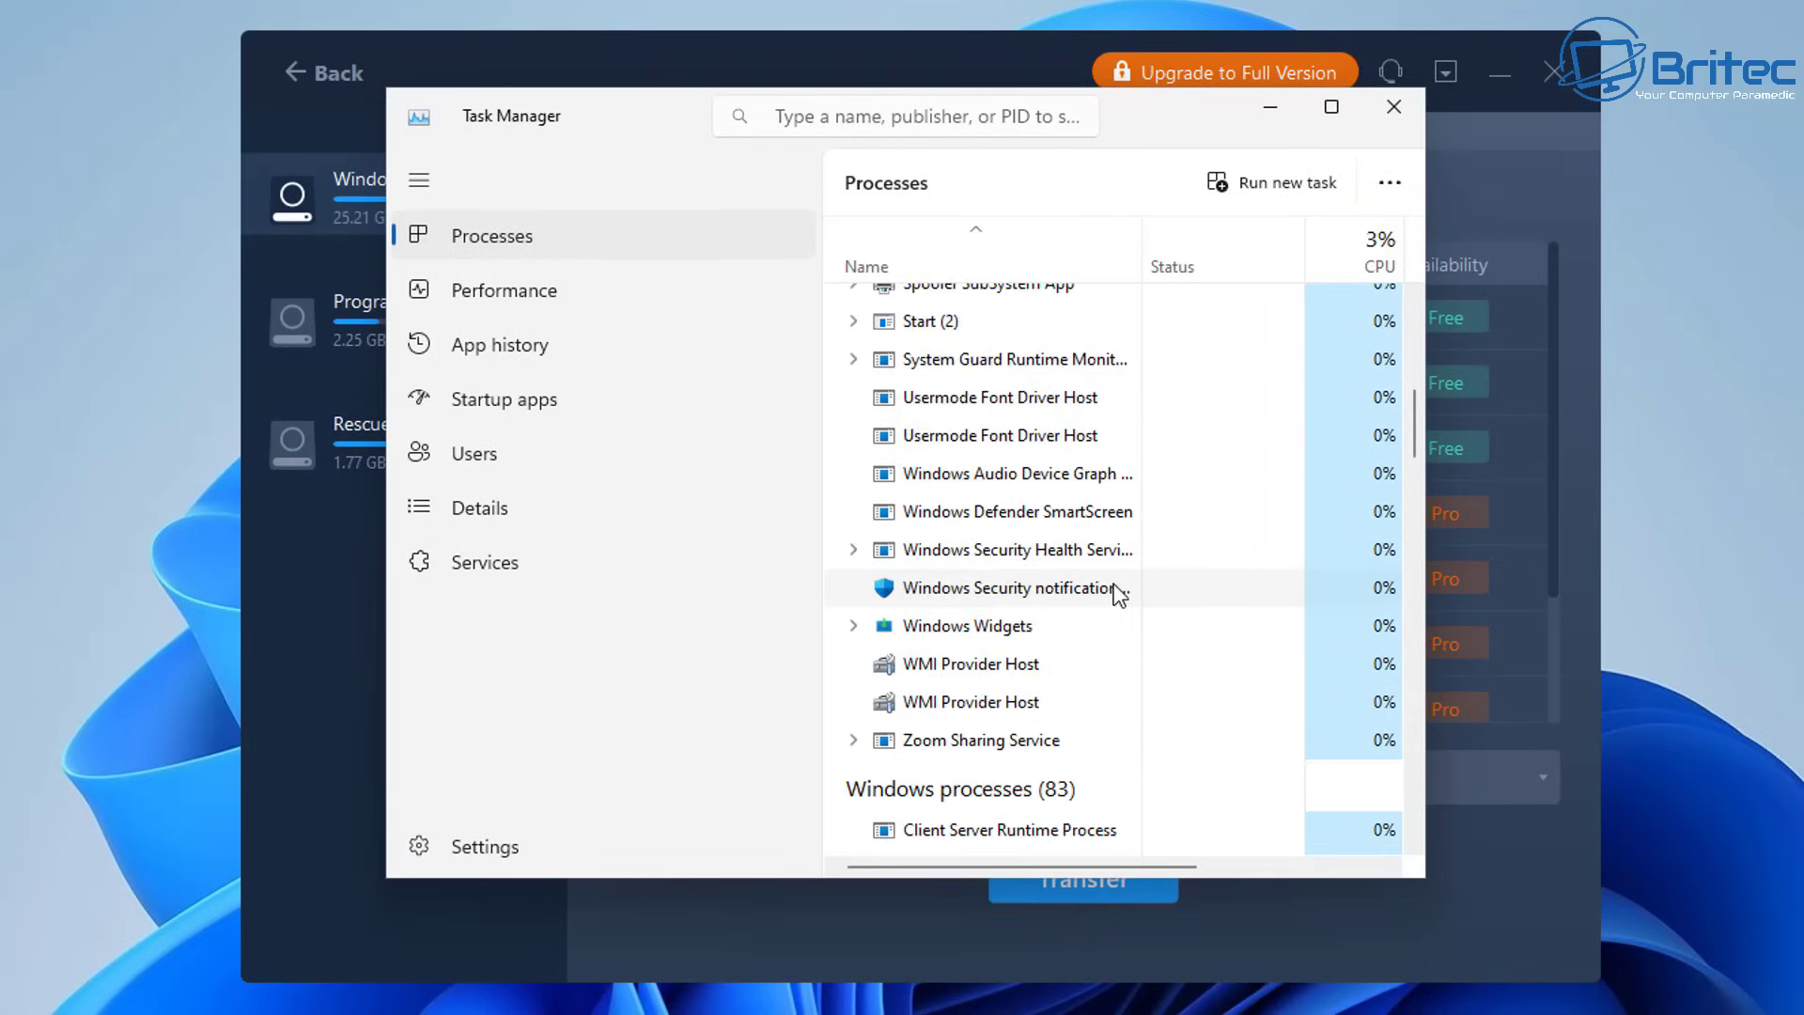
scroll(1113, 583, "down", 18)
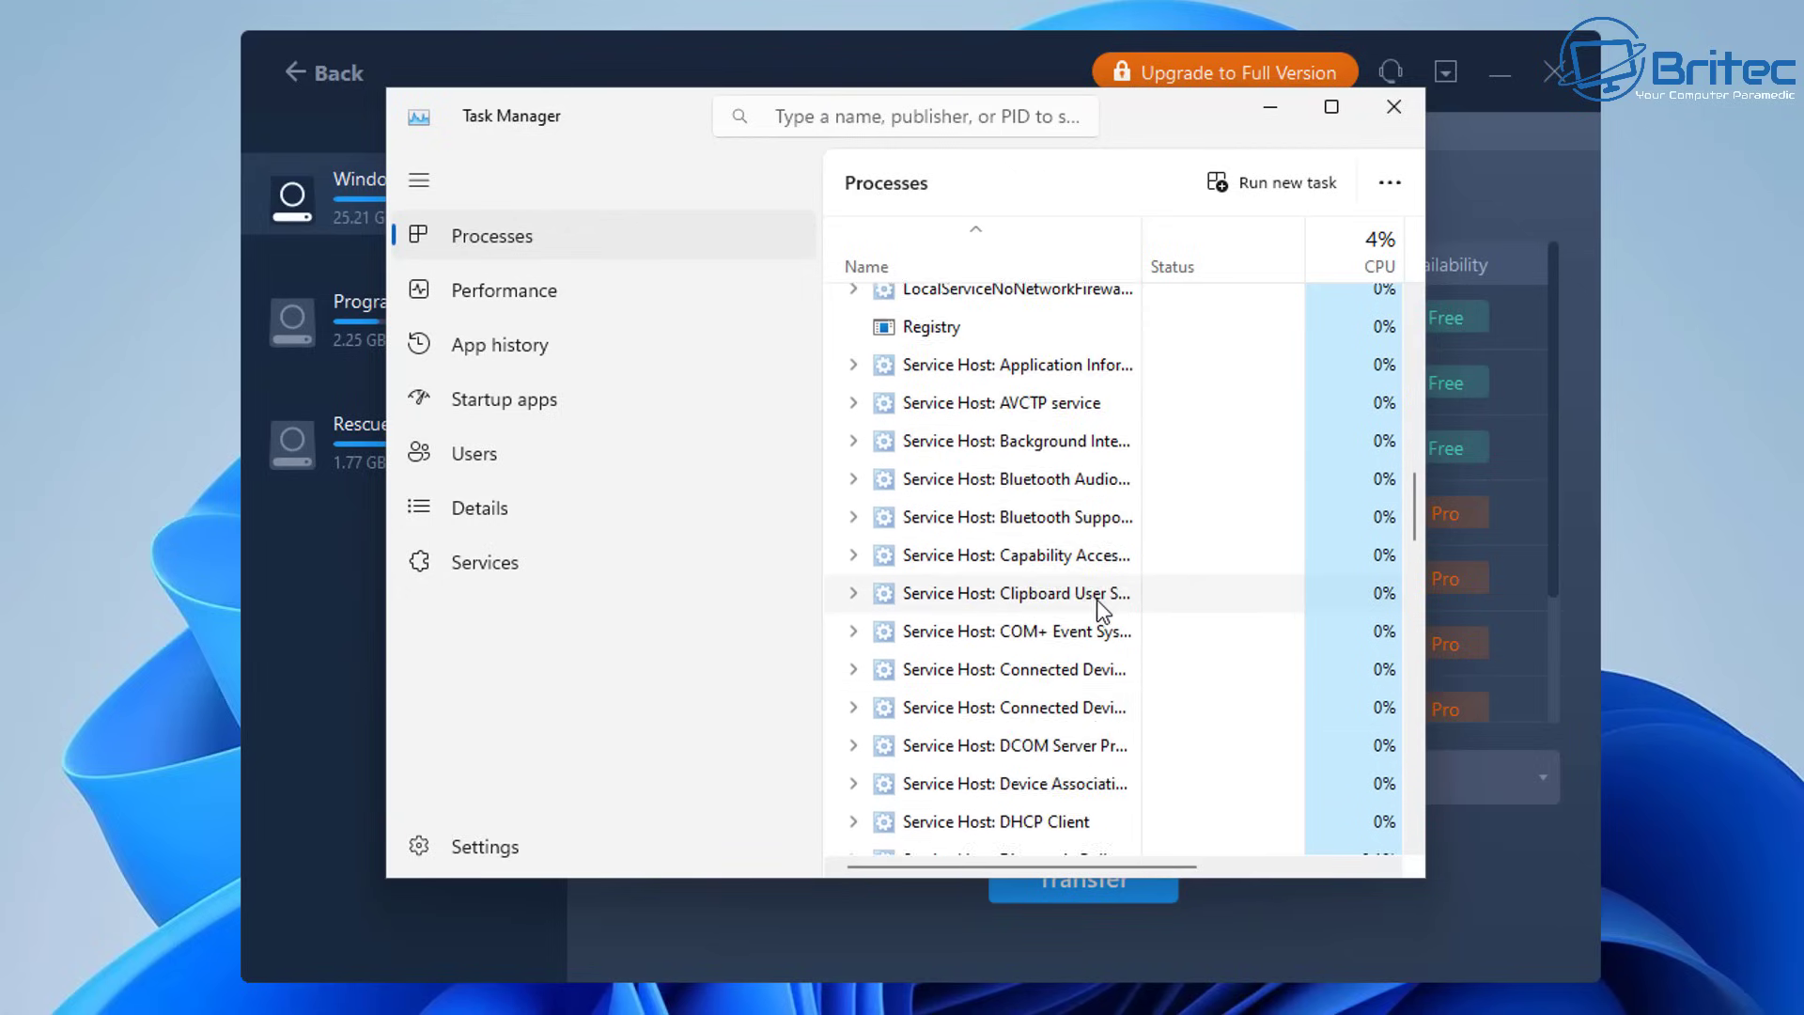
scroll(1099, 611, "down", 3)
left_click_drag(1416, 590, 1419, 751)
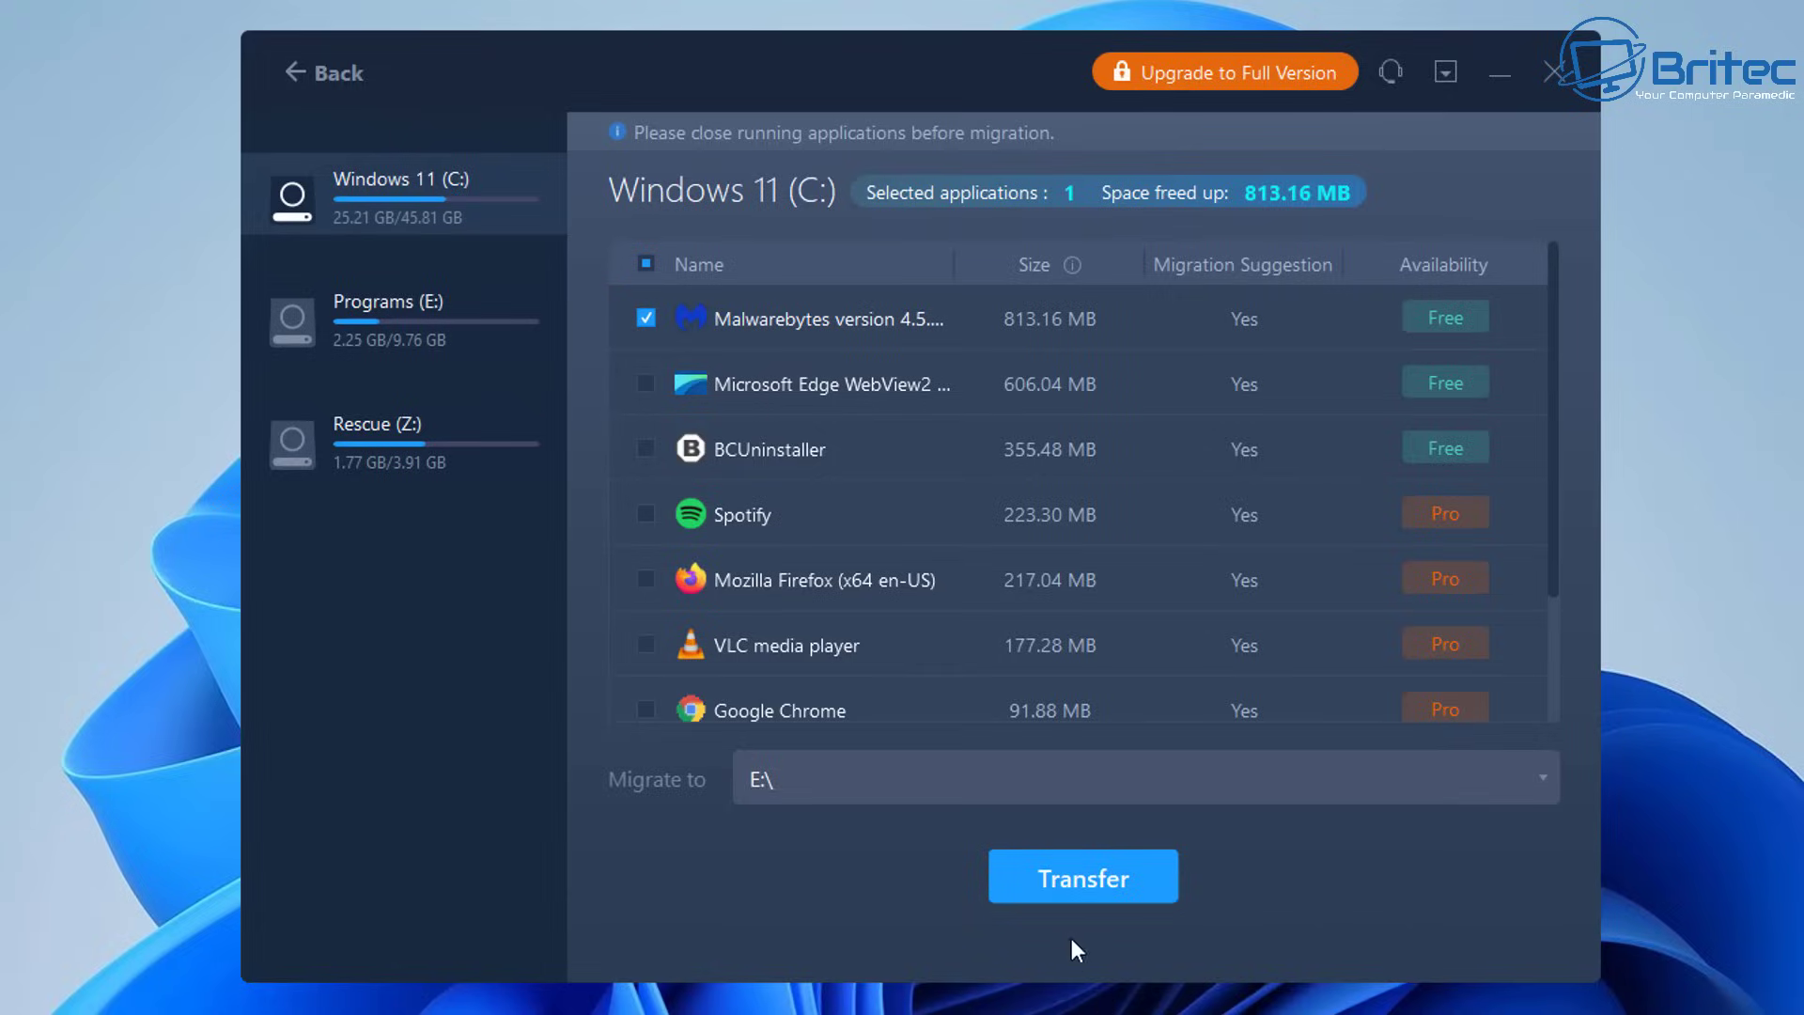
- Migrate Malwarebytes (812.09 MB) to E:\Program Files and restart the computer
left_click(1081, 883)
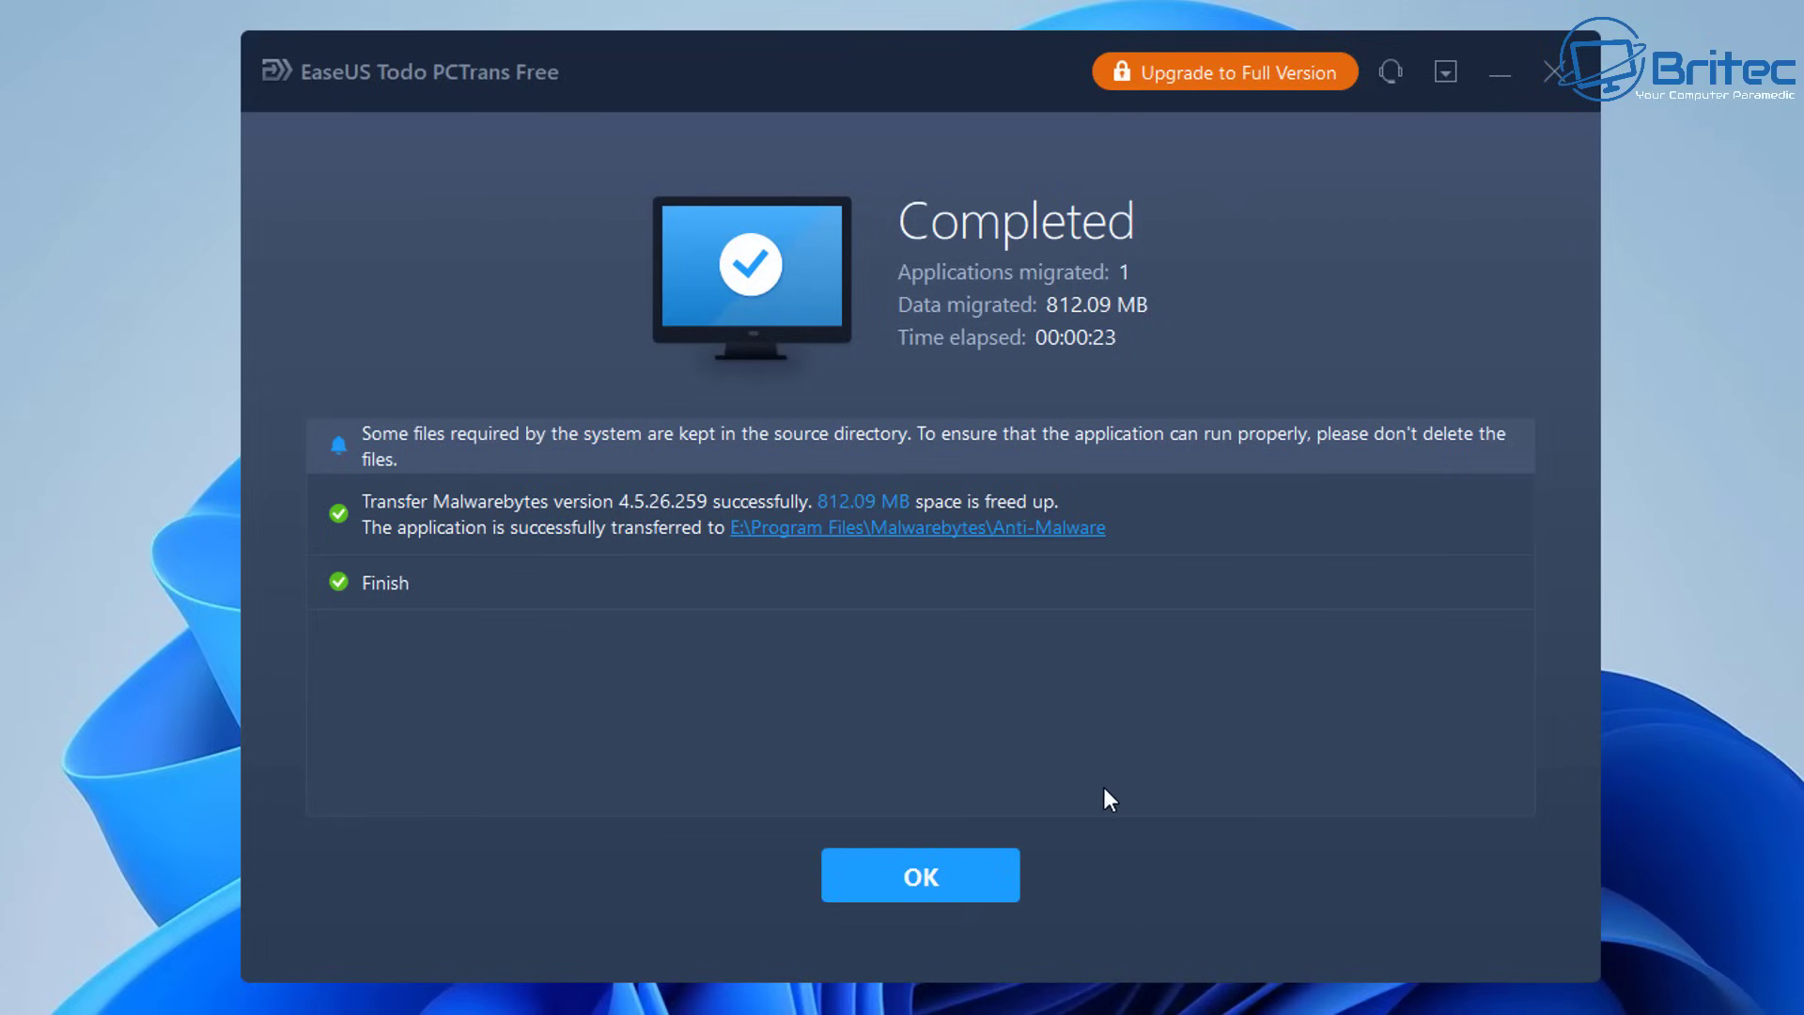
left_click(938, 876)
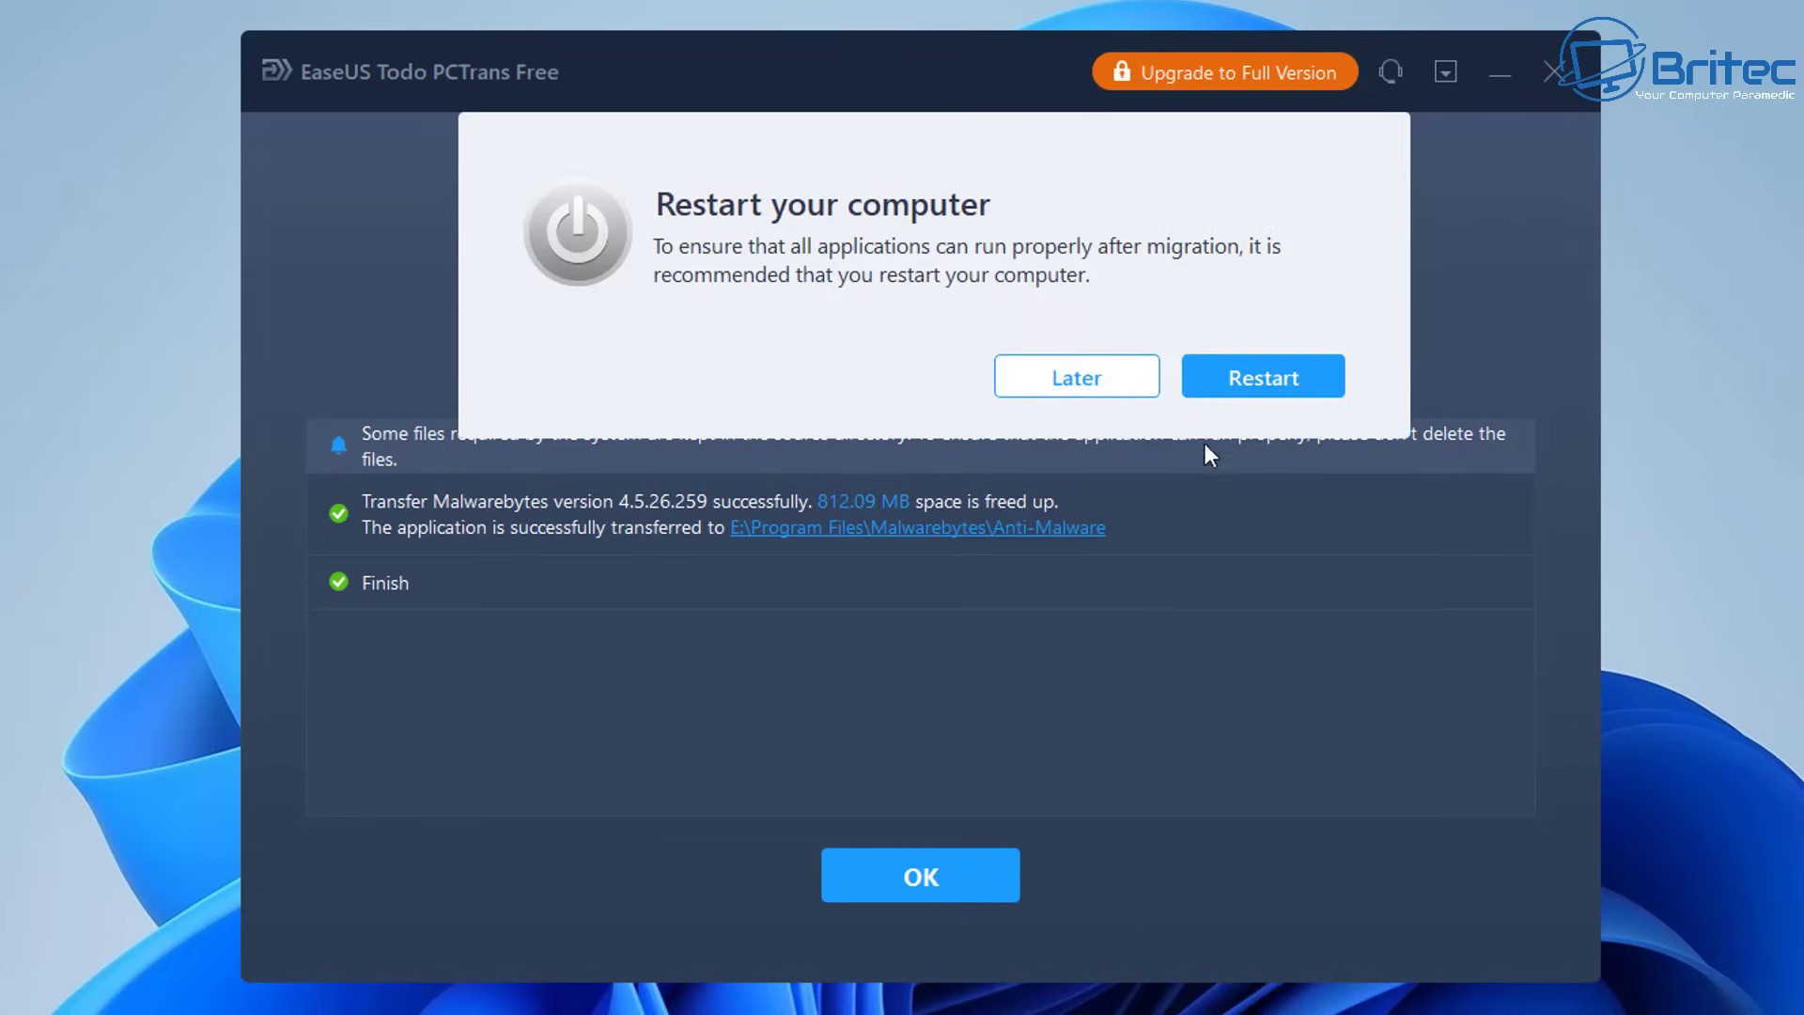
left_click(1250, 393)
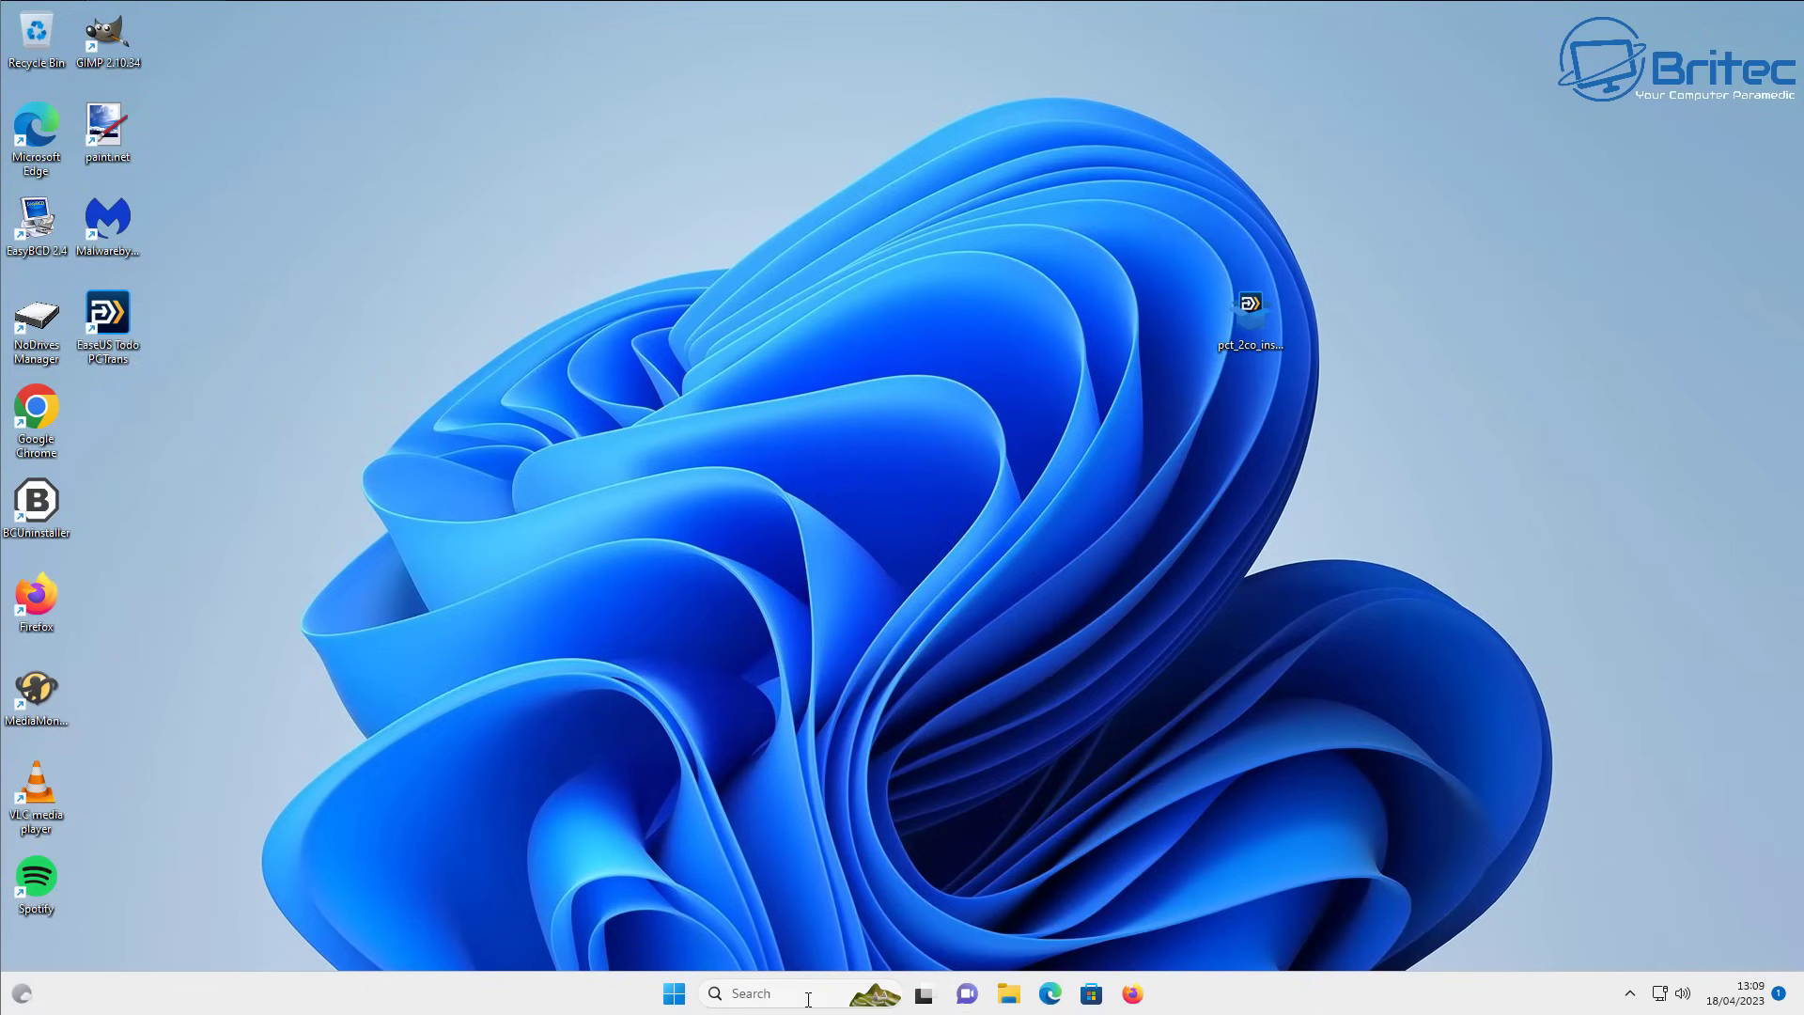
- Confirm E:\Program Files holds 7-Zip, GIMP 2 and Malwarebytes, then launch Malwarebytes from its desktop shortcut
left_click(1007, 1004)
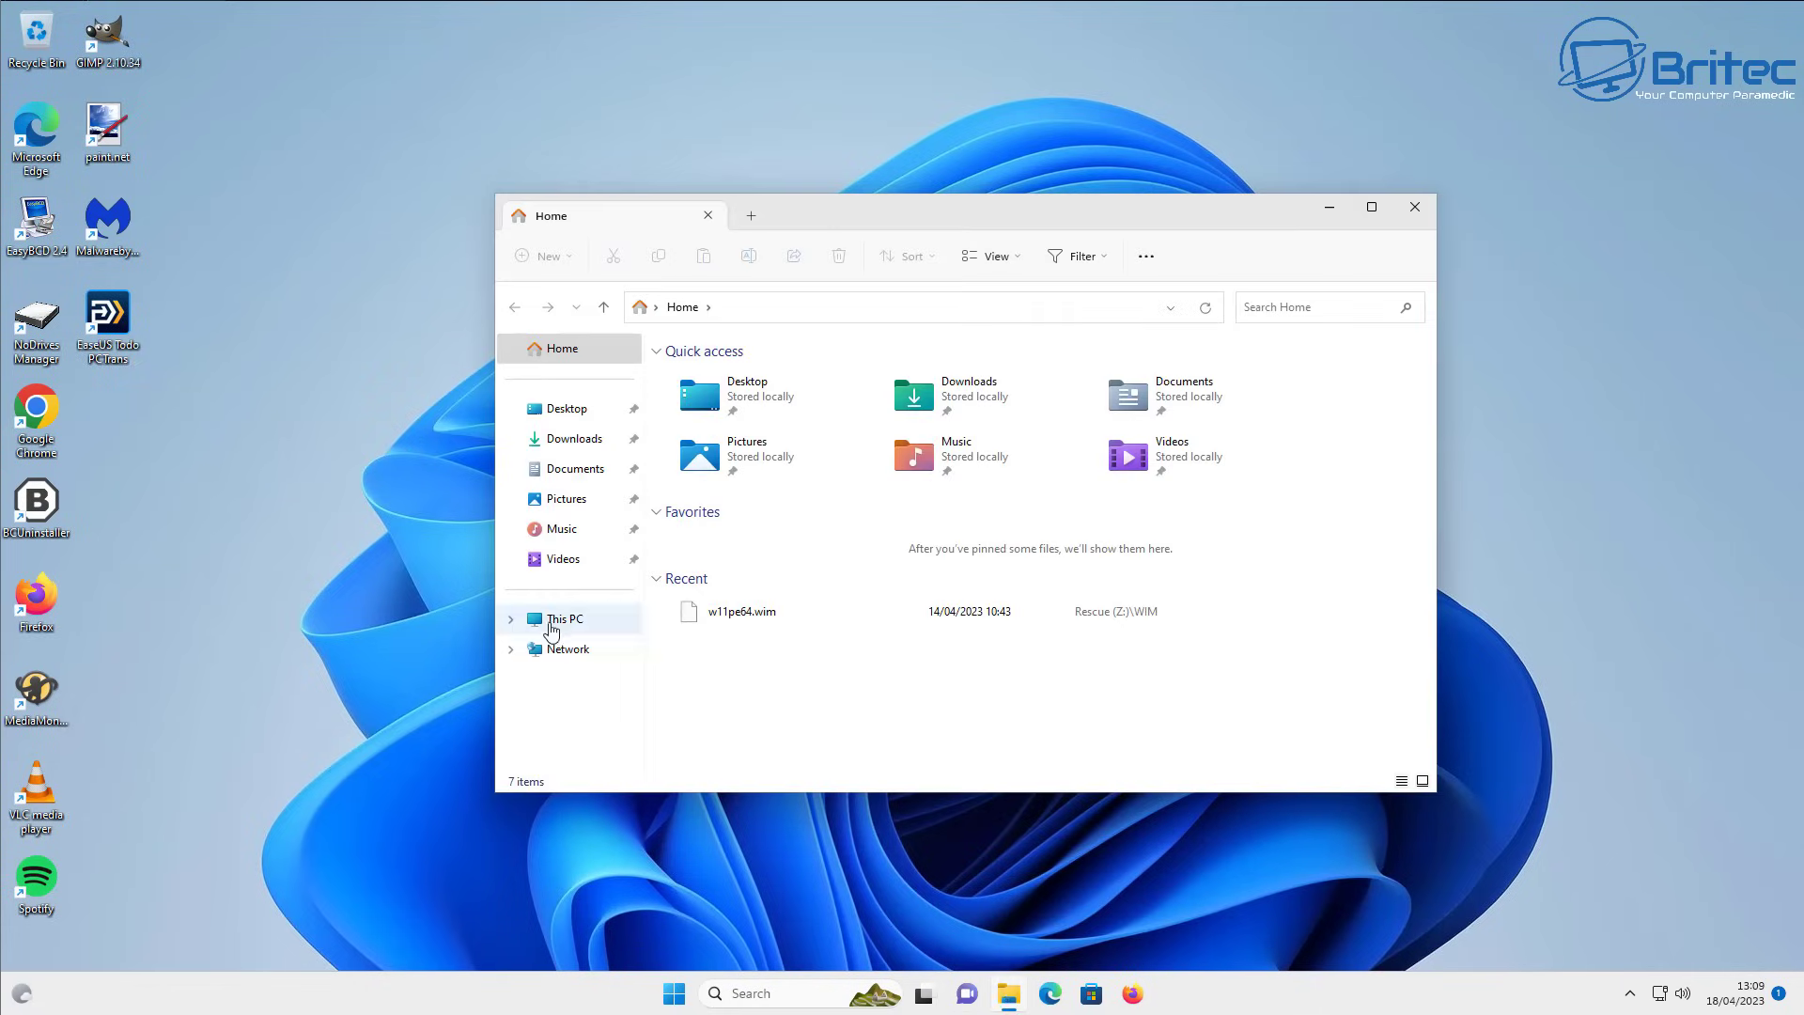
left_click(550, 624)
double_click(1200, 391)
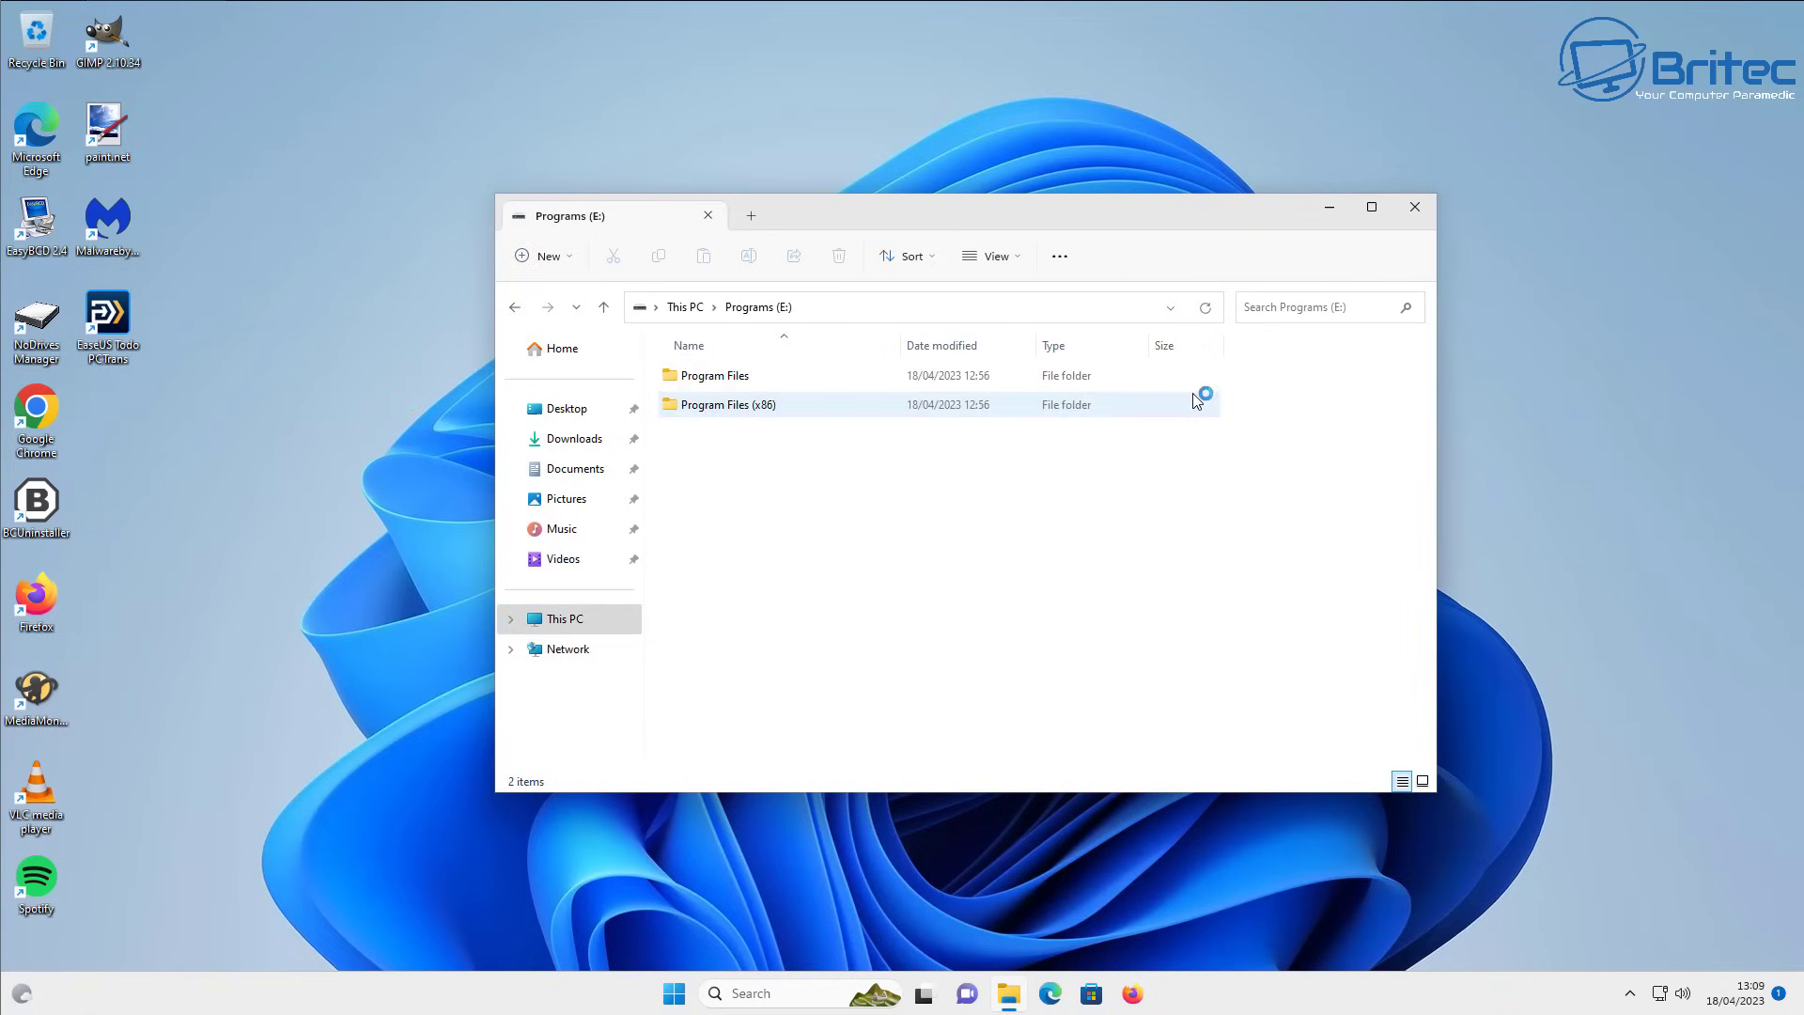
double_click(726, 378)
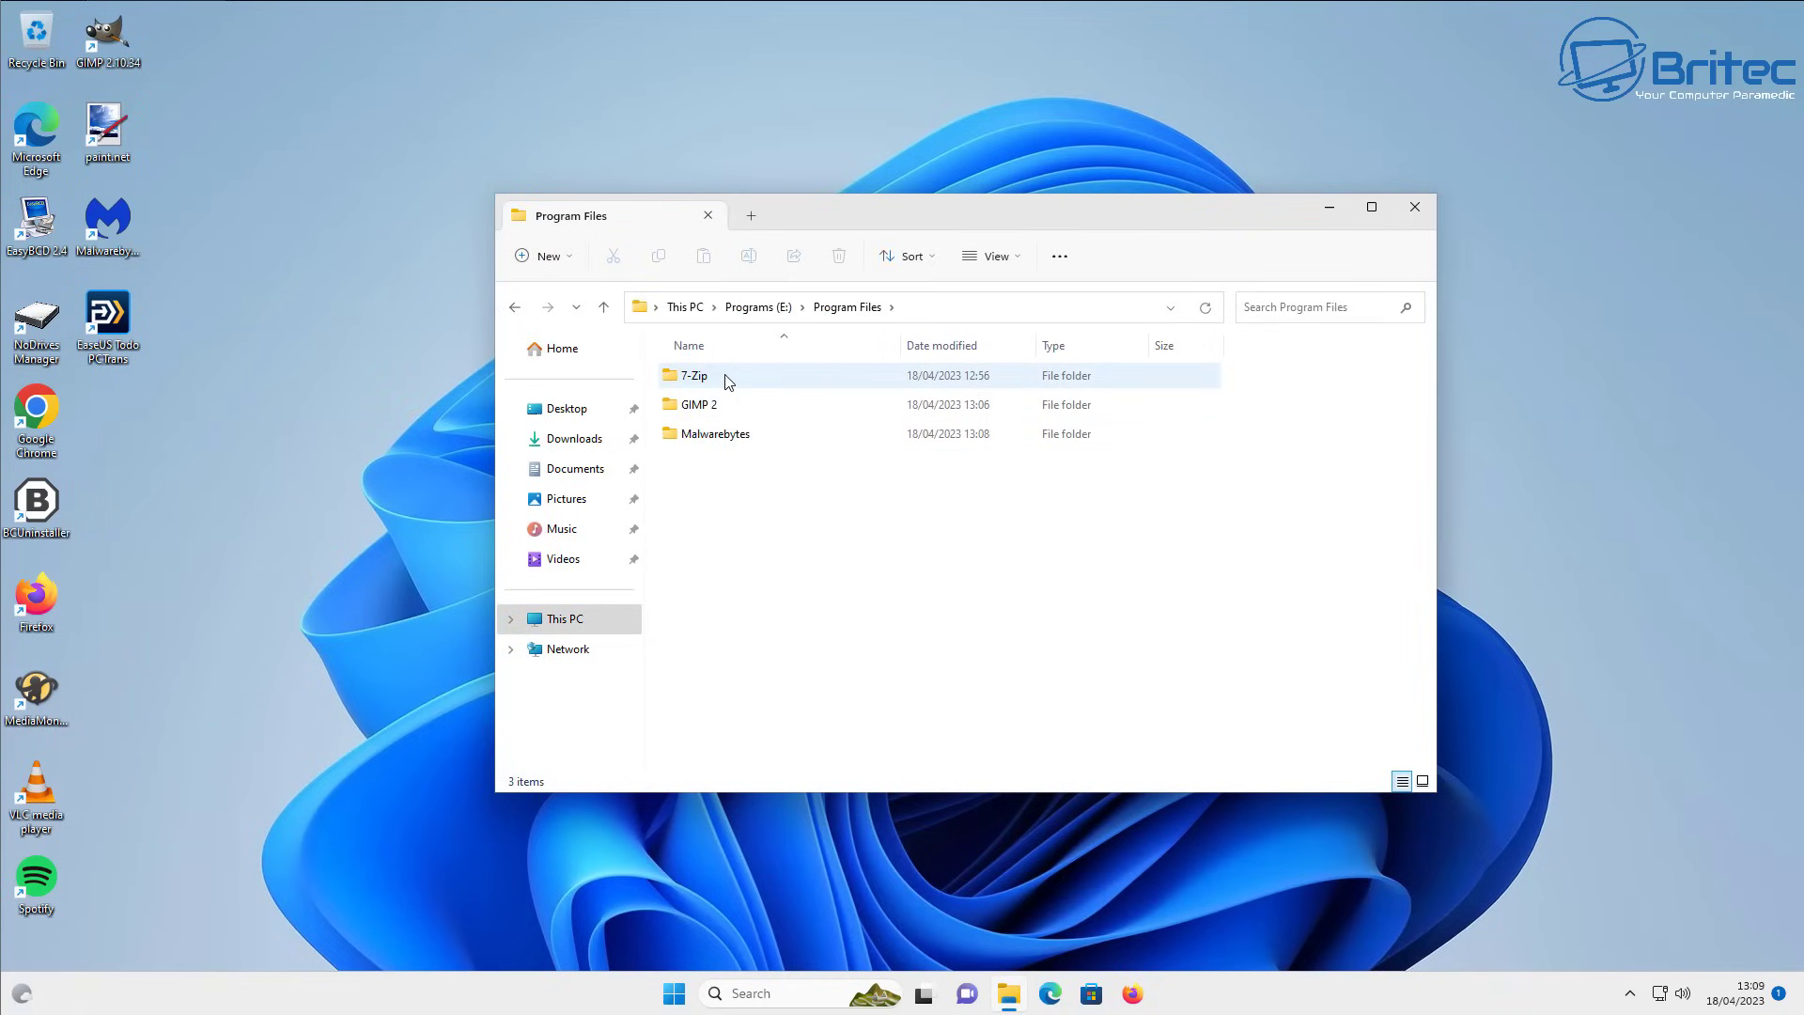
left_click(1415, 208)
double_click(114, 224)
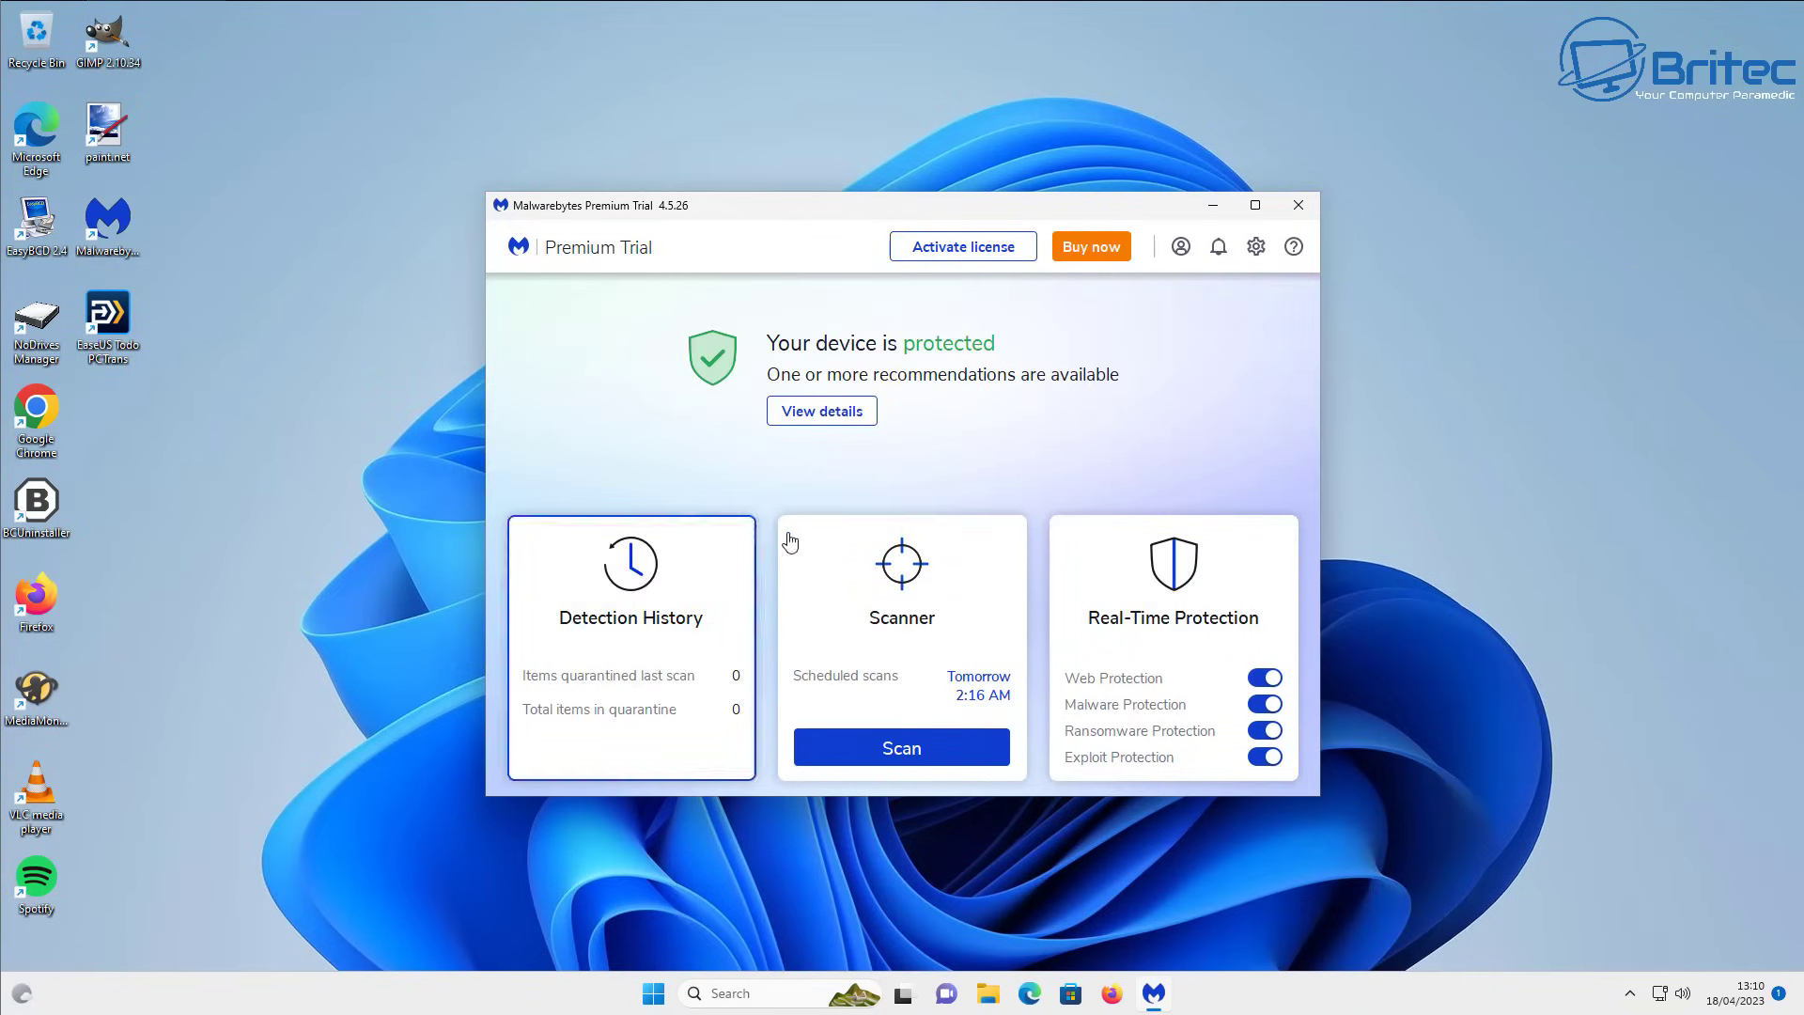
- Close the Malwarebytes window after its successful launch from drive E
left_click(1307, 206)
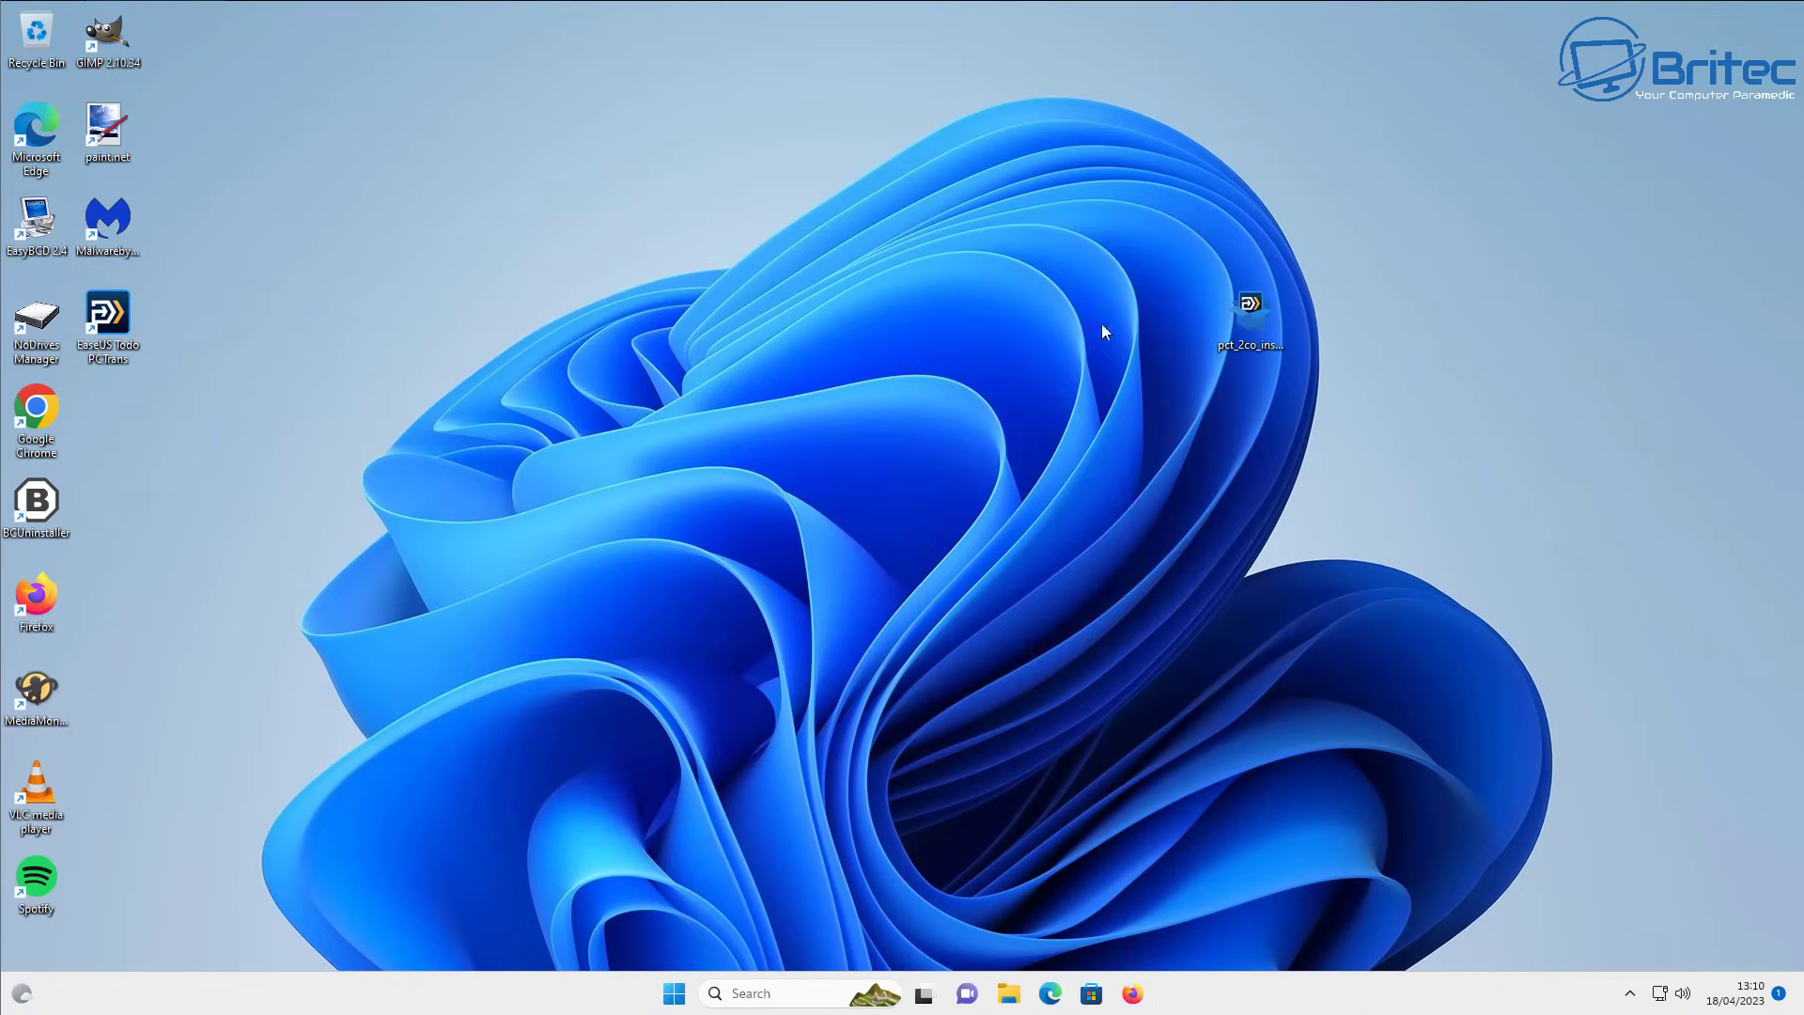